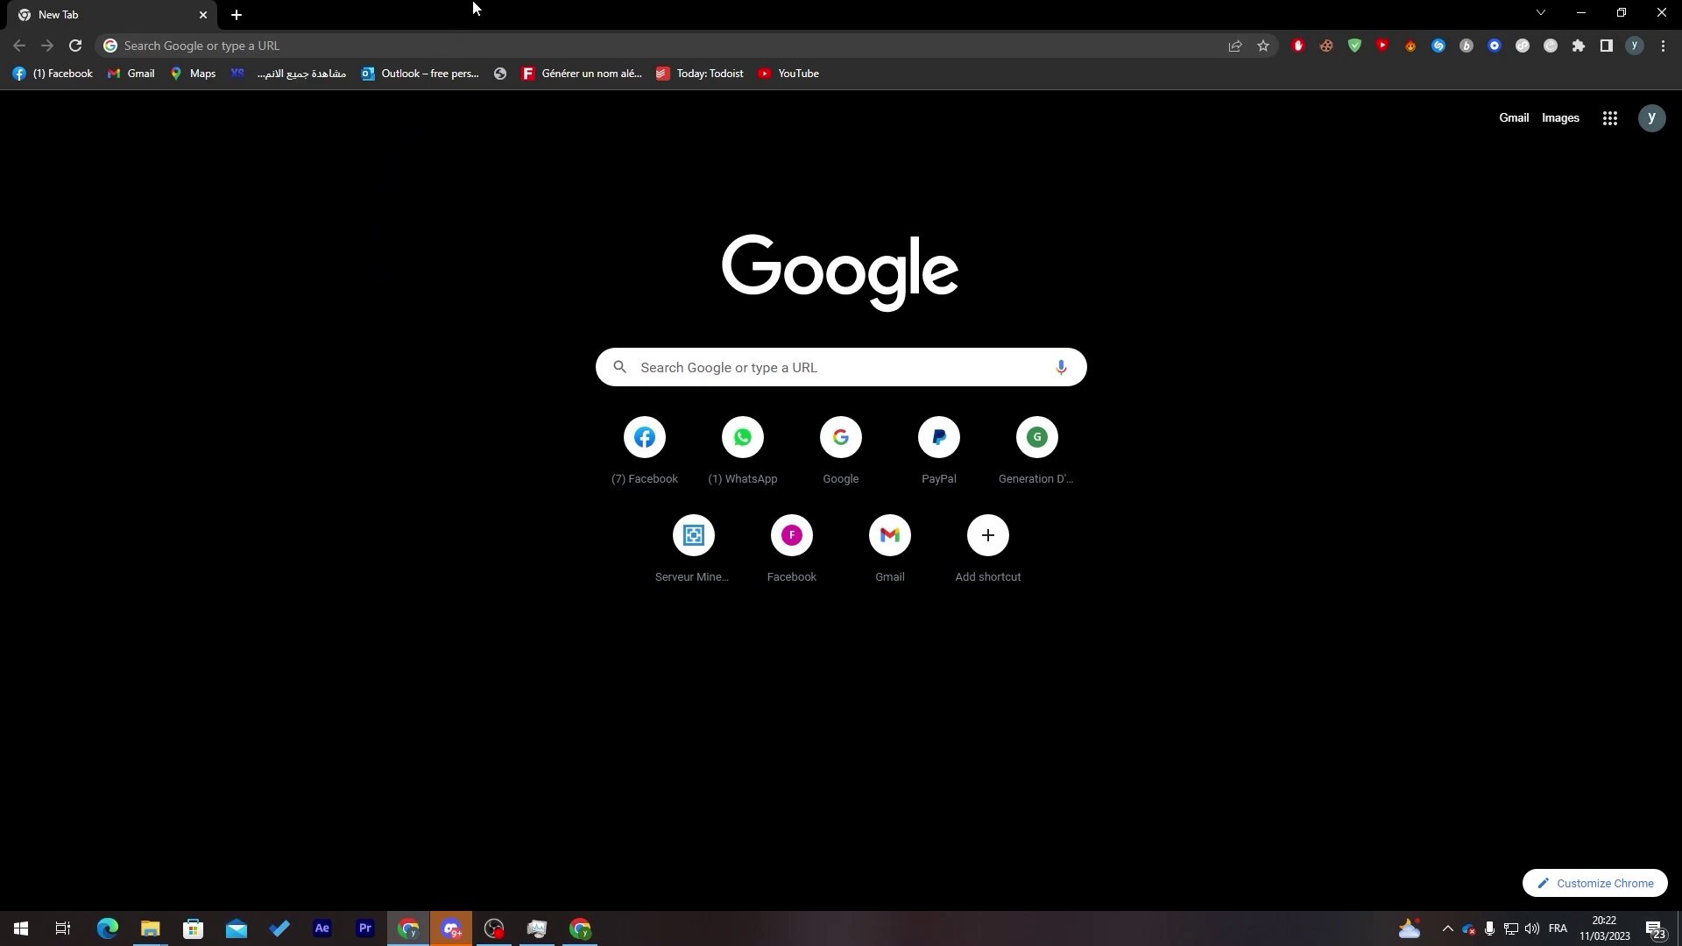
- Open the autocompleted PC GAMER MAROC site by mistake, then close that tab for a new one
{"action": "left_click", "coordinate": [447, 45]}
{"action": "type", "text": "pcgamer.ma"}
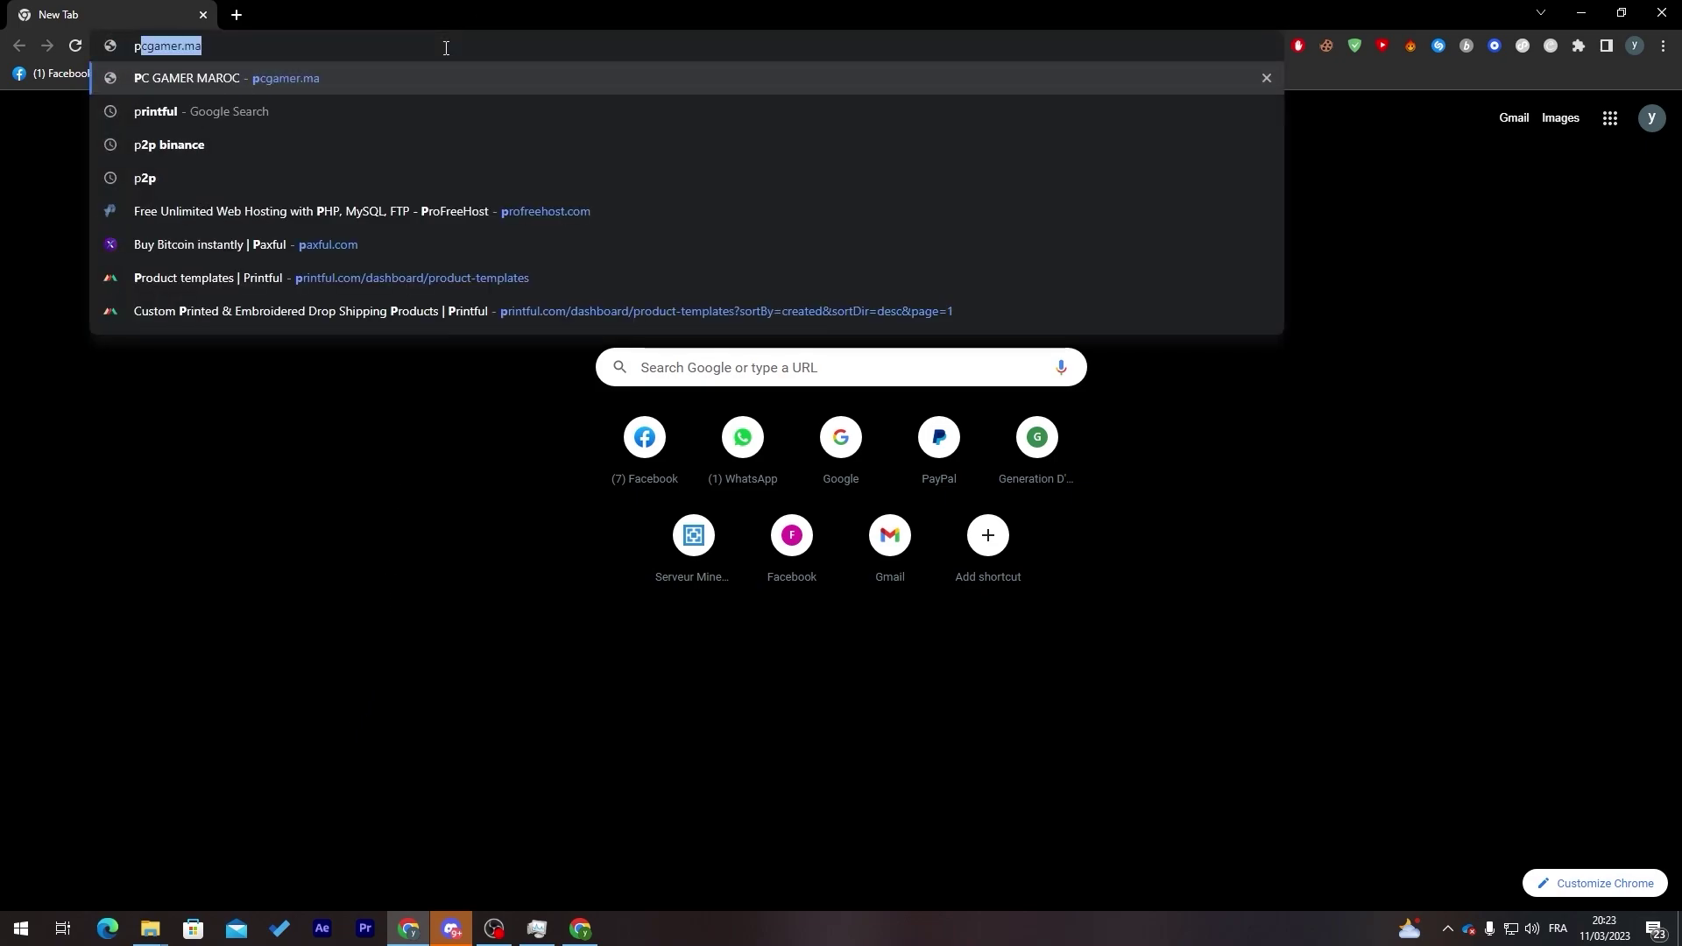
{"action": "key", "text": "Return"}
{"action": "left_click", "coordinate": [237, 15]}
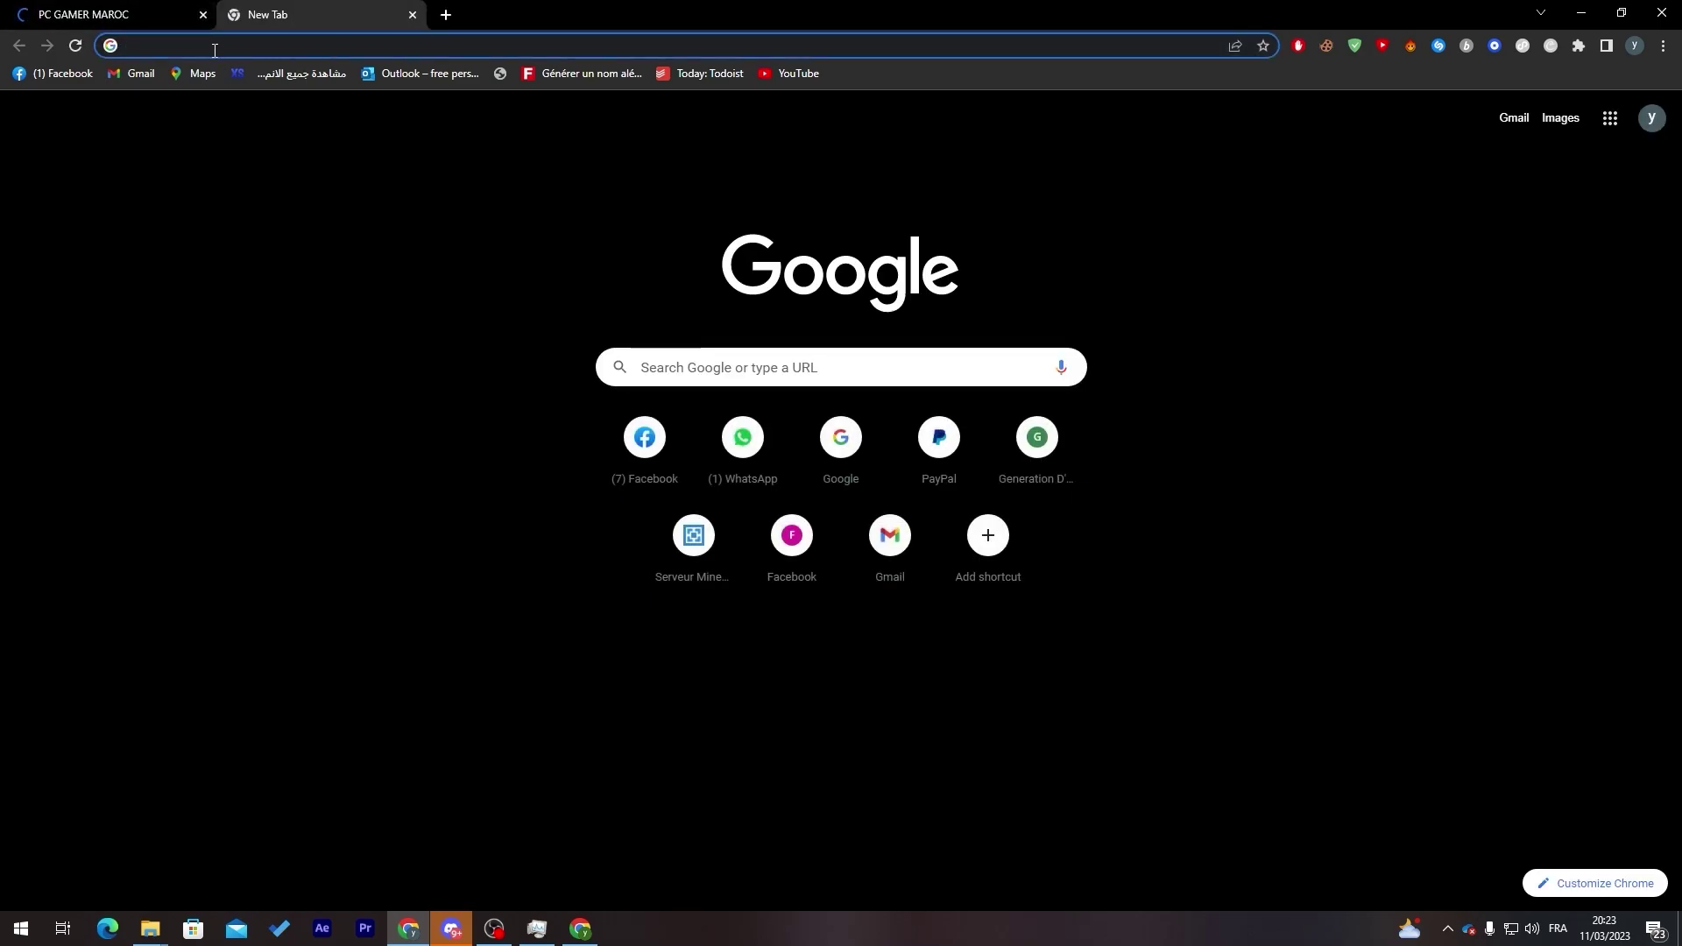
{"action": "left_click", "coordinate": [203, 15]}
- Search Google for 'printful' and open the official Printful site result
{"action": "type", "text": "printful"}
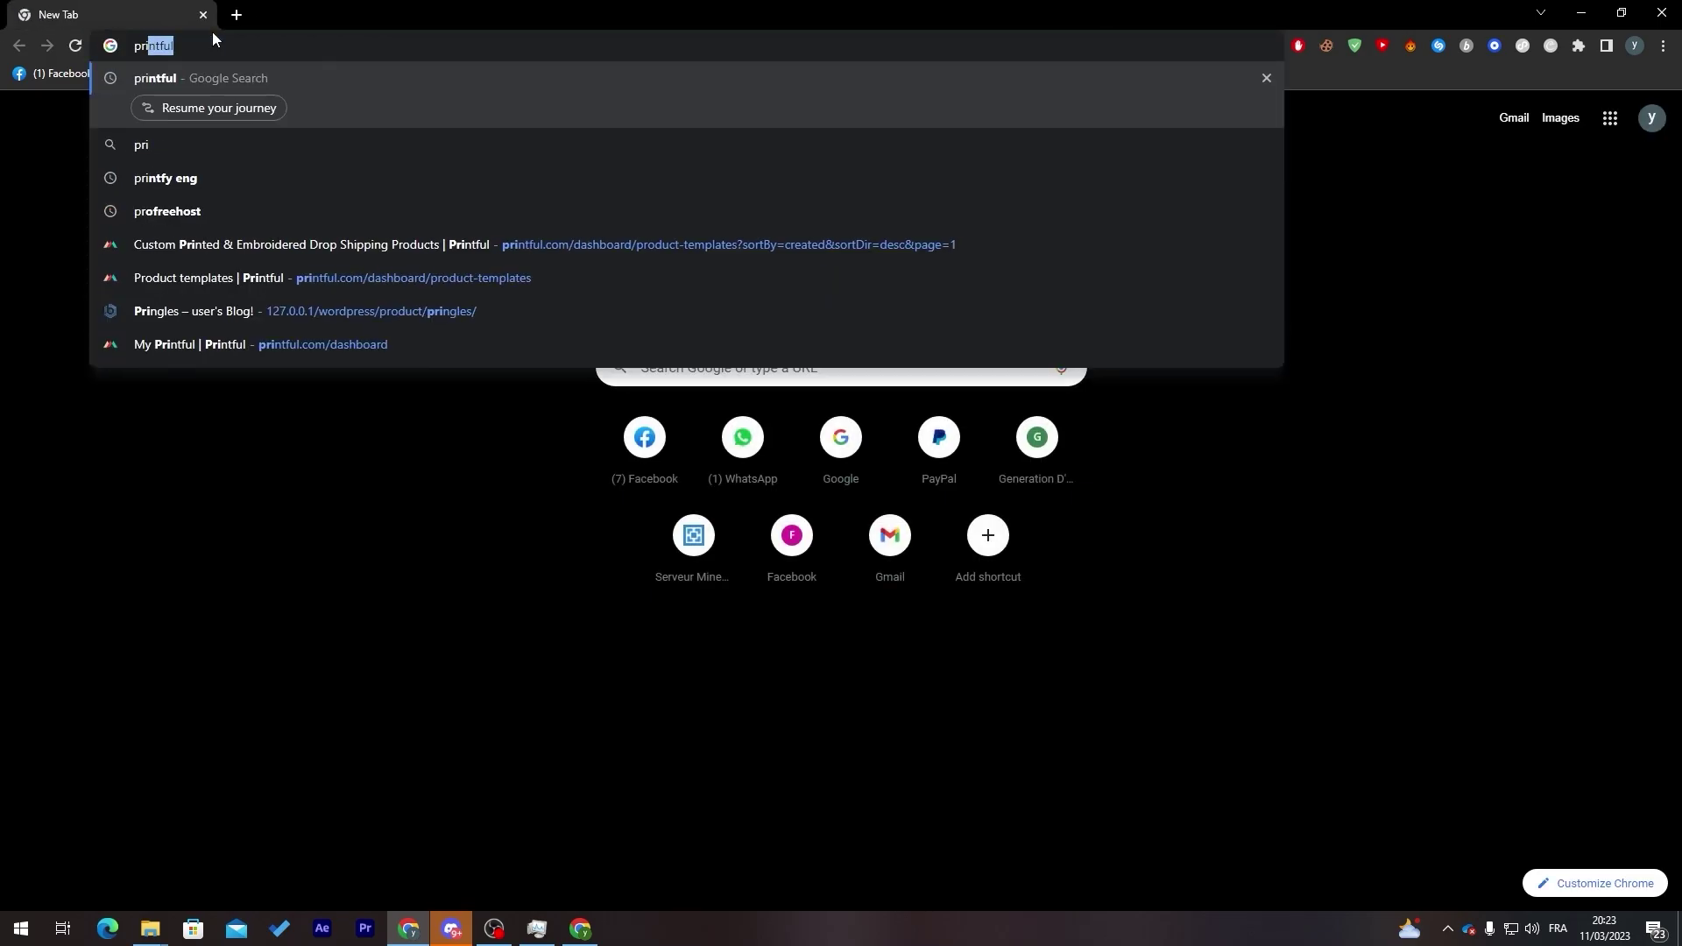
{"action": "key", "text": "Return"}
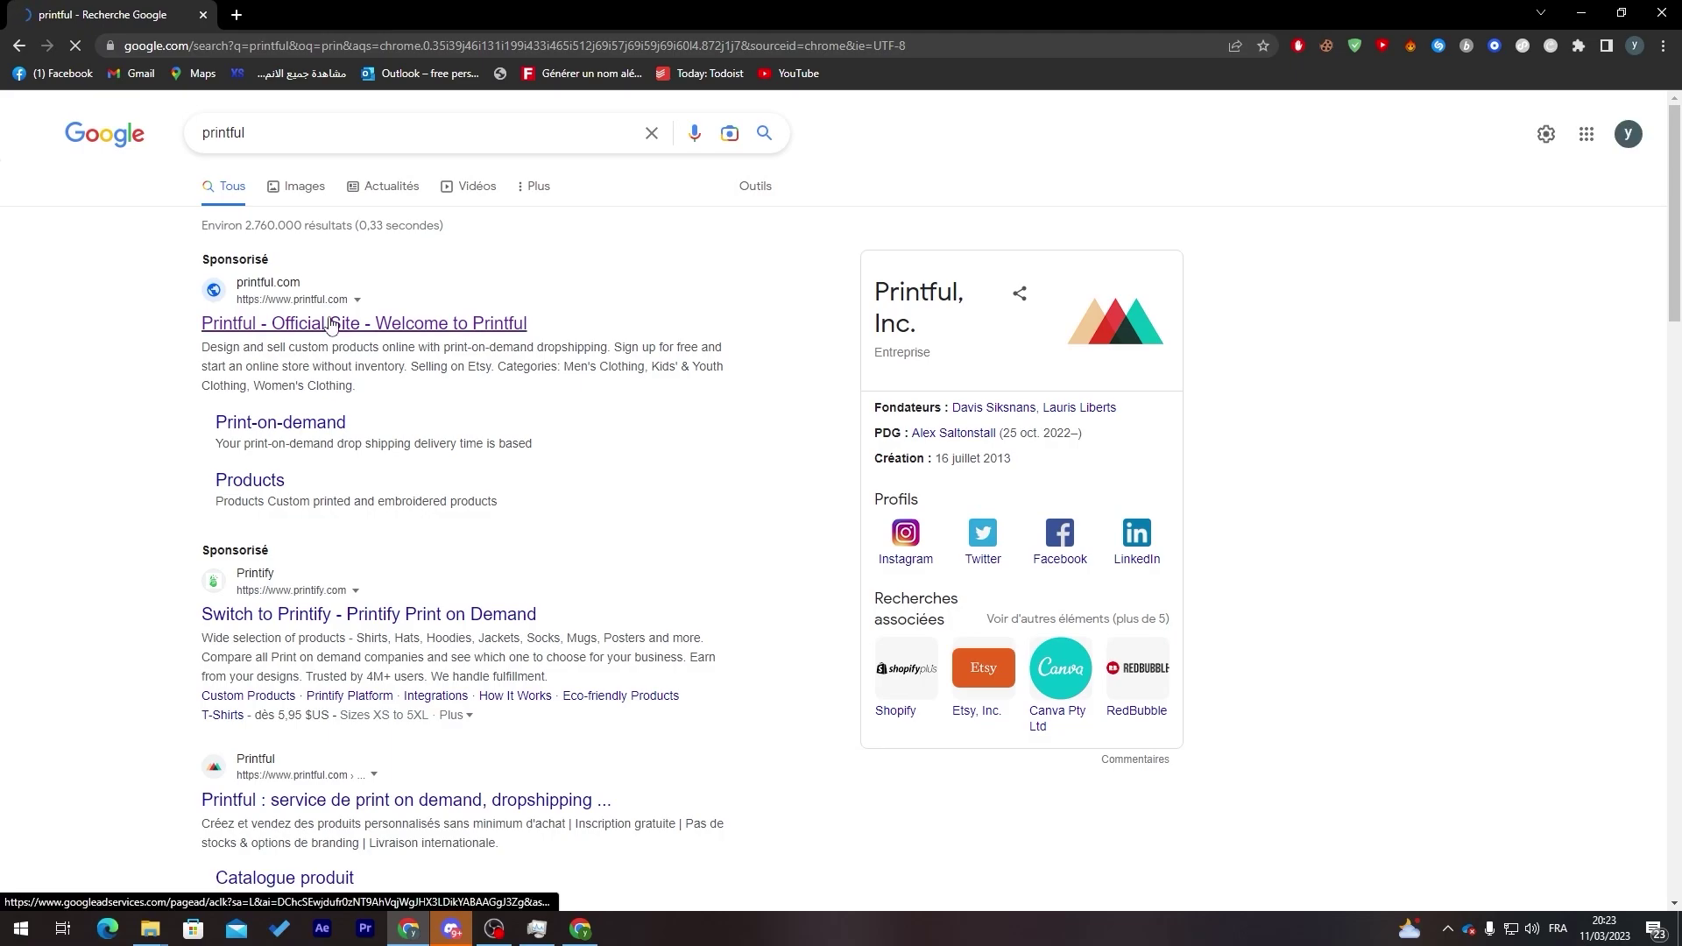
{"action": "left_click", "coordinate": [331, 325]}
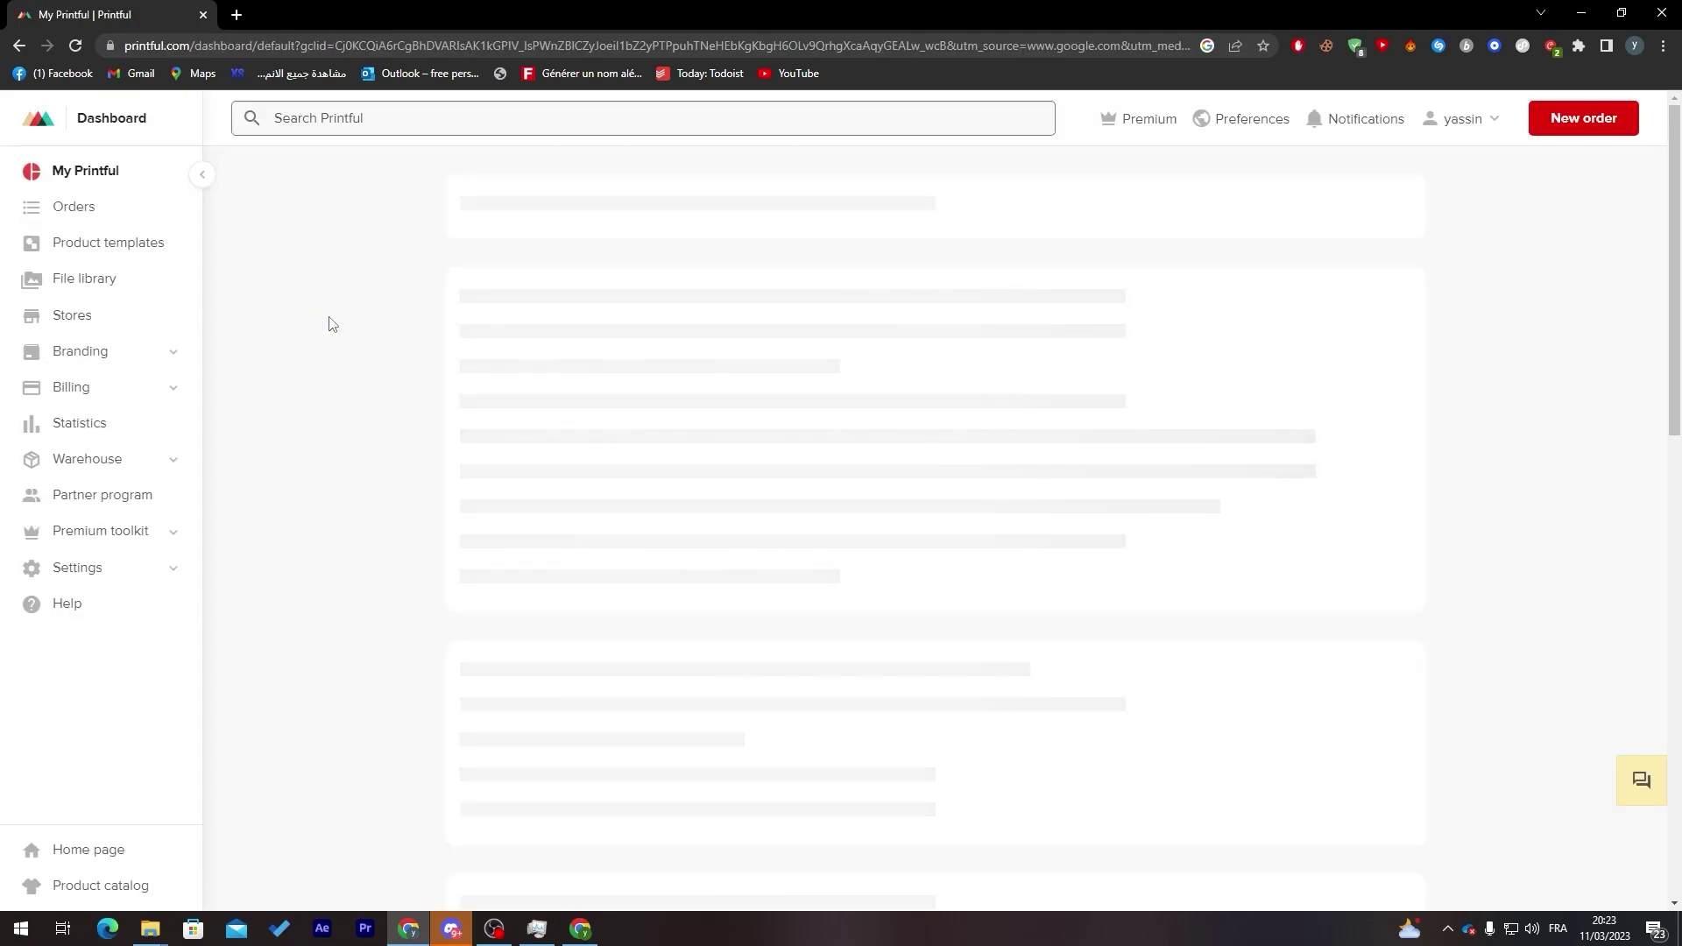
- Log out of Printful, then sign back in with the first Google account
{"action": "left_click", "coordinate": [1482, 117]}
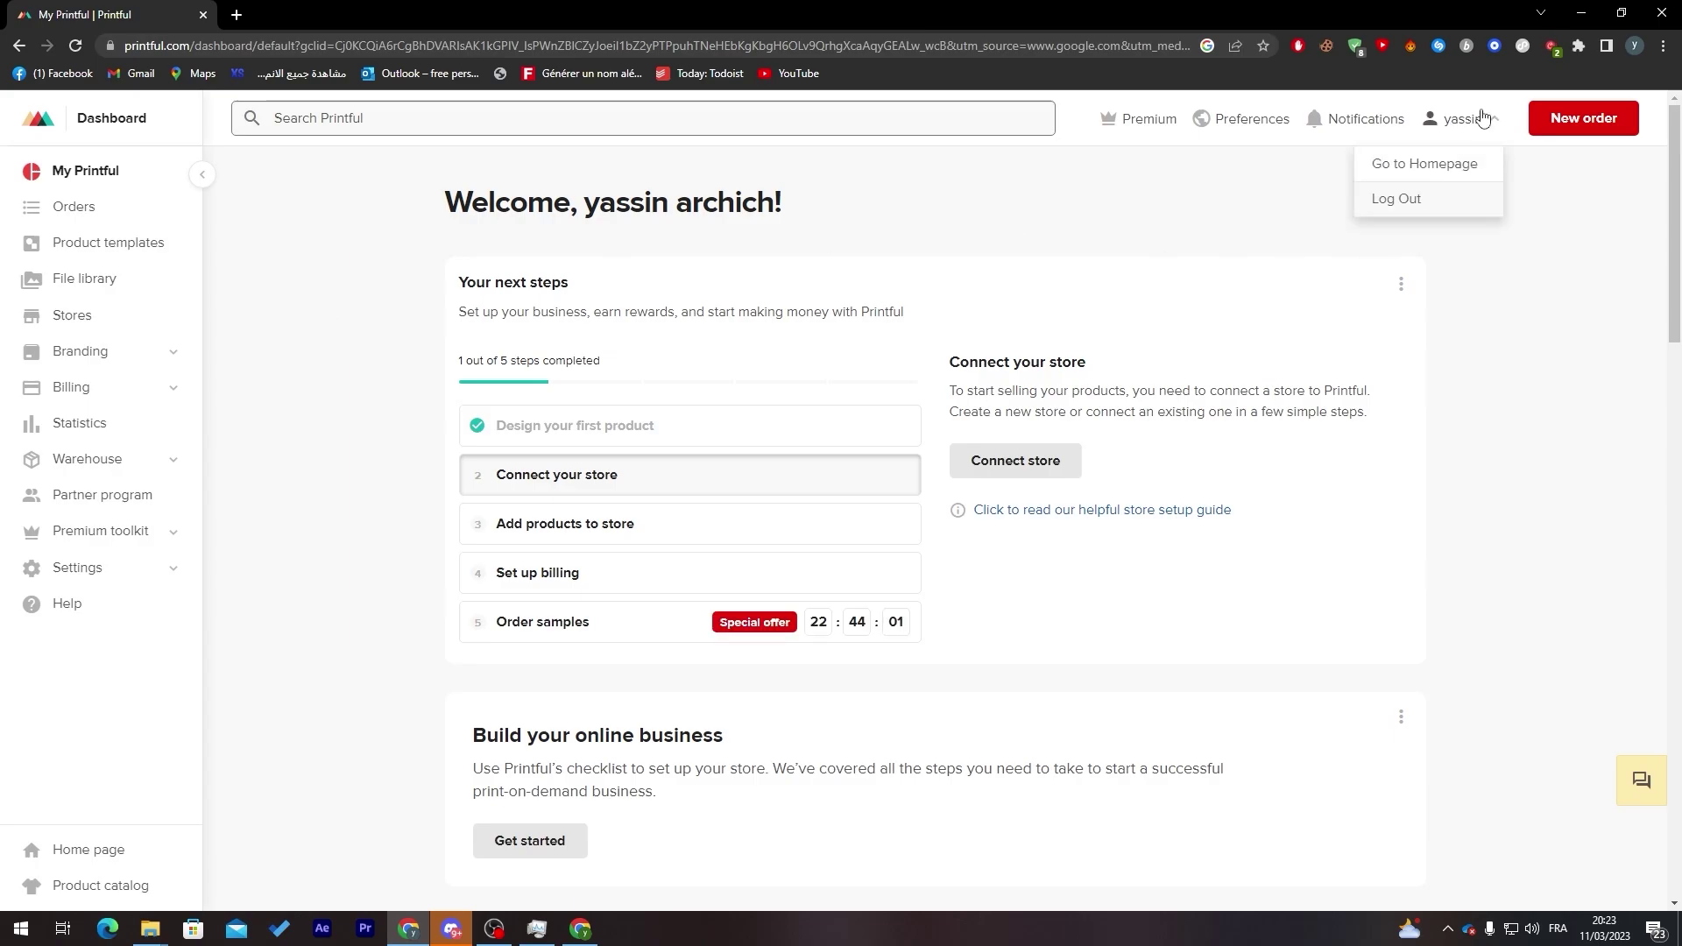
{"action": "left_click", "coordinate": [1405, 203]}
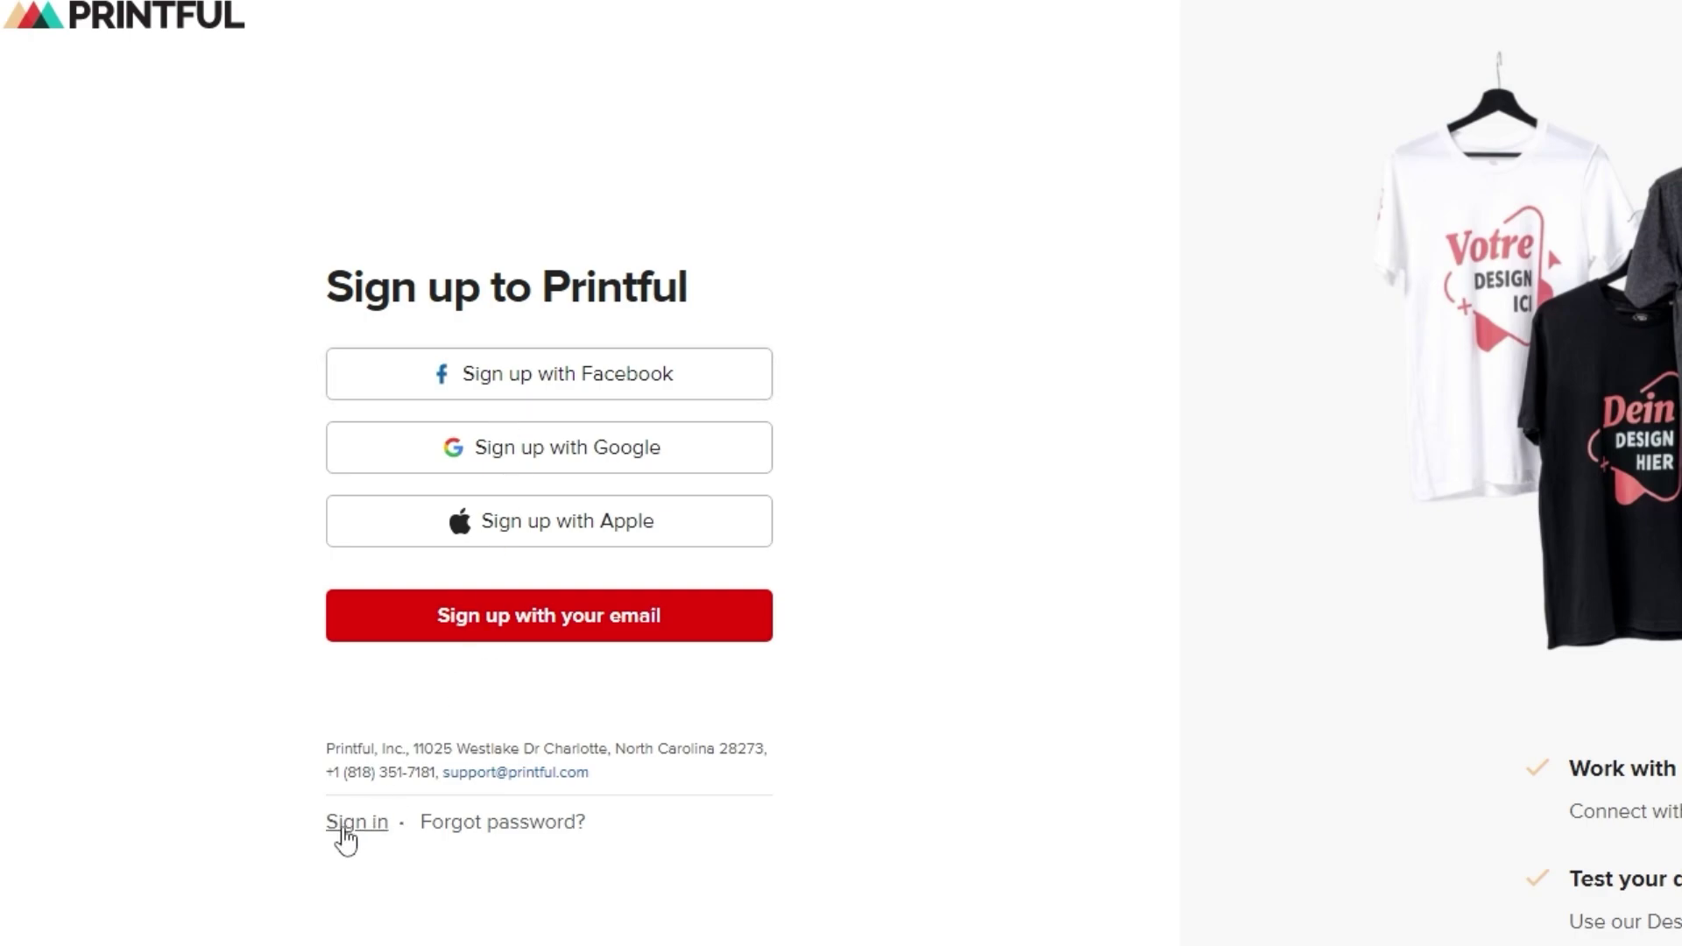
{"action": "left_click", "coordinate": [338, 826]}
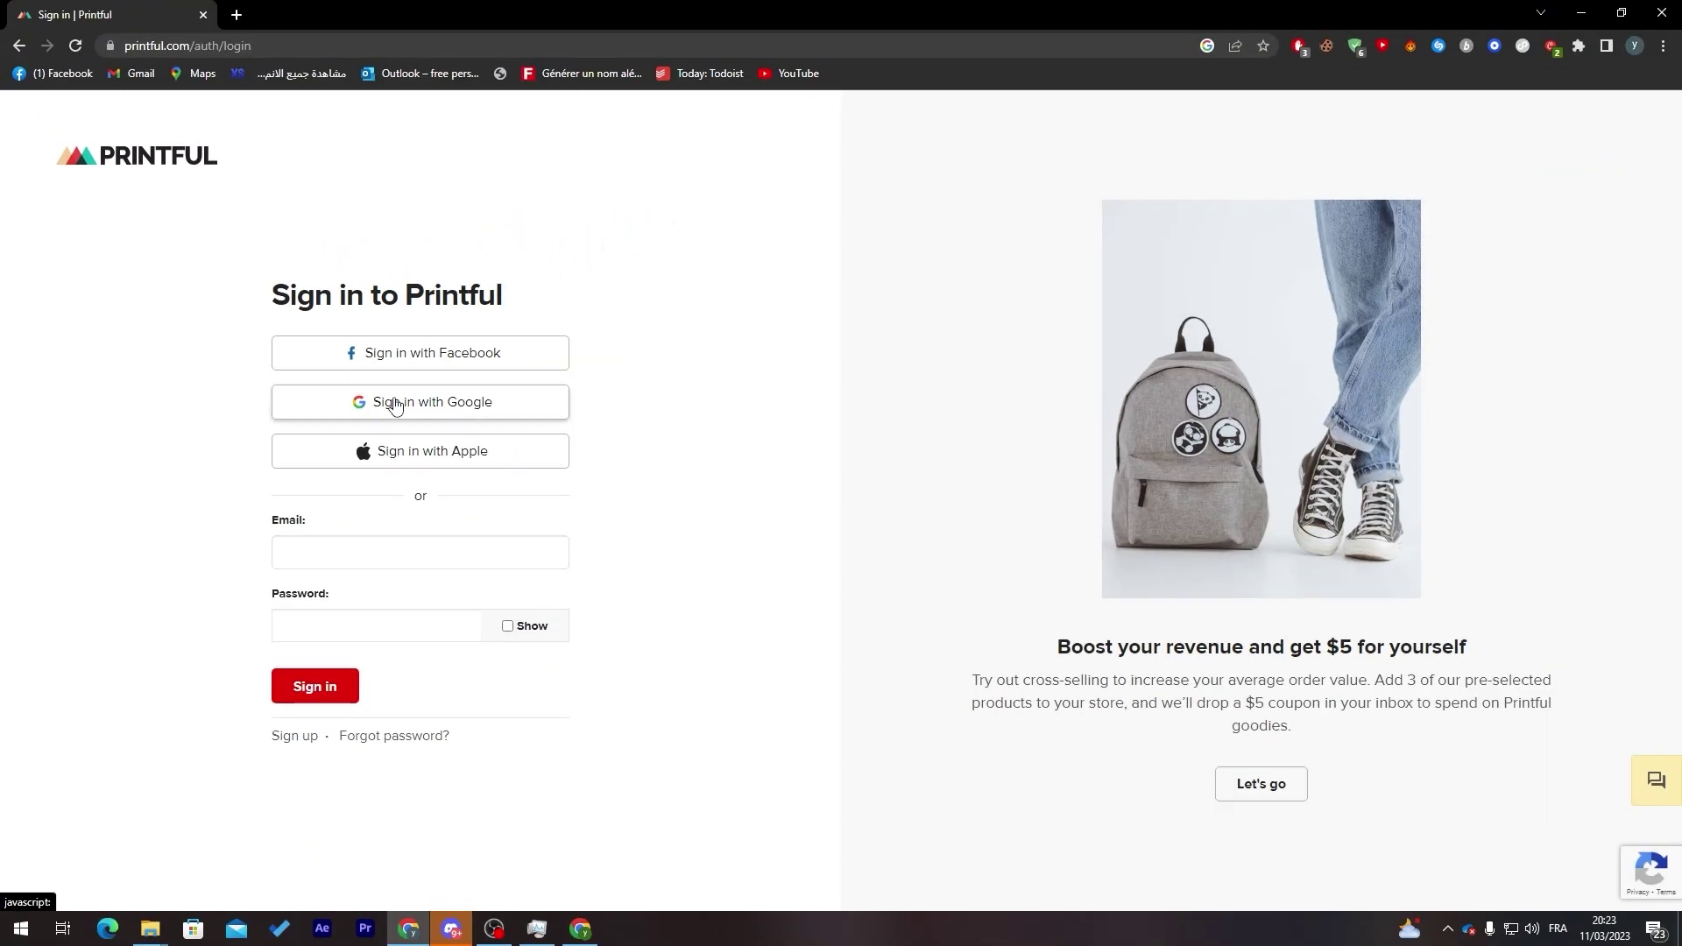
{"action": "left_click", "coordinate": [508, 384]}
{"action": "left_click", "coordinate": [804, 513]}
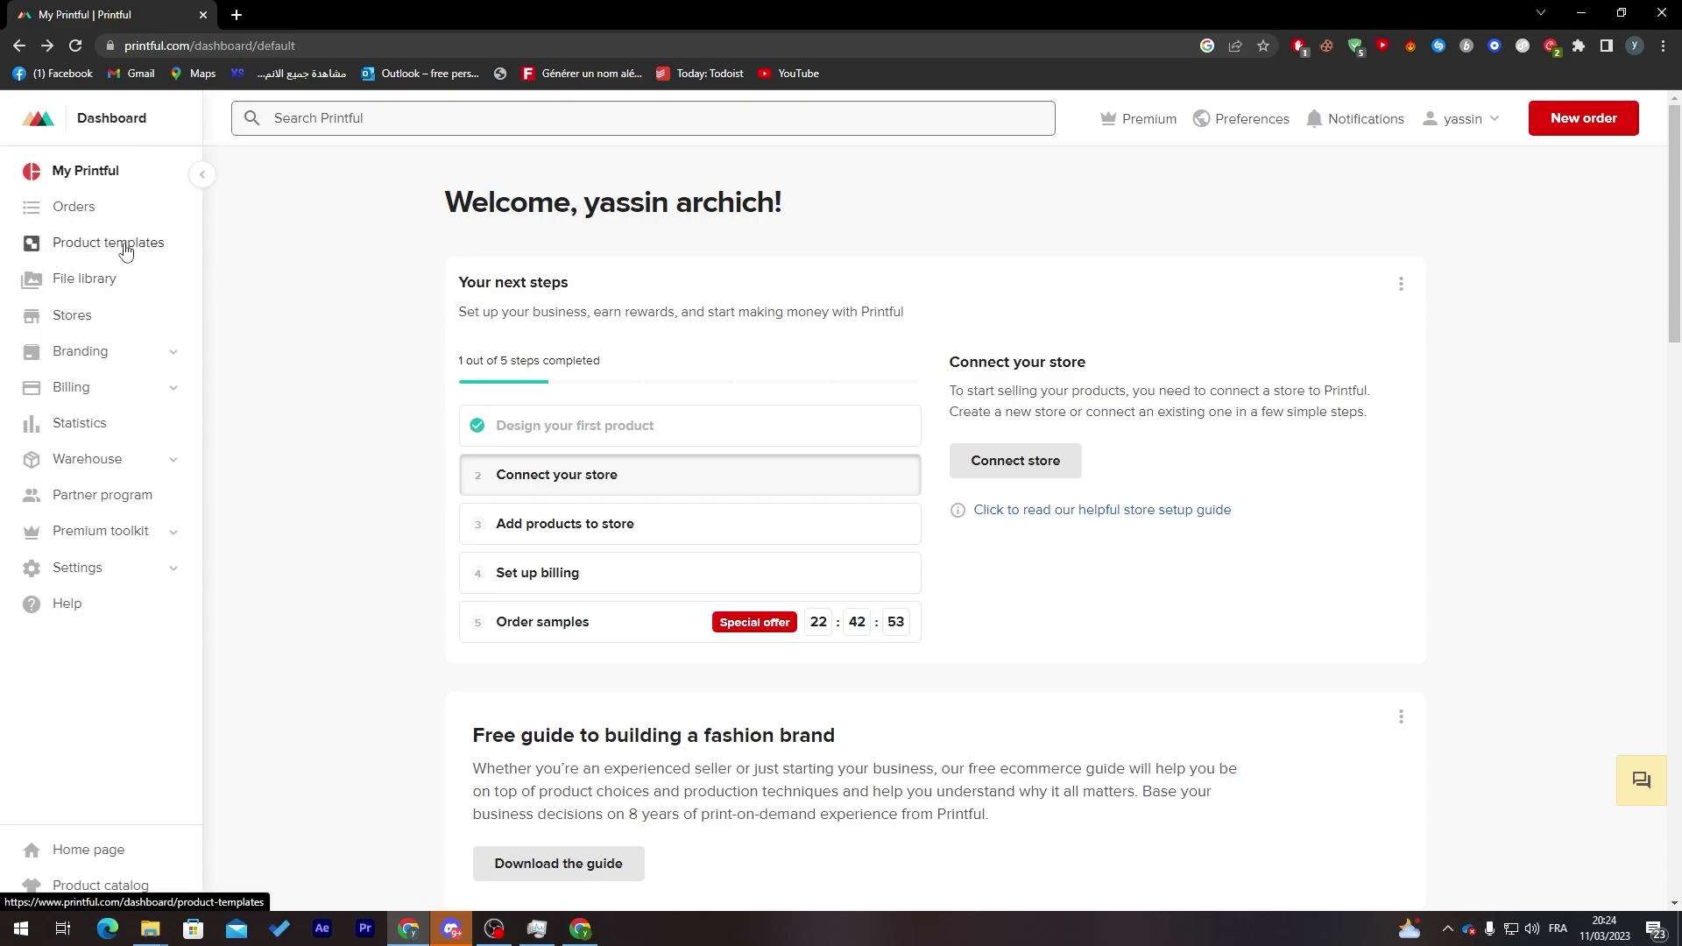
- Create a new product template from Home & living > Mugs using the White Glossy Mug
{"action": "left_click", "coordinate": [128, 253]}
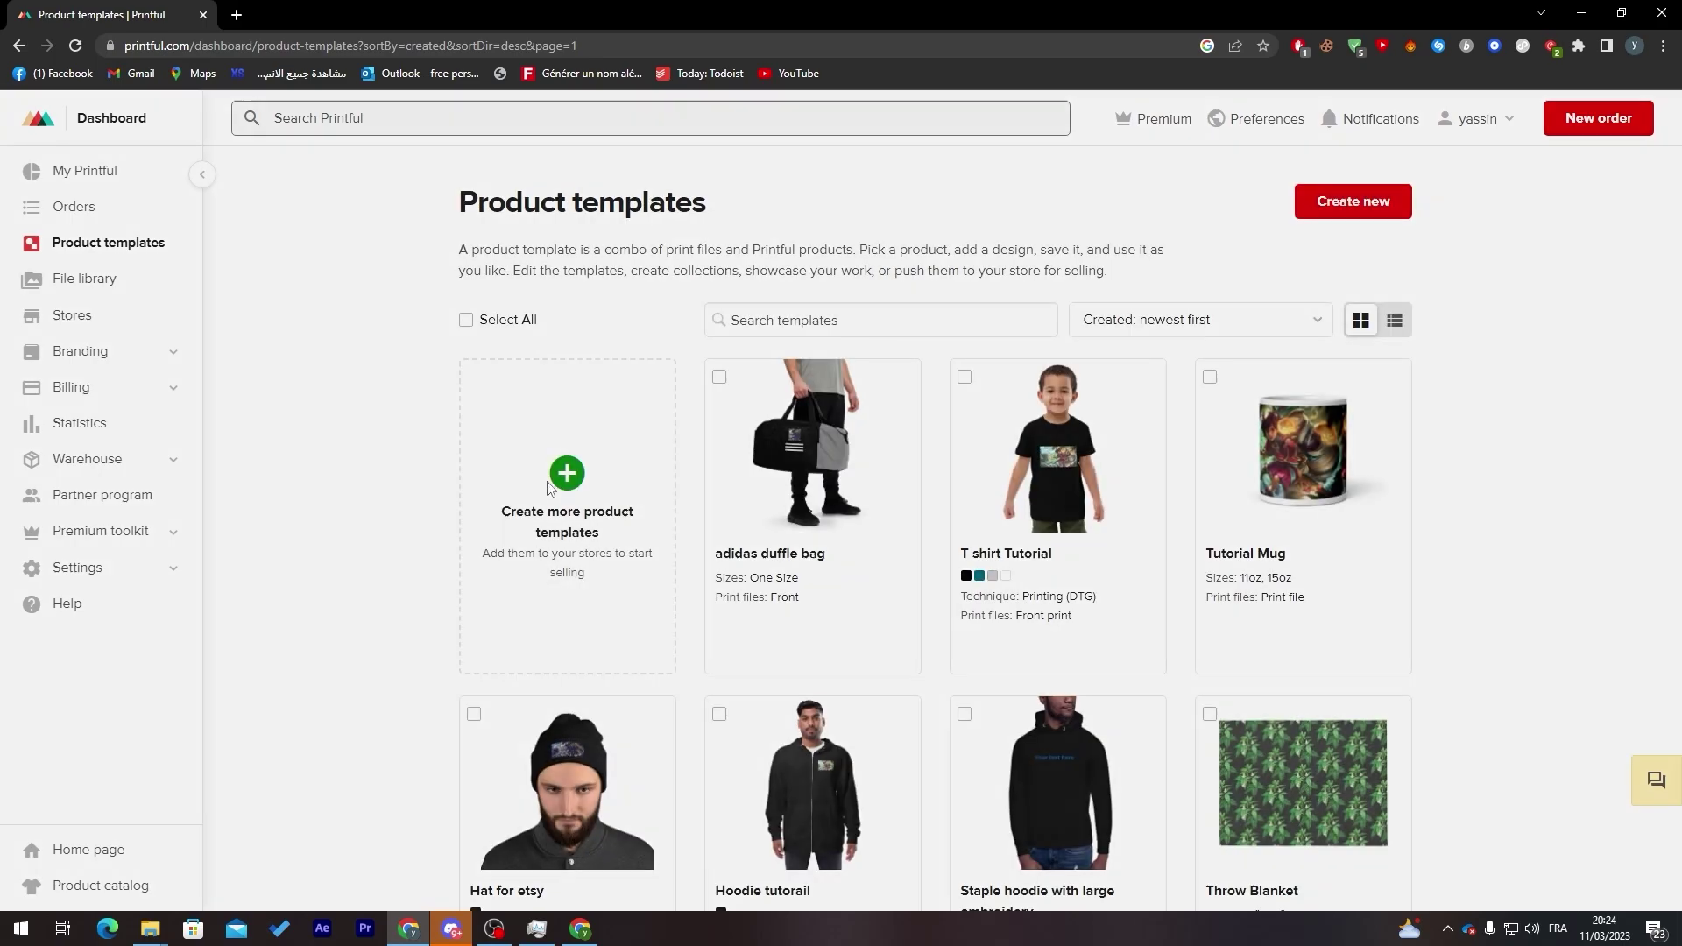
{"action": "left_click", "coordinate": [559, 513]}
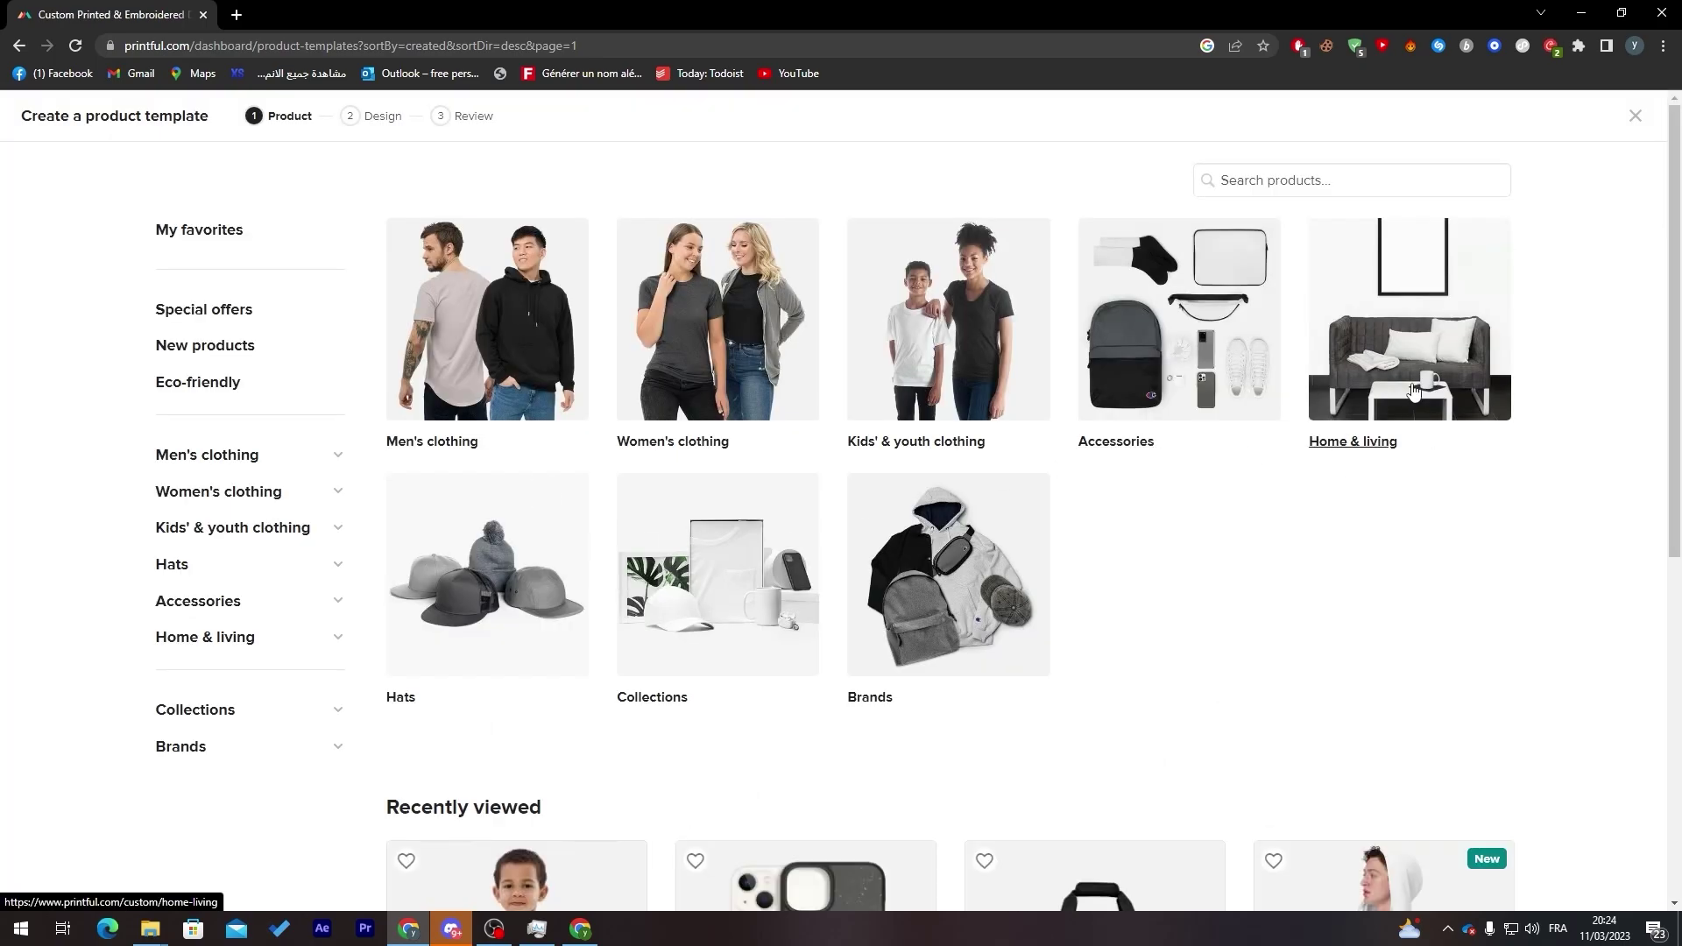
{"action": "left_click", "coordinate": [1414, 392]}
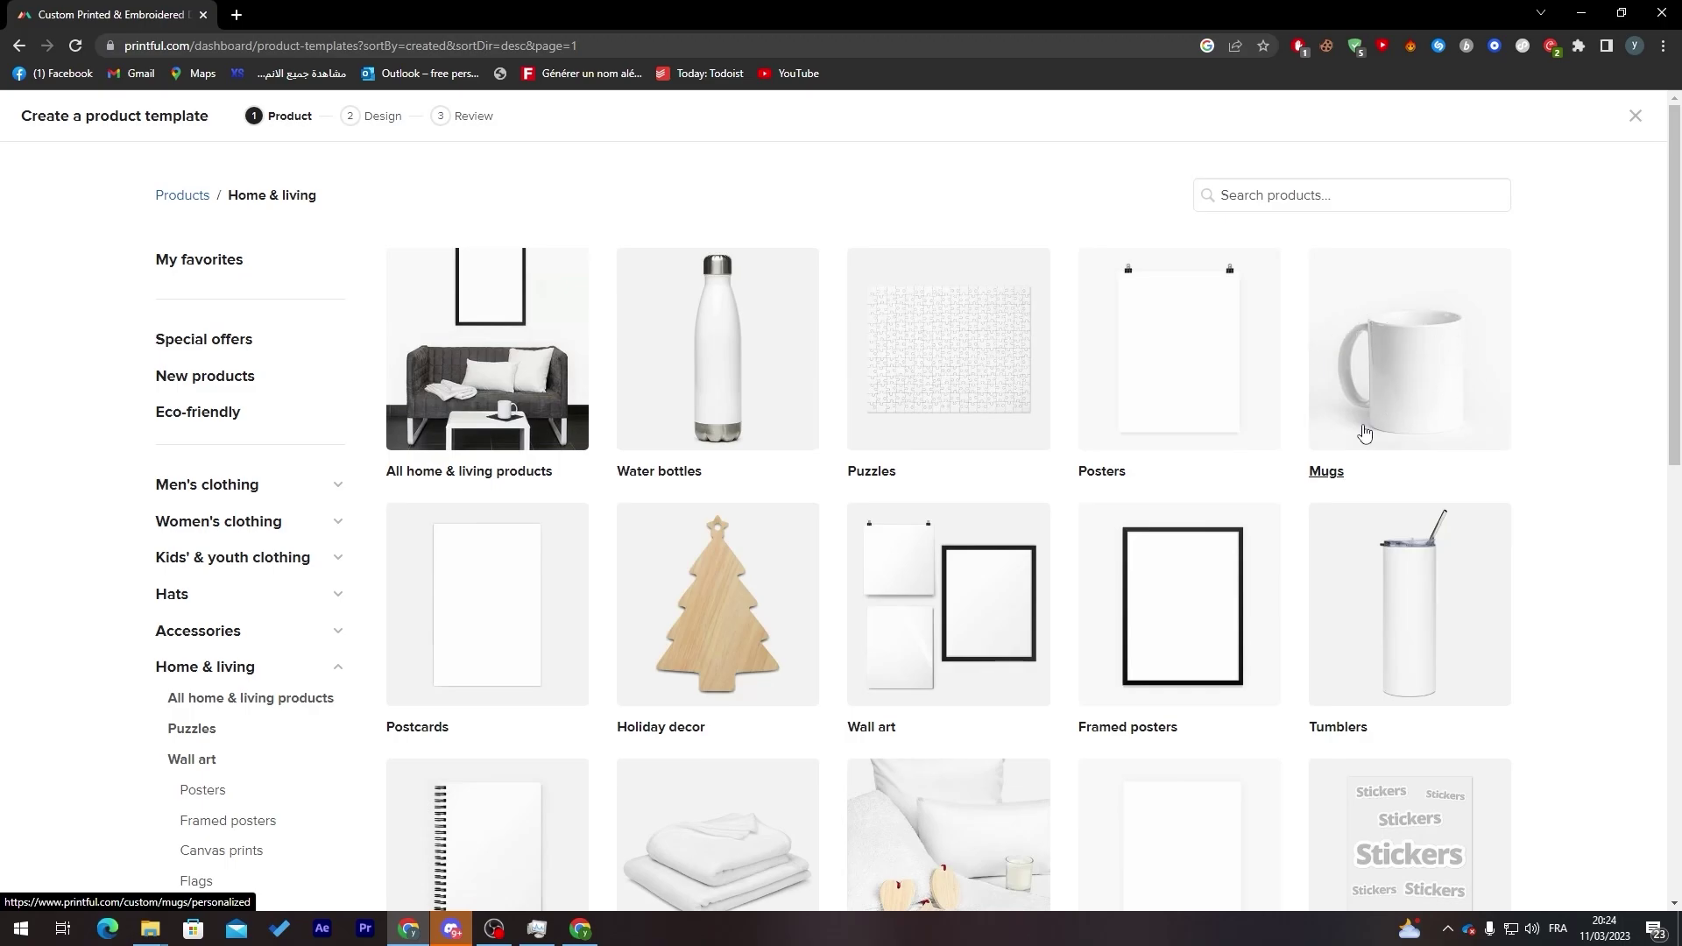
{"action": "left_click", "coordinate": [1364, 434]}
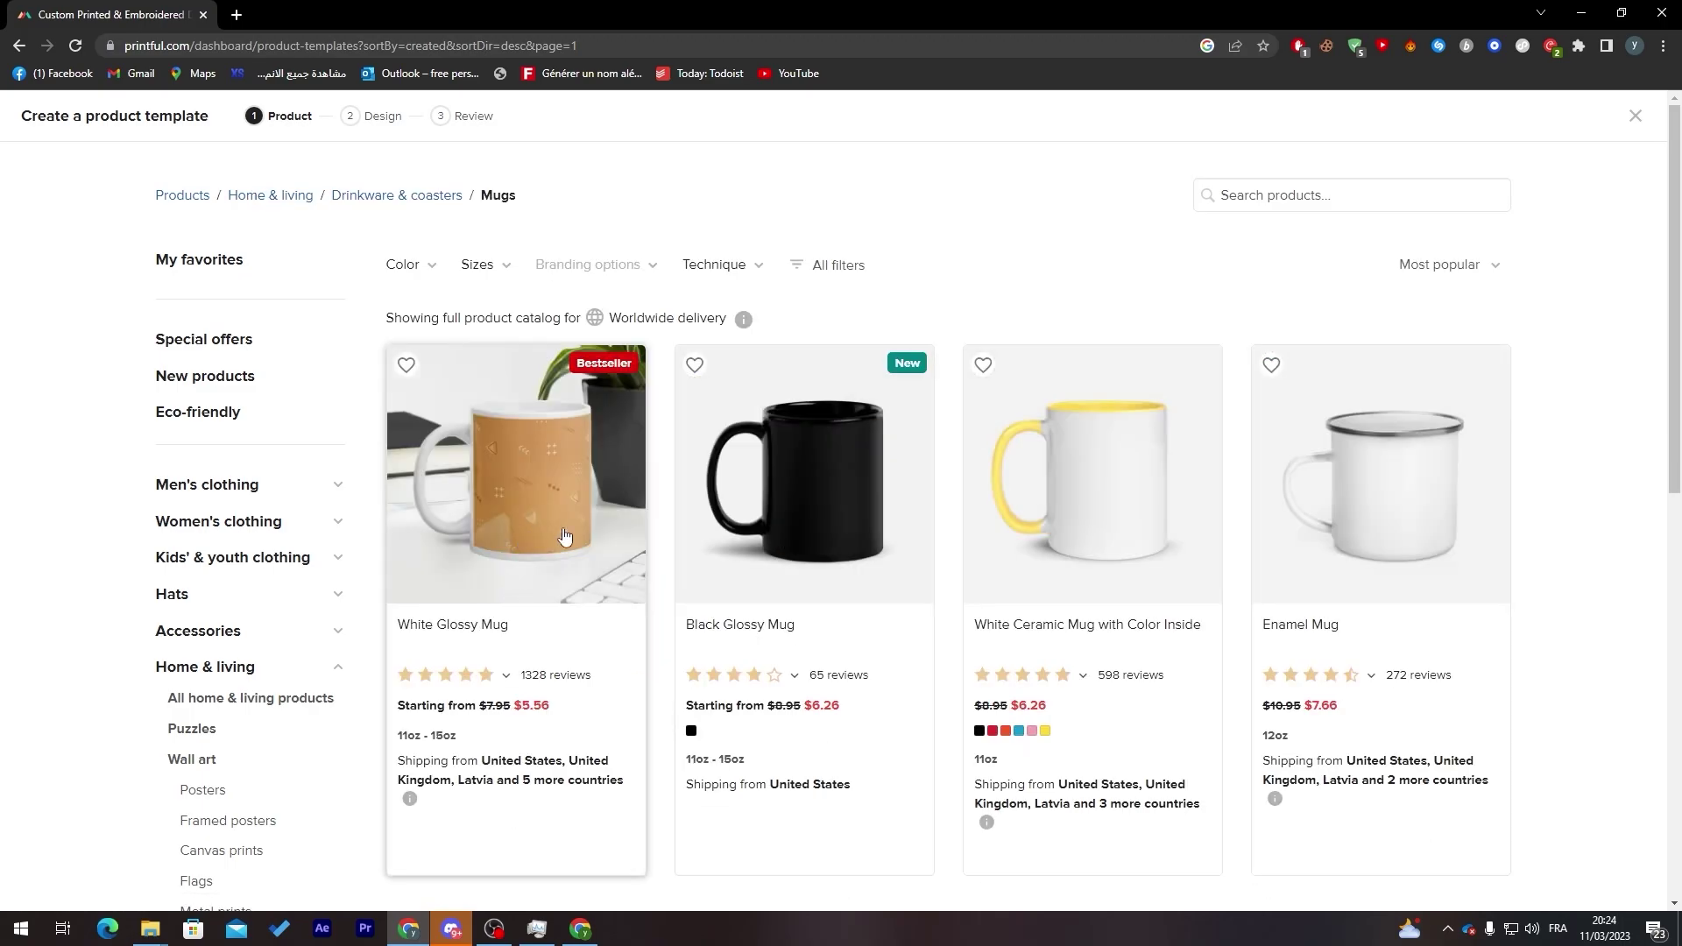
{"action": "left_click", "coordinate": [517, 523]}
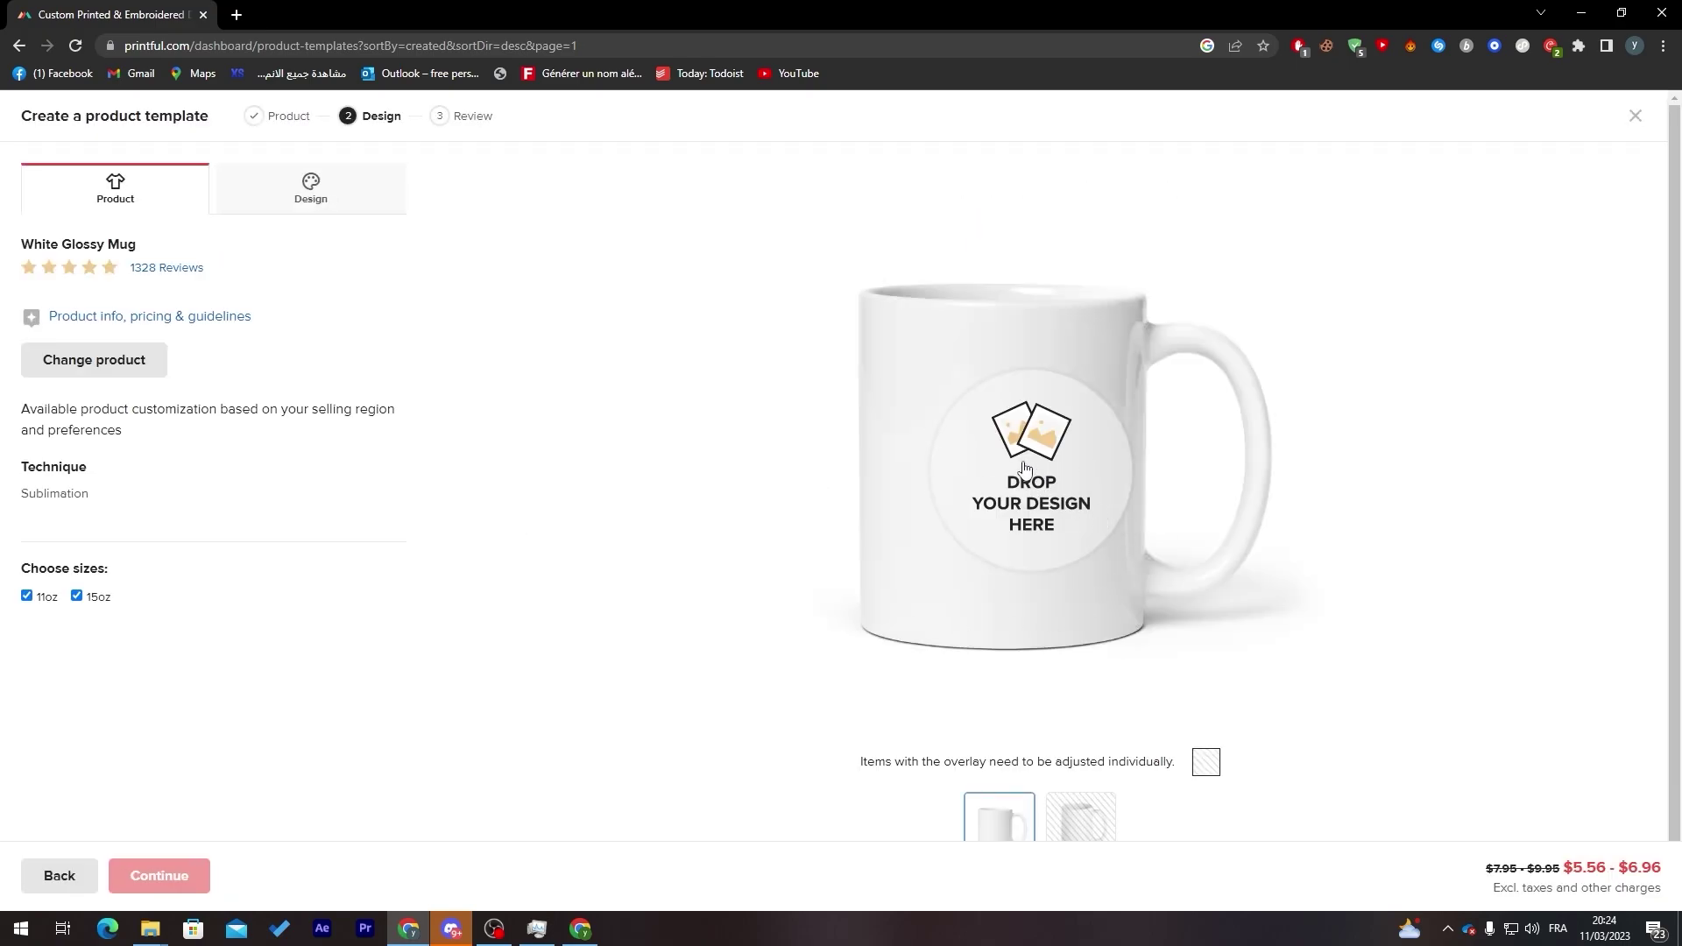
- Apply the library character artwork to the mug and rotate it in 3D view toward the handle
{"action": "left_click", "coordinate": [992, 548]}
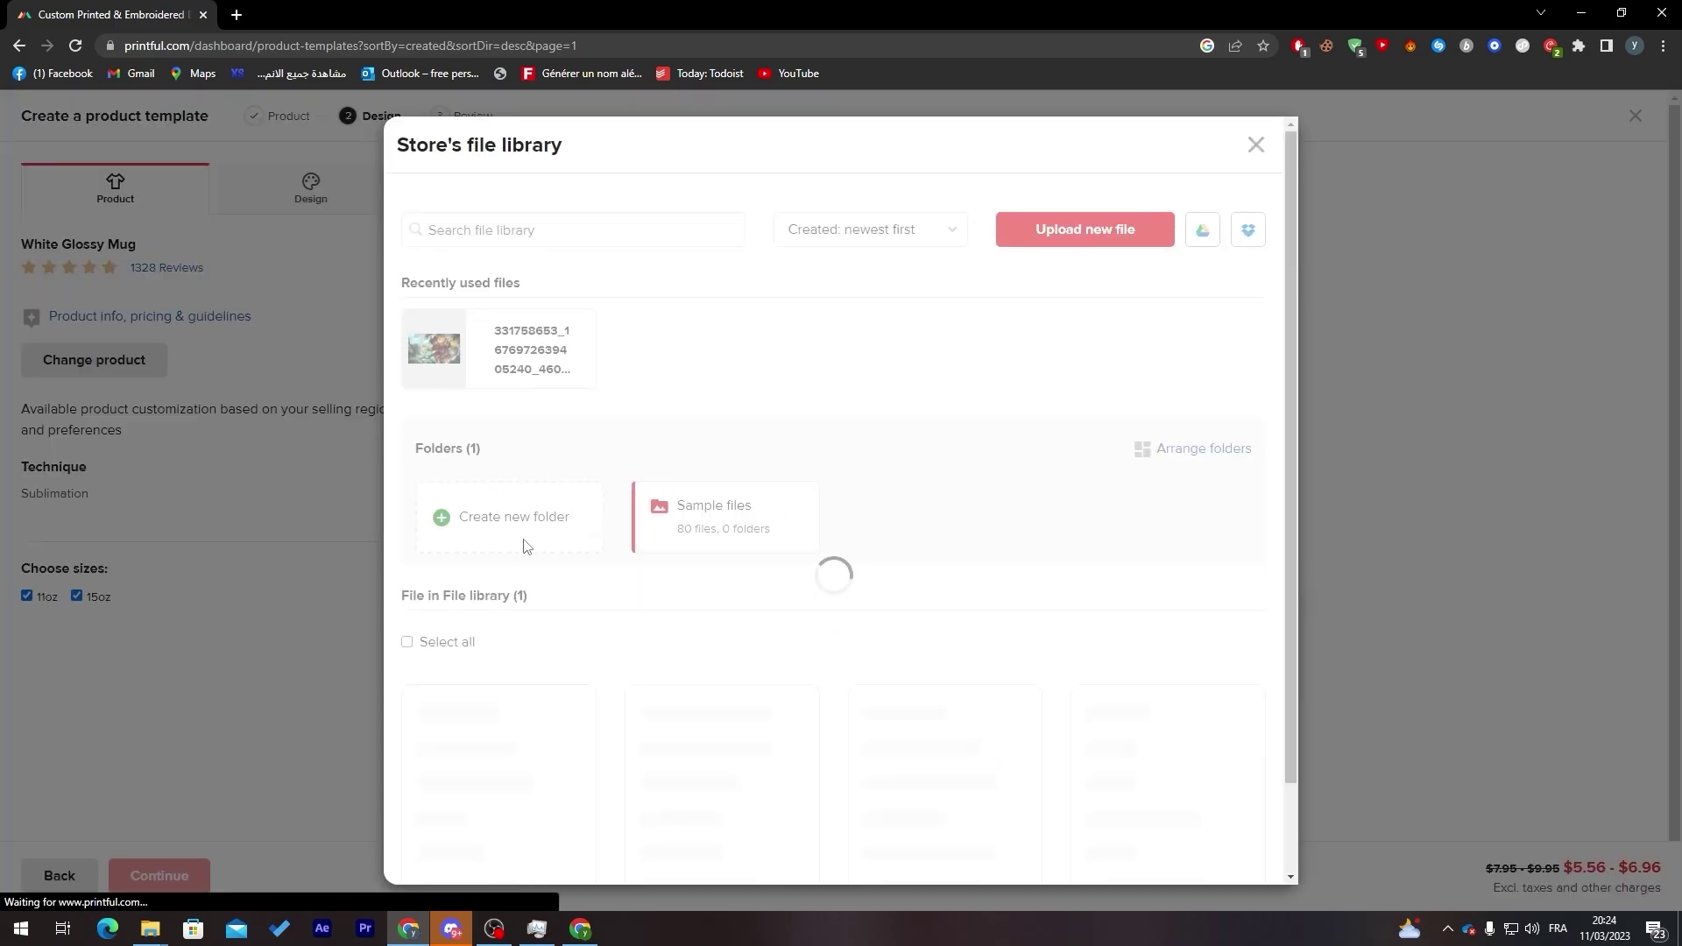
{"action": "left_click", "coordinate": [481, 765]}
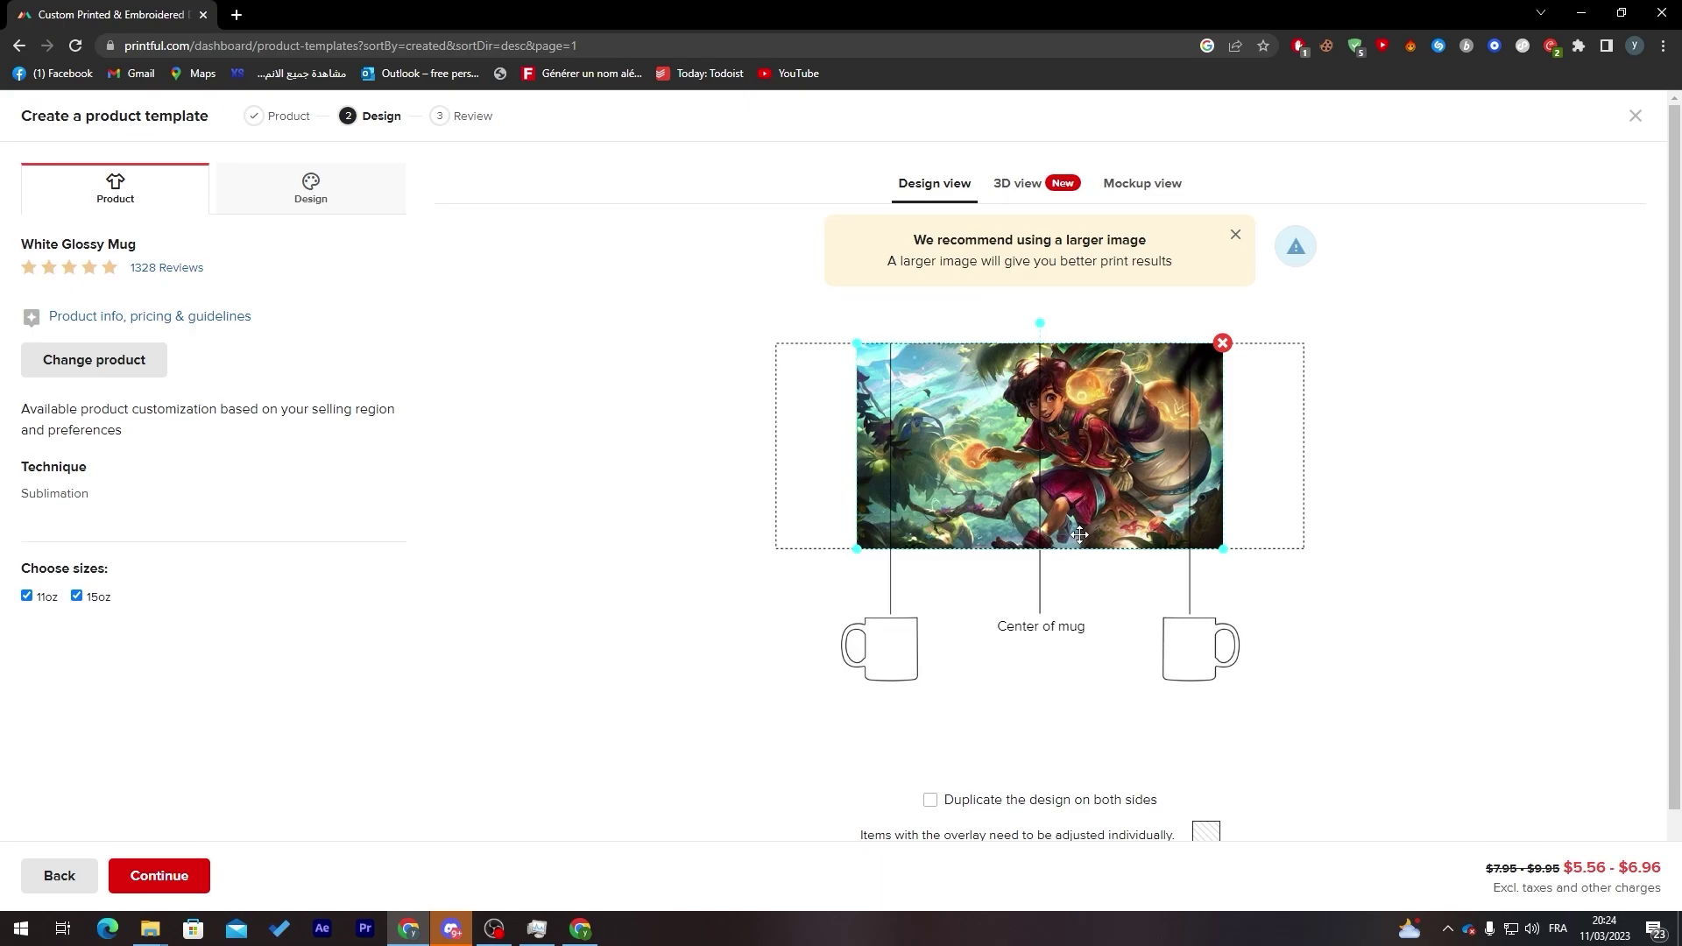
{"action": "left_click", "coordinate": [1006, 191]}
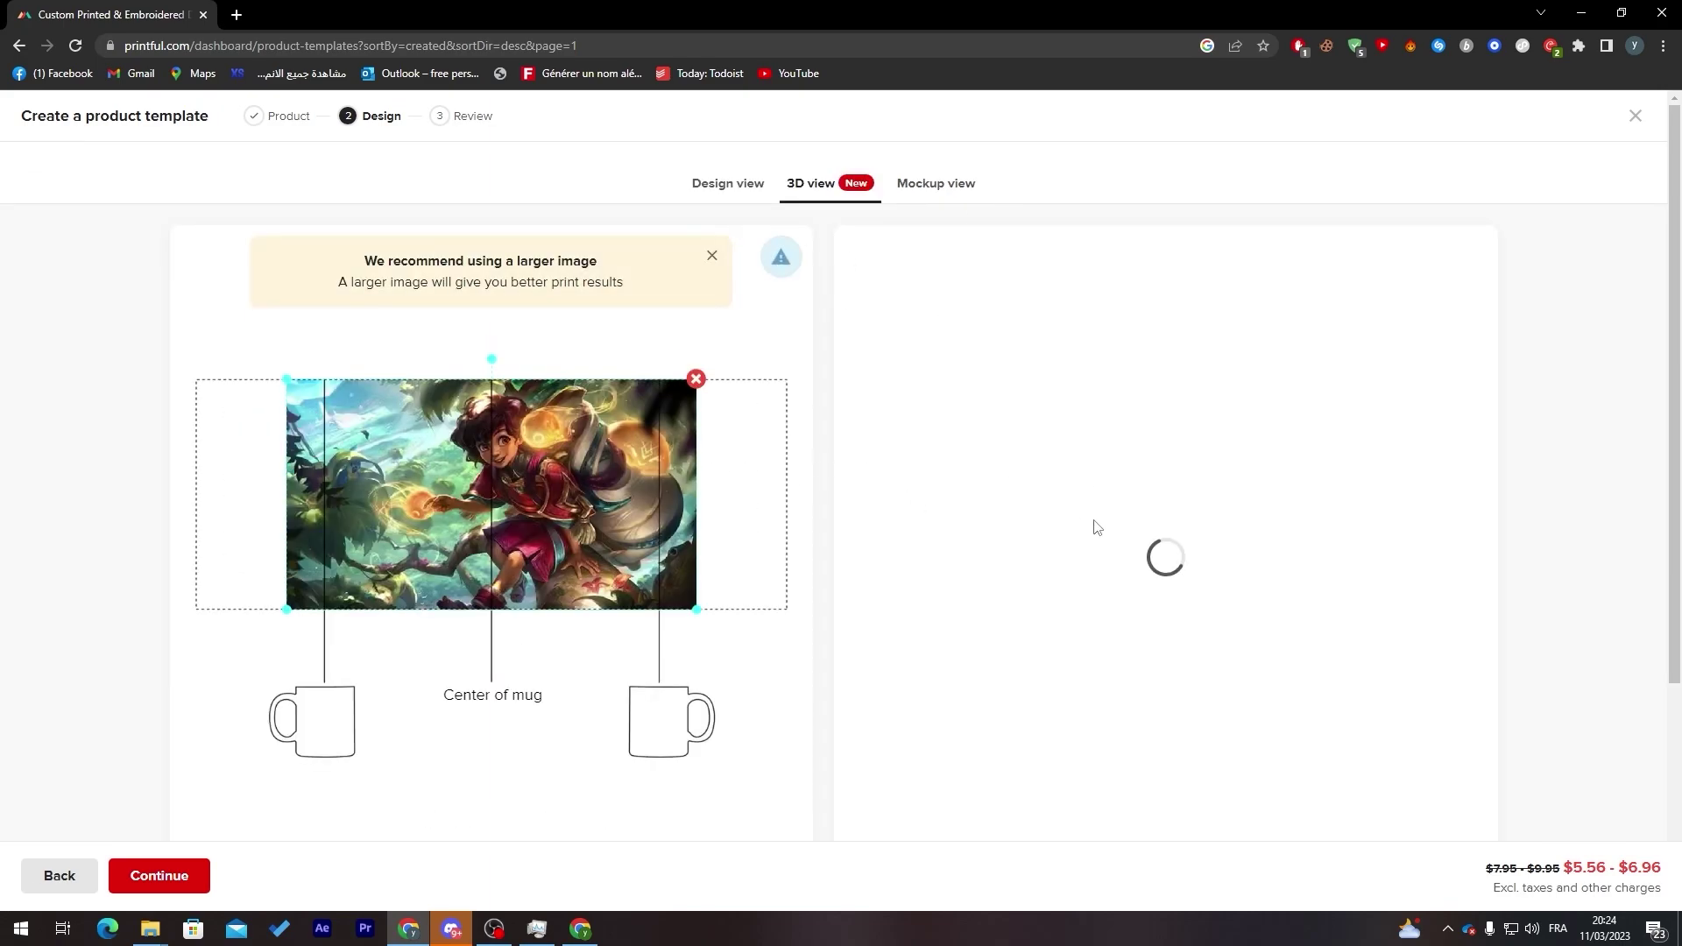
{"action": "left_click_drag", "start_coordinate": [1239, 579], "coordinate": [1318, 563]}
{"action": "left_click_drag", "start_coordinate": [1186, 581], "coordinate": [1220, 523]}
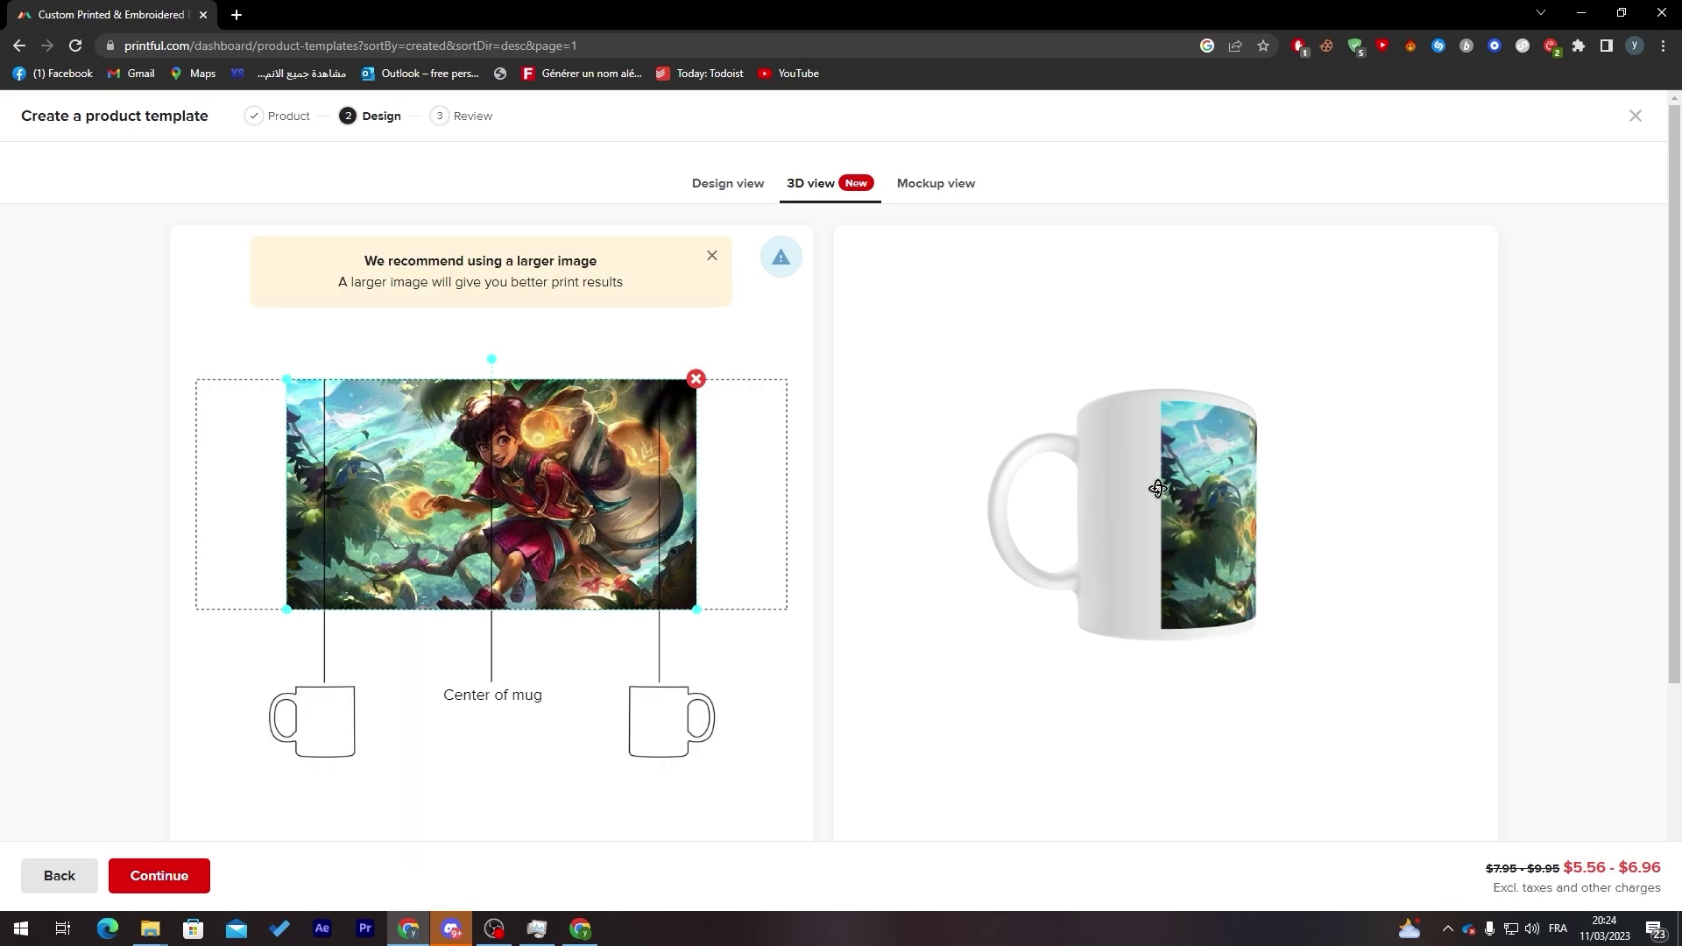
- Generate the mug mockups, view each photo, then head back toward product selection
{"action": "left_click", "coordinate": [937, 199]}
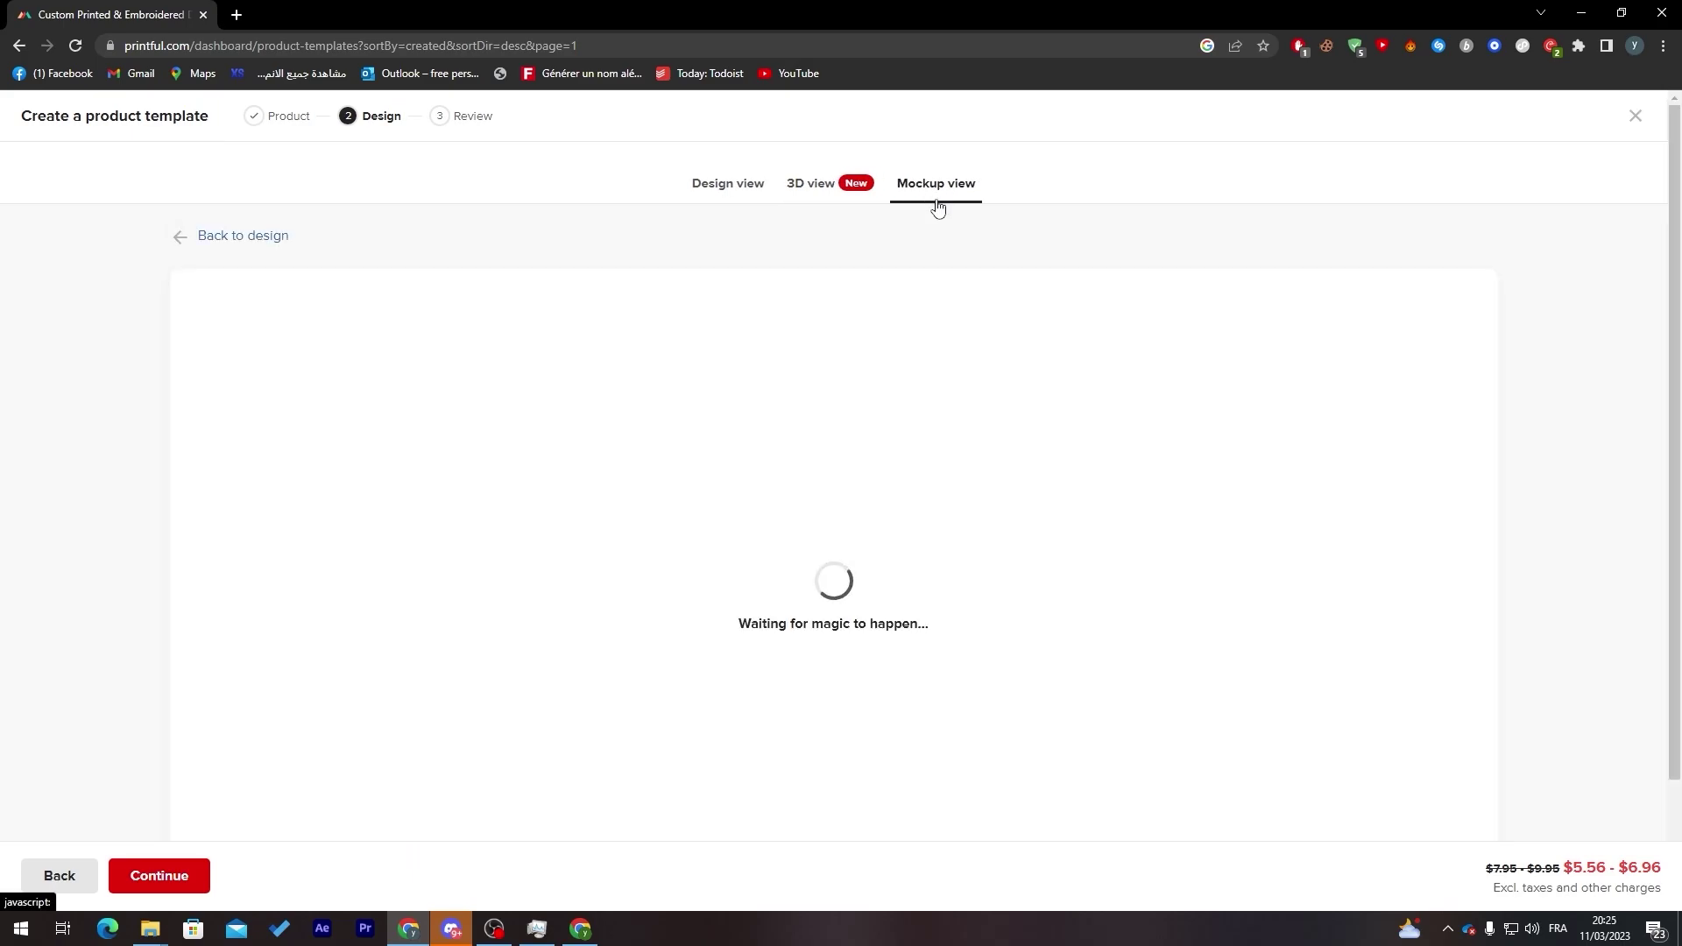
{"action": "scroll", "coordinate": [1533, 307], "scroll_direction": "down", "scroll_amount": 1}
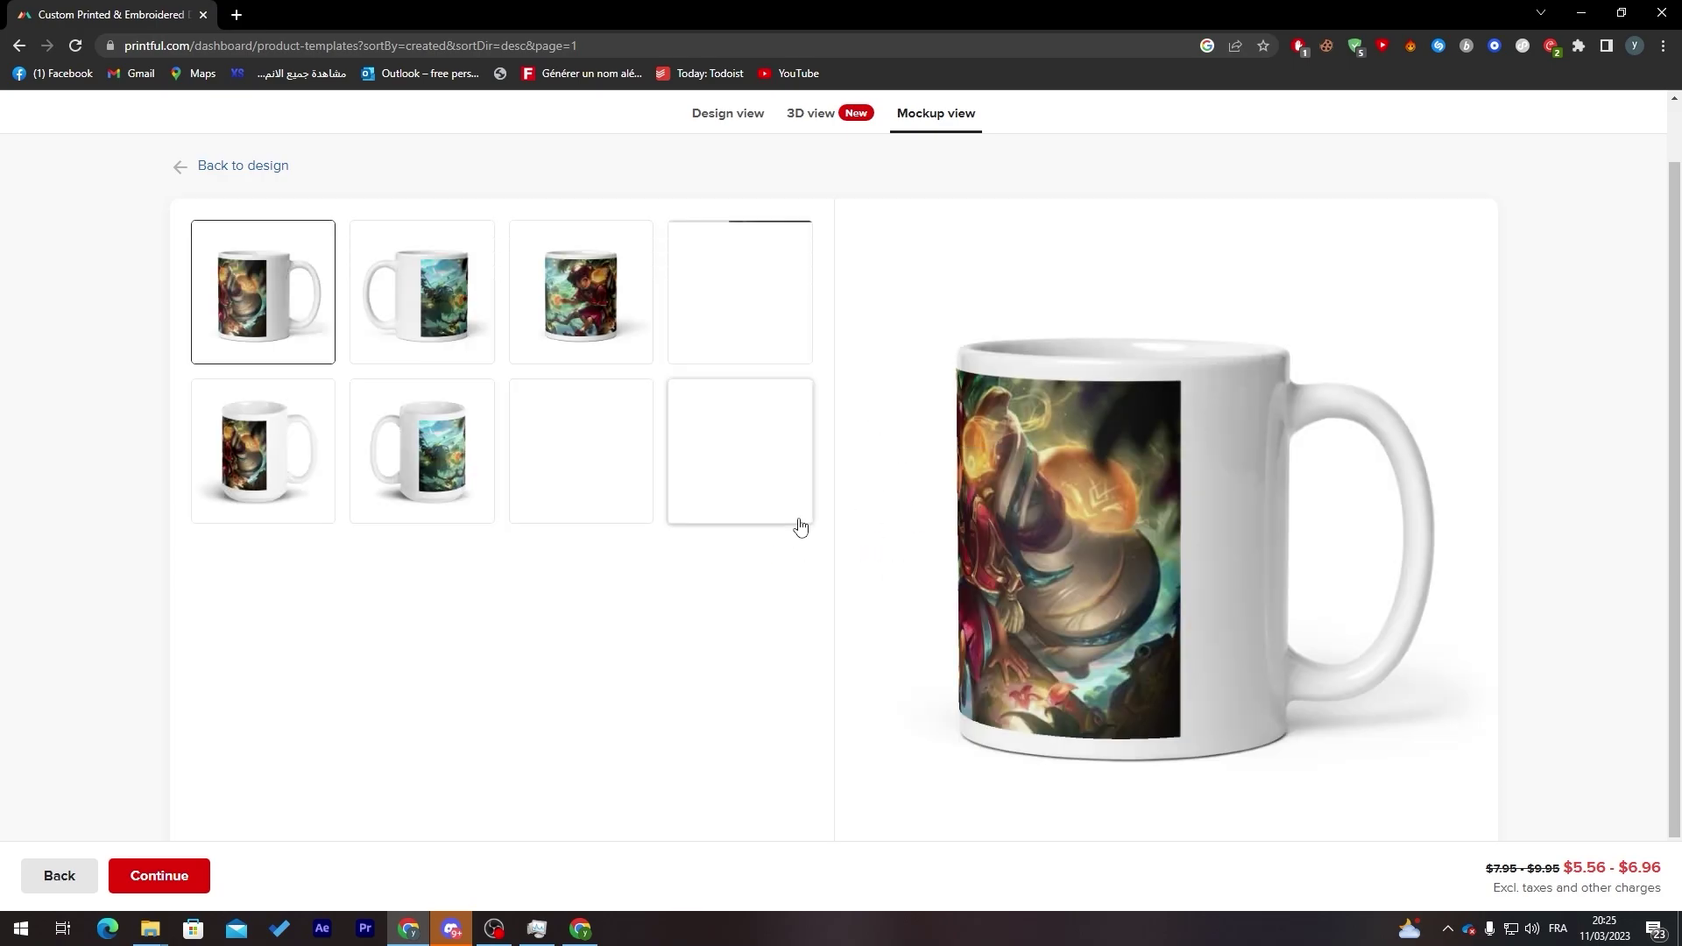
{"action": "left_click", "coordinate": [391, 311]}
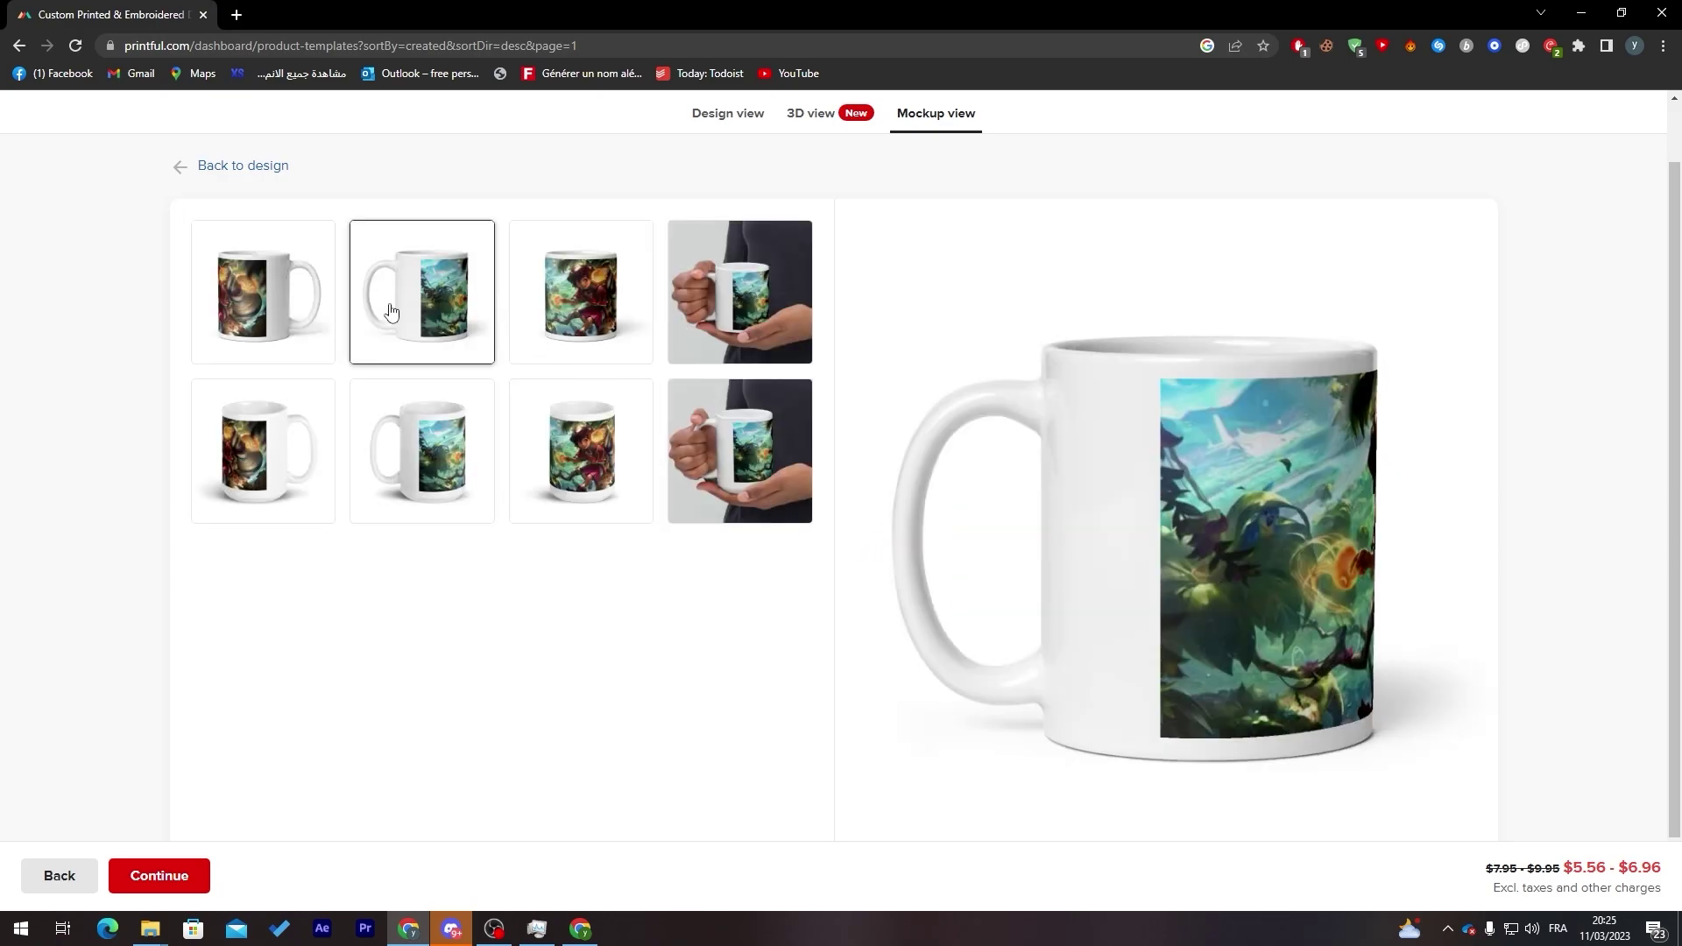
{"action": "left_click", "coordinate": [536, 319]}
{"action": "left_click", "coordinate": [701, 333]}
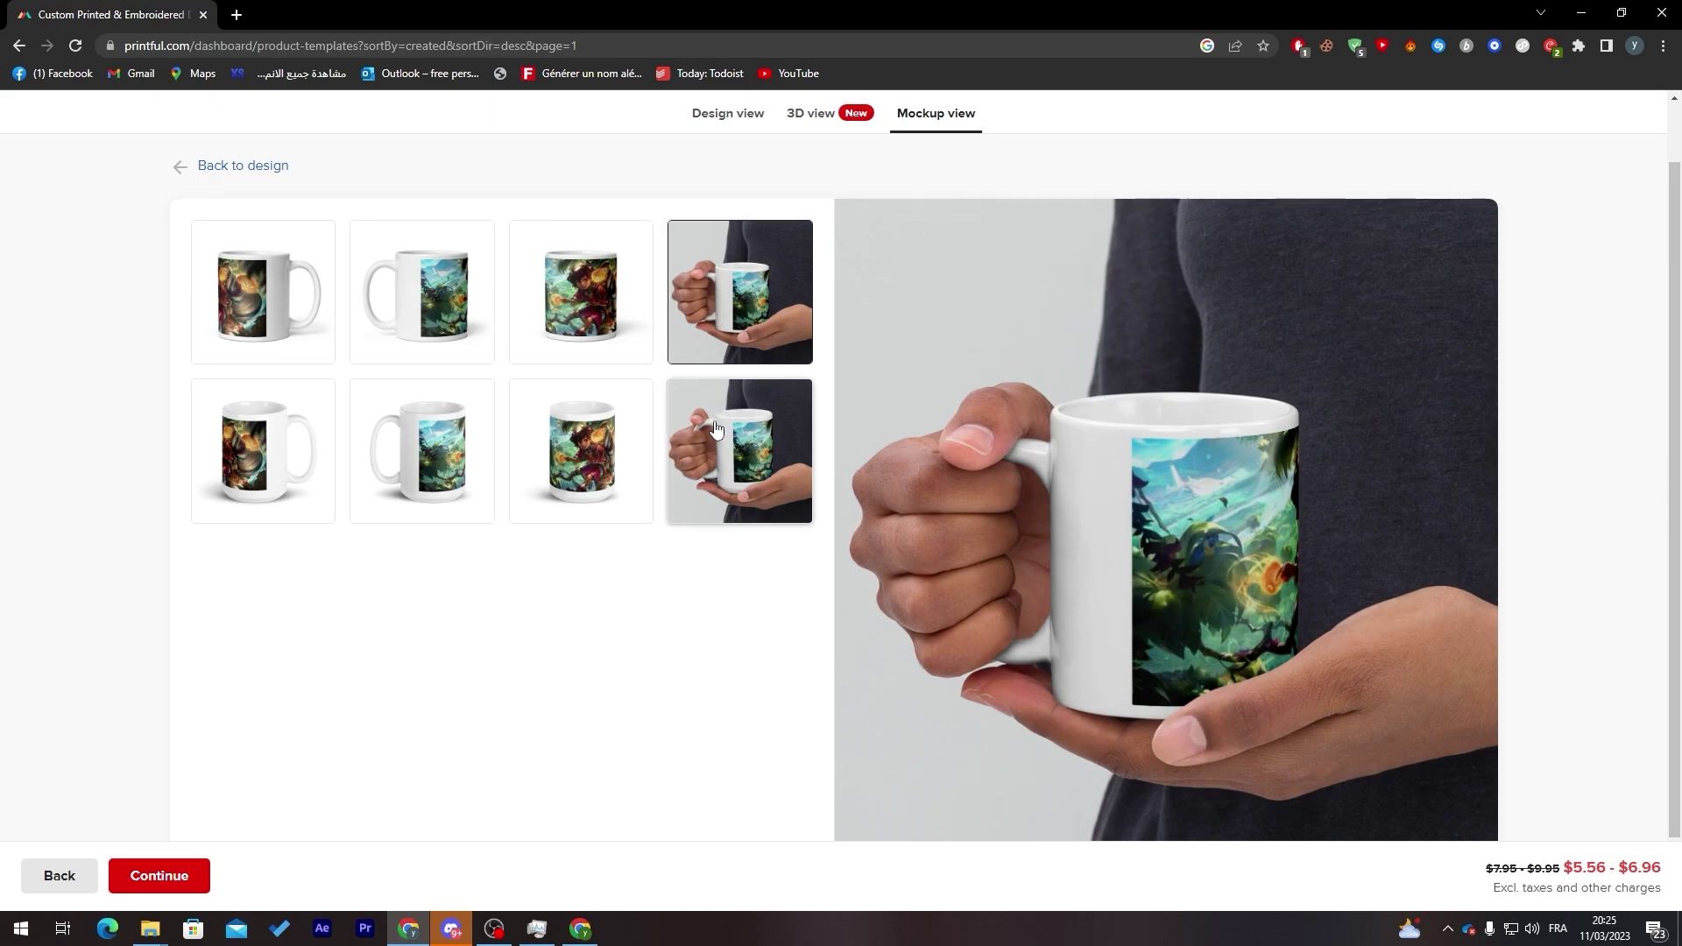
{"action": "left_click", "coordinate": [716, 427]}
{"action": "left_click", "coordinate": [526, 439]}
{"action": "left_click", "coordinate": [385, 442]}
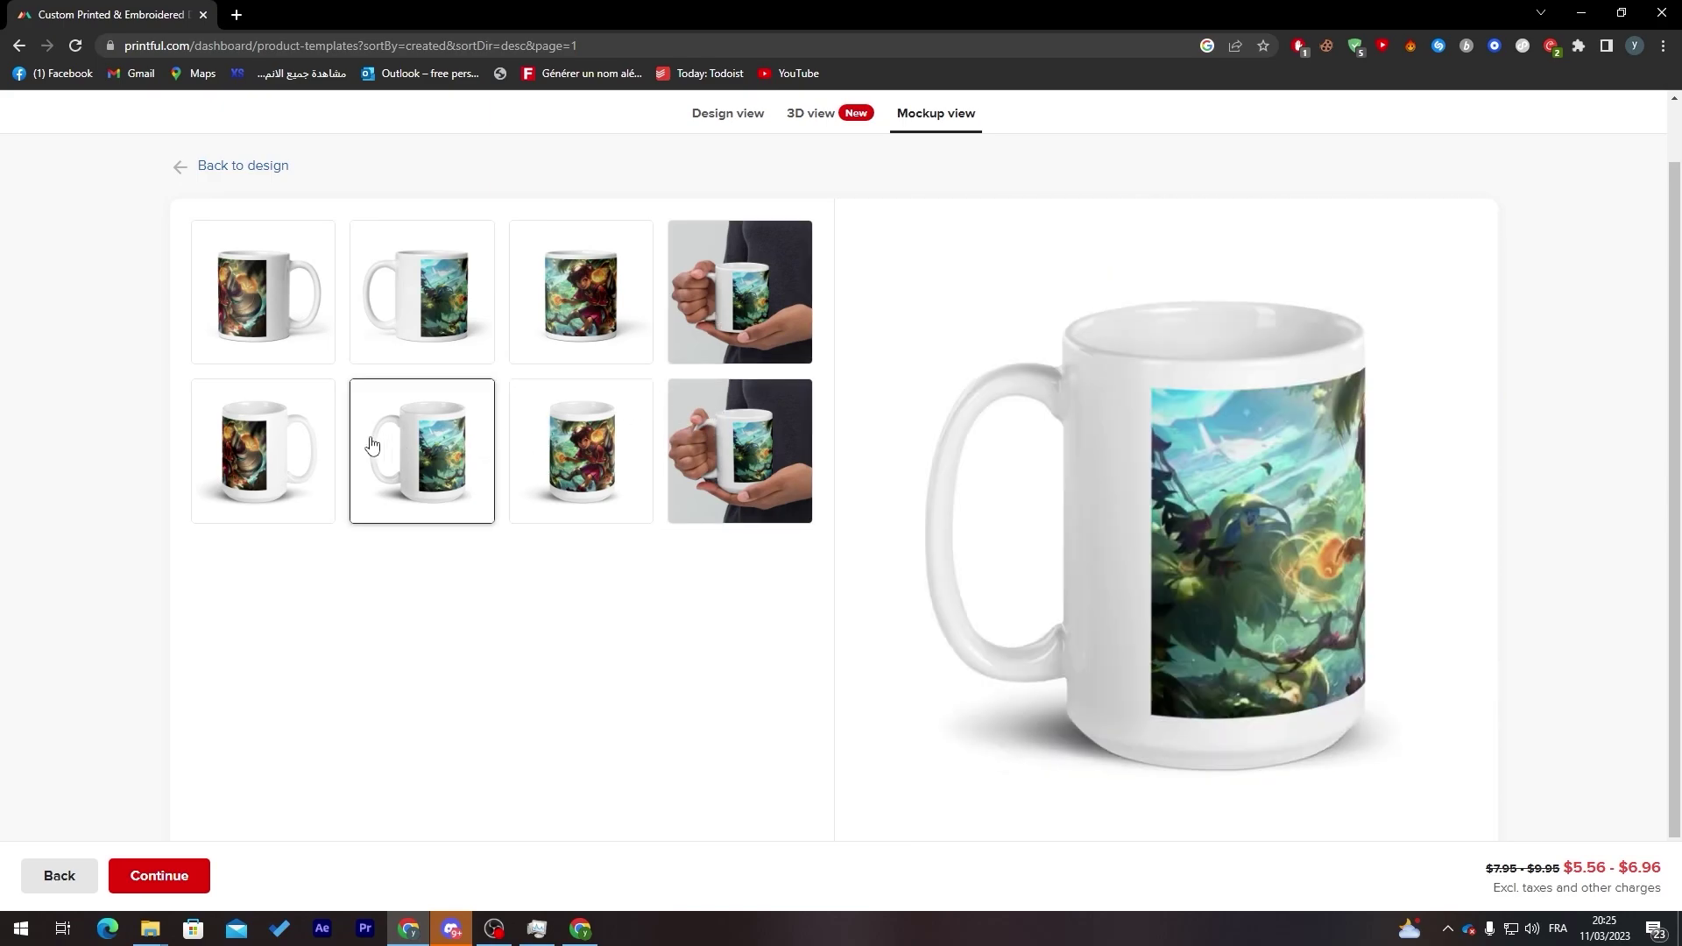
{"action": "left_click", "coordinate": [290, 444]}
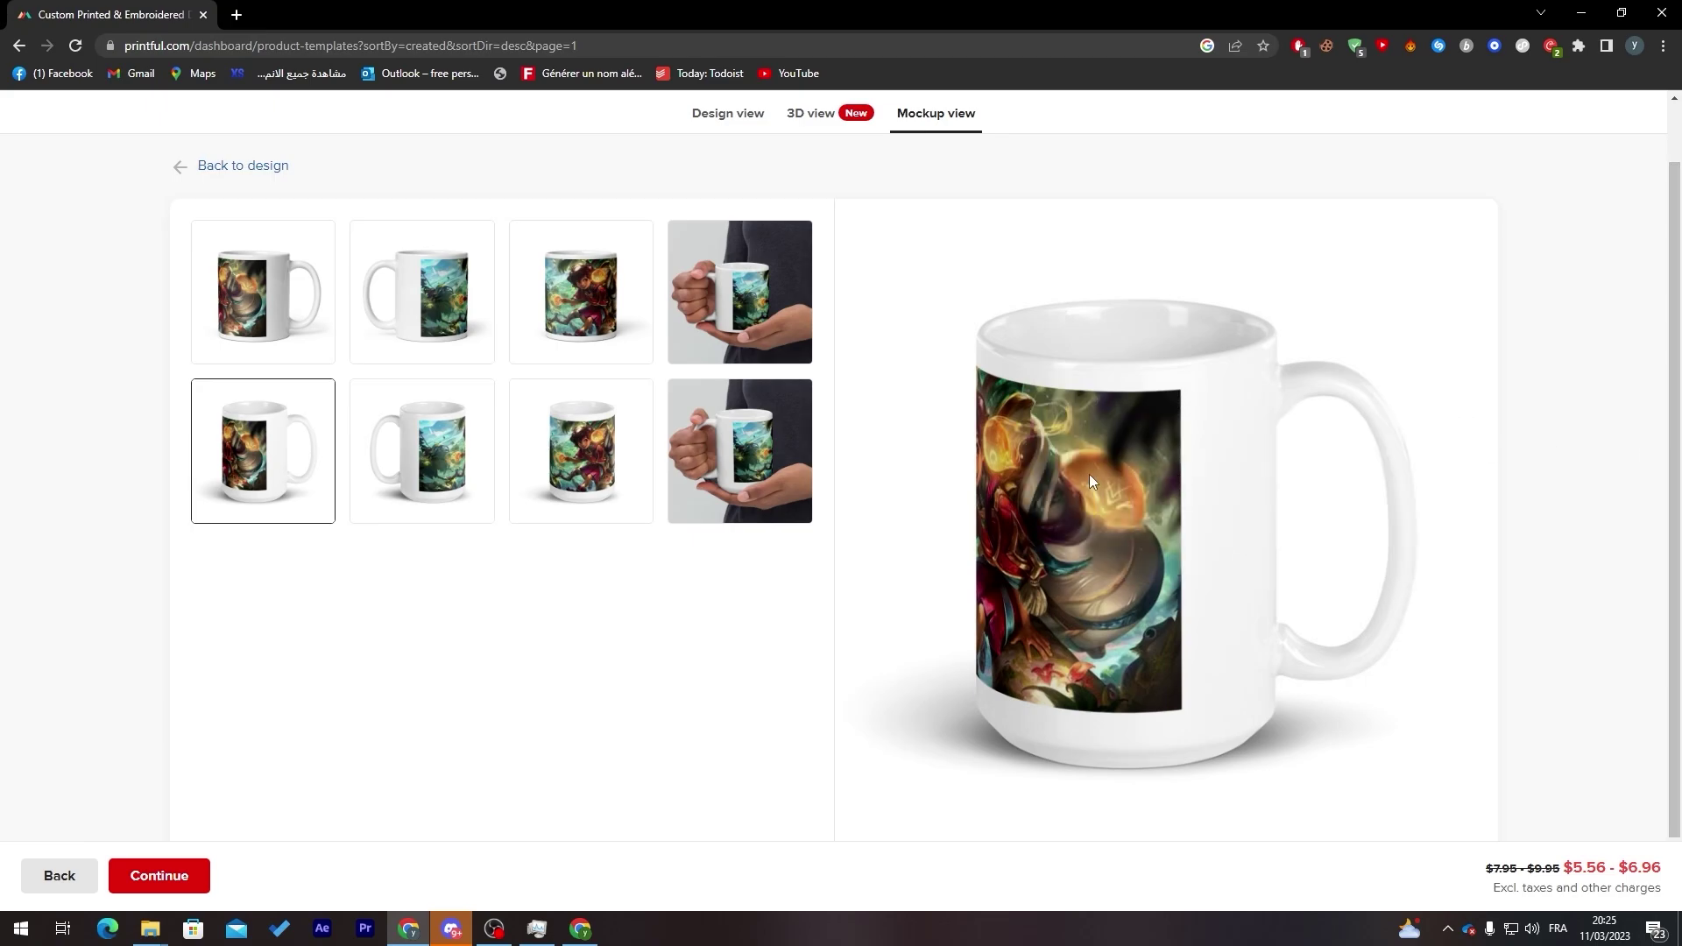
{"action": "left_click", "coordinate": [53, 893]}
- Return from the mug design to the Mugs catalog and leave the template wizard
{"action": "left_click", "coordinate": [1082, 564]}
{"action": "left_click", "coordinate": [61, 881]}
{"action": "left_click", "coordinate": [892, 563]}
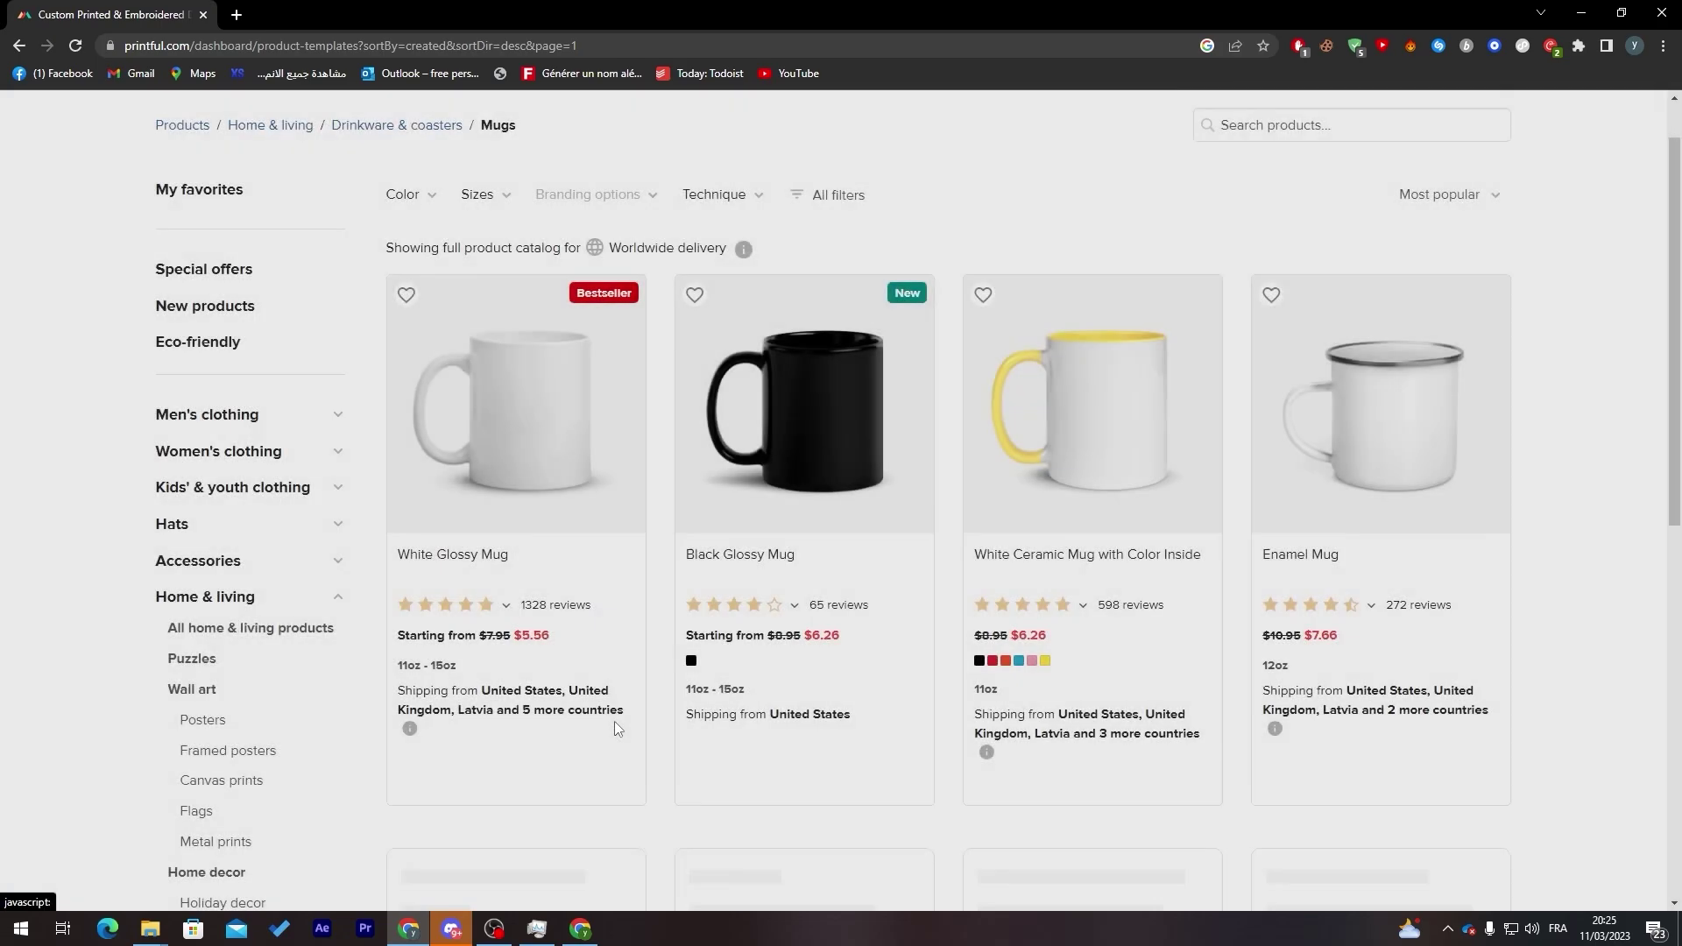
{"action": "left_click", "coordinate": [477, 194]}
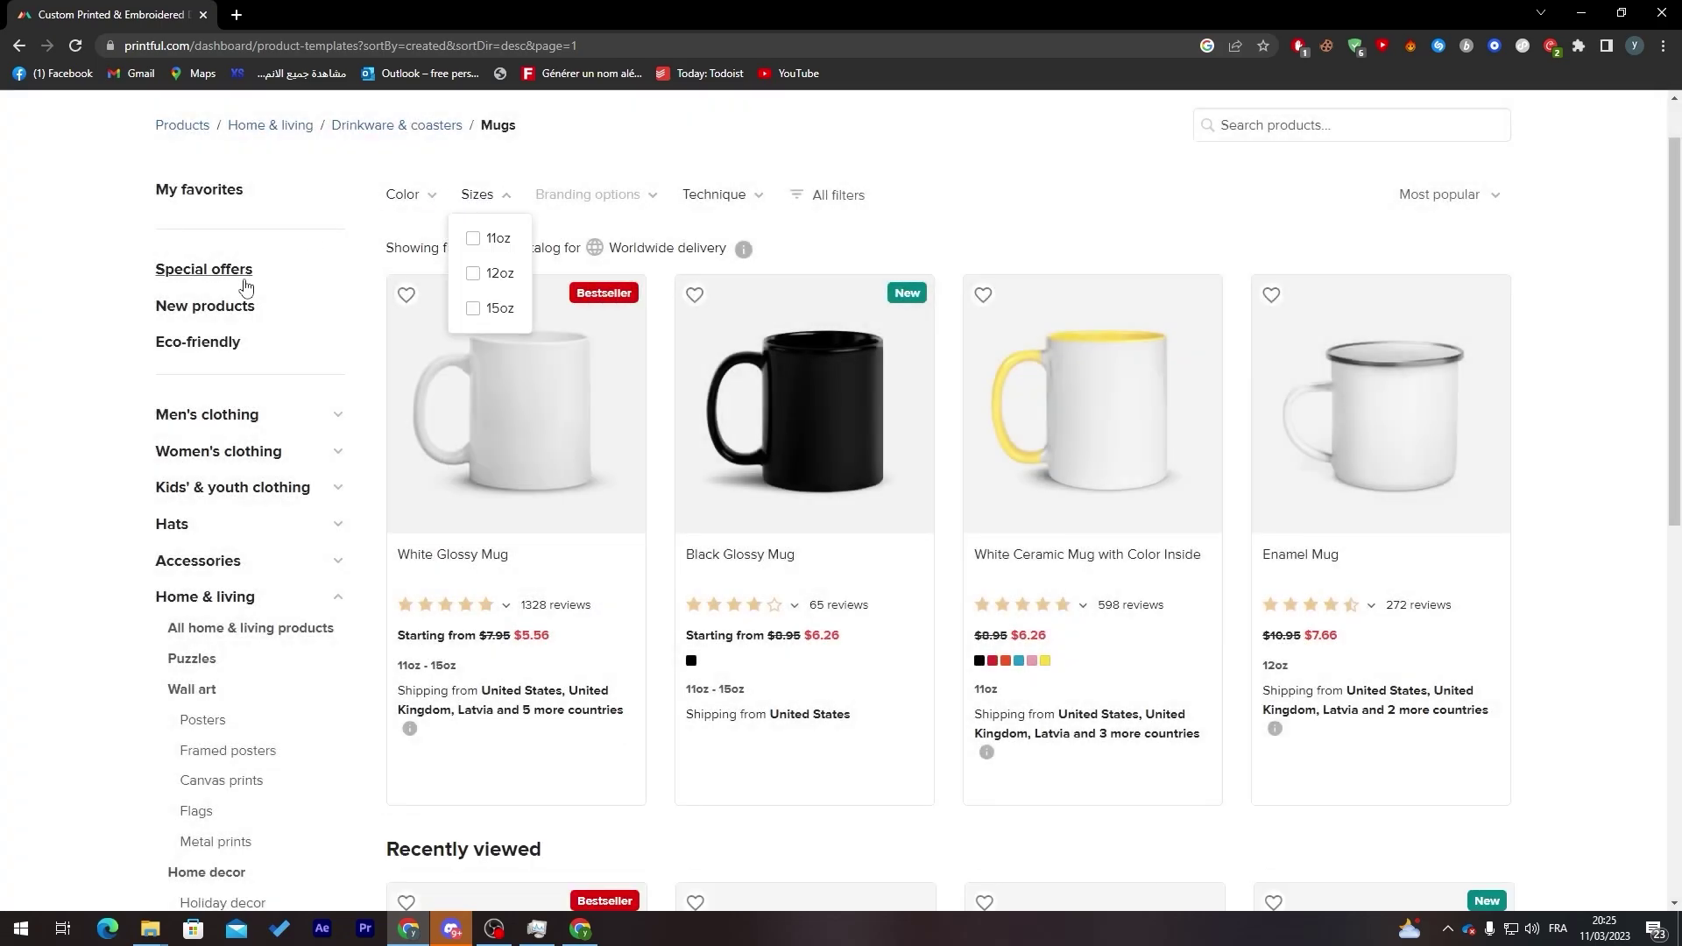
{"action": "left_click", "coordinate": [19, 45]}
{"action": "left_click", "coordinate": [920, 148]}
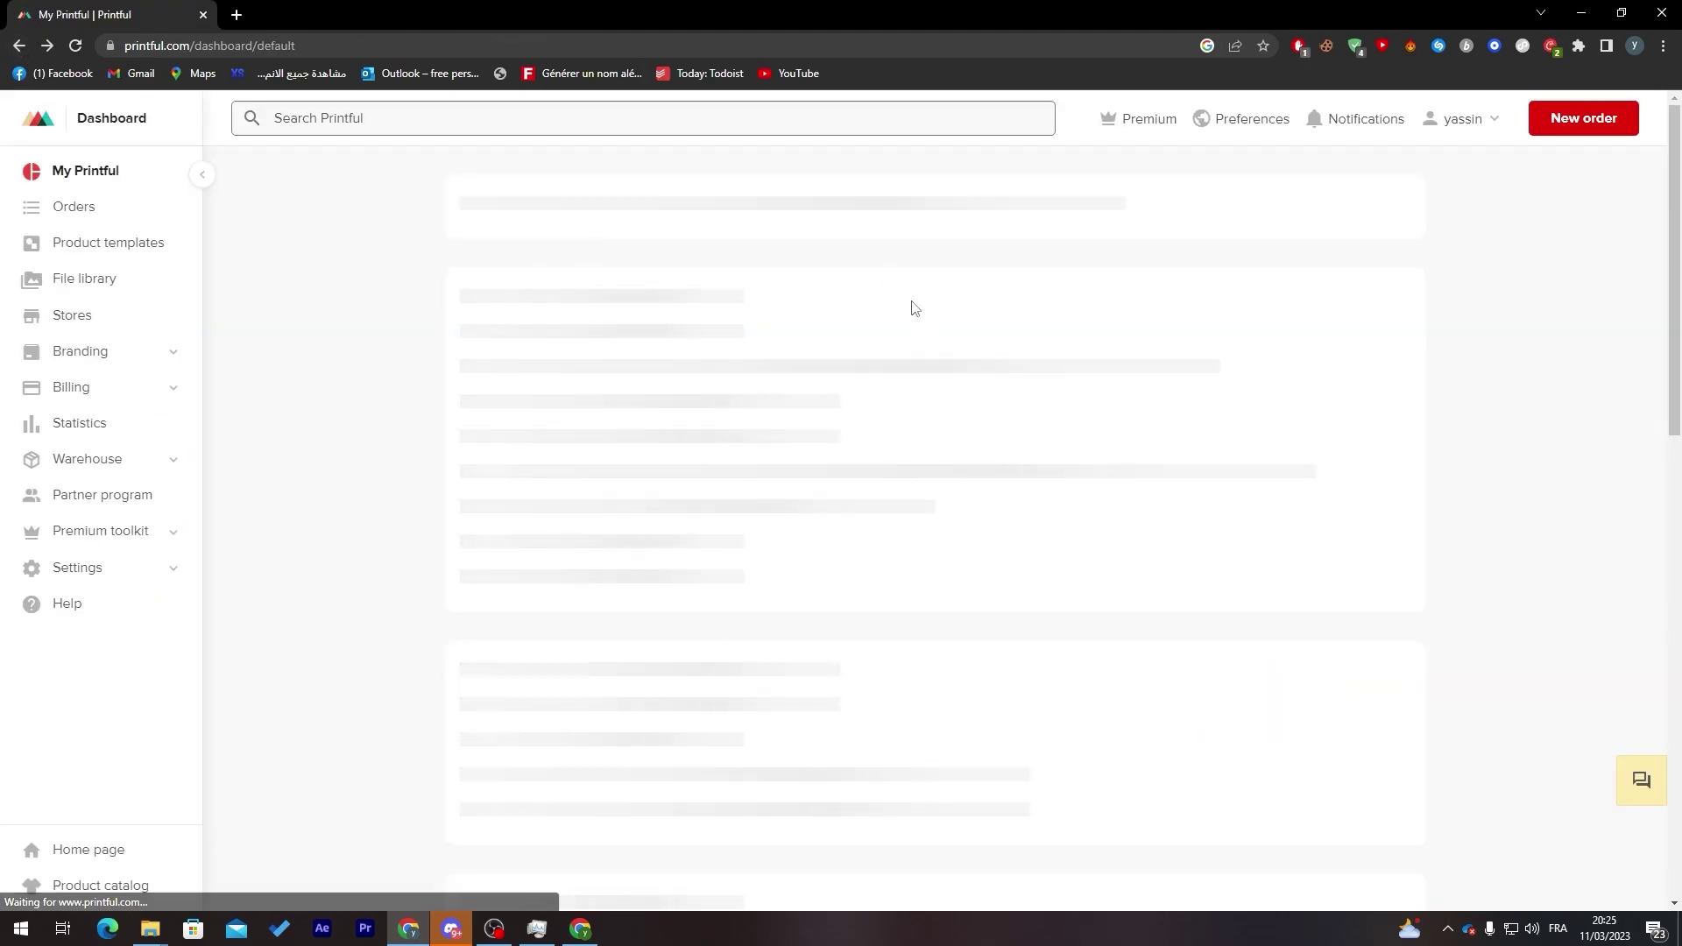
- Start a new template via Men's clothing > Jackets & vests with the All-Over Print Men's Windbreaker
{"action": "left_click", "coordinate": [117, 248]}
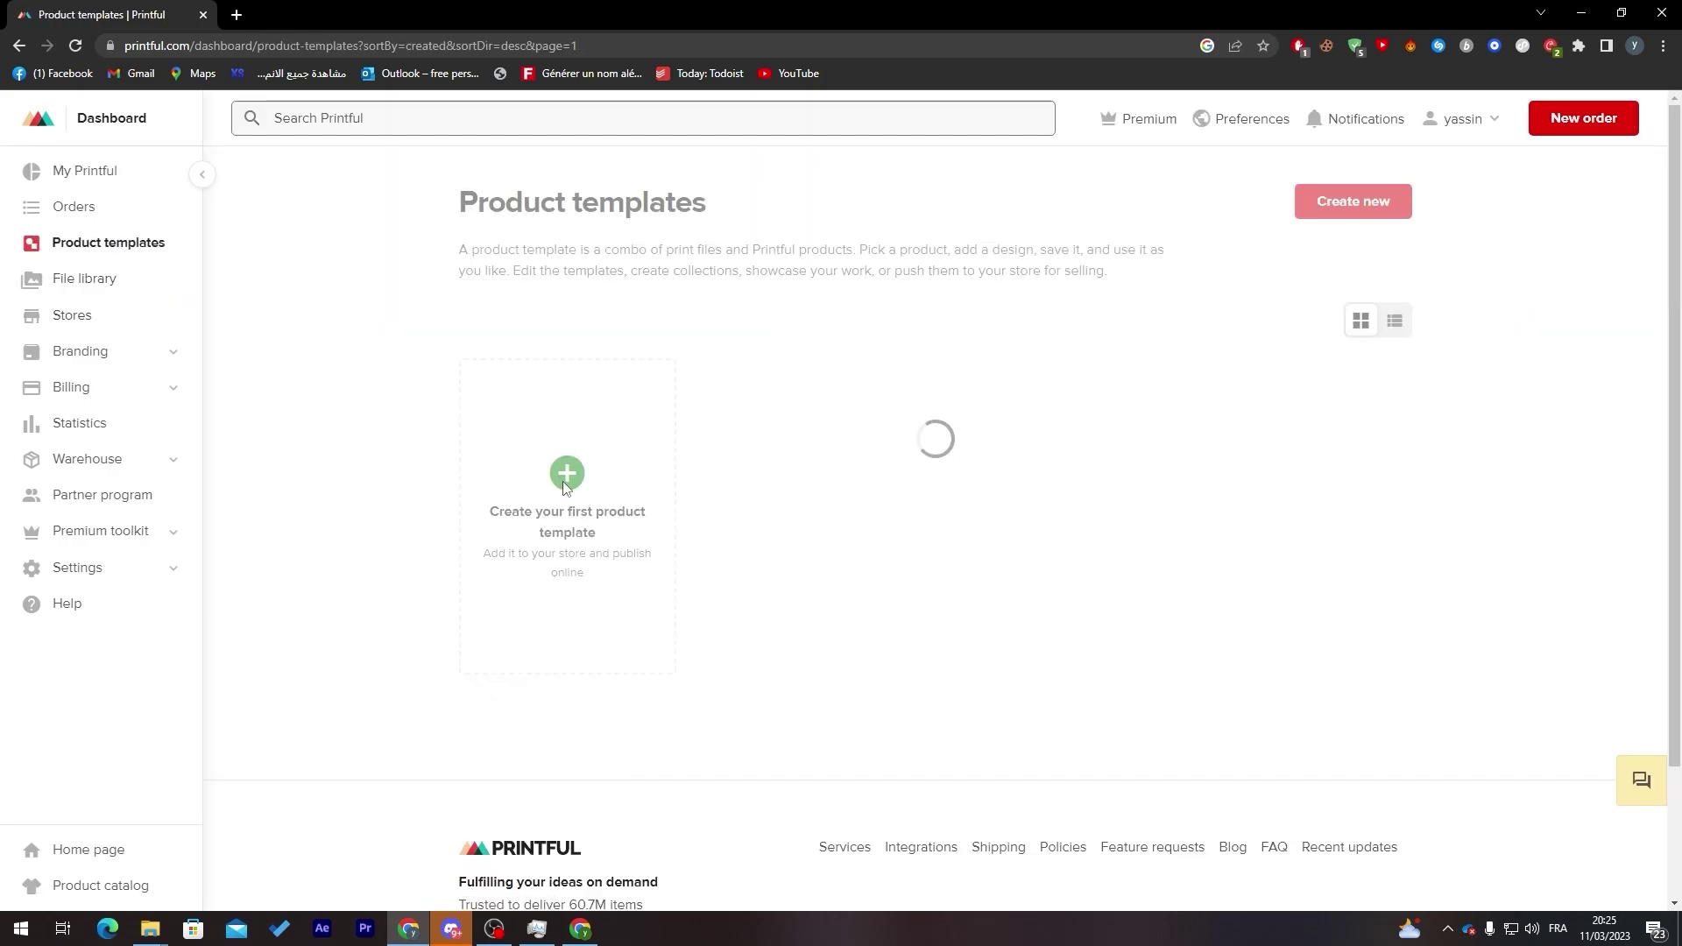
{"action": "left_click", "coordinate": [568, 475]}
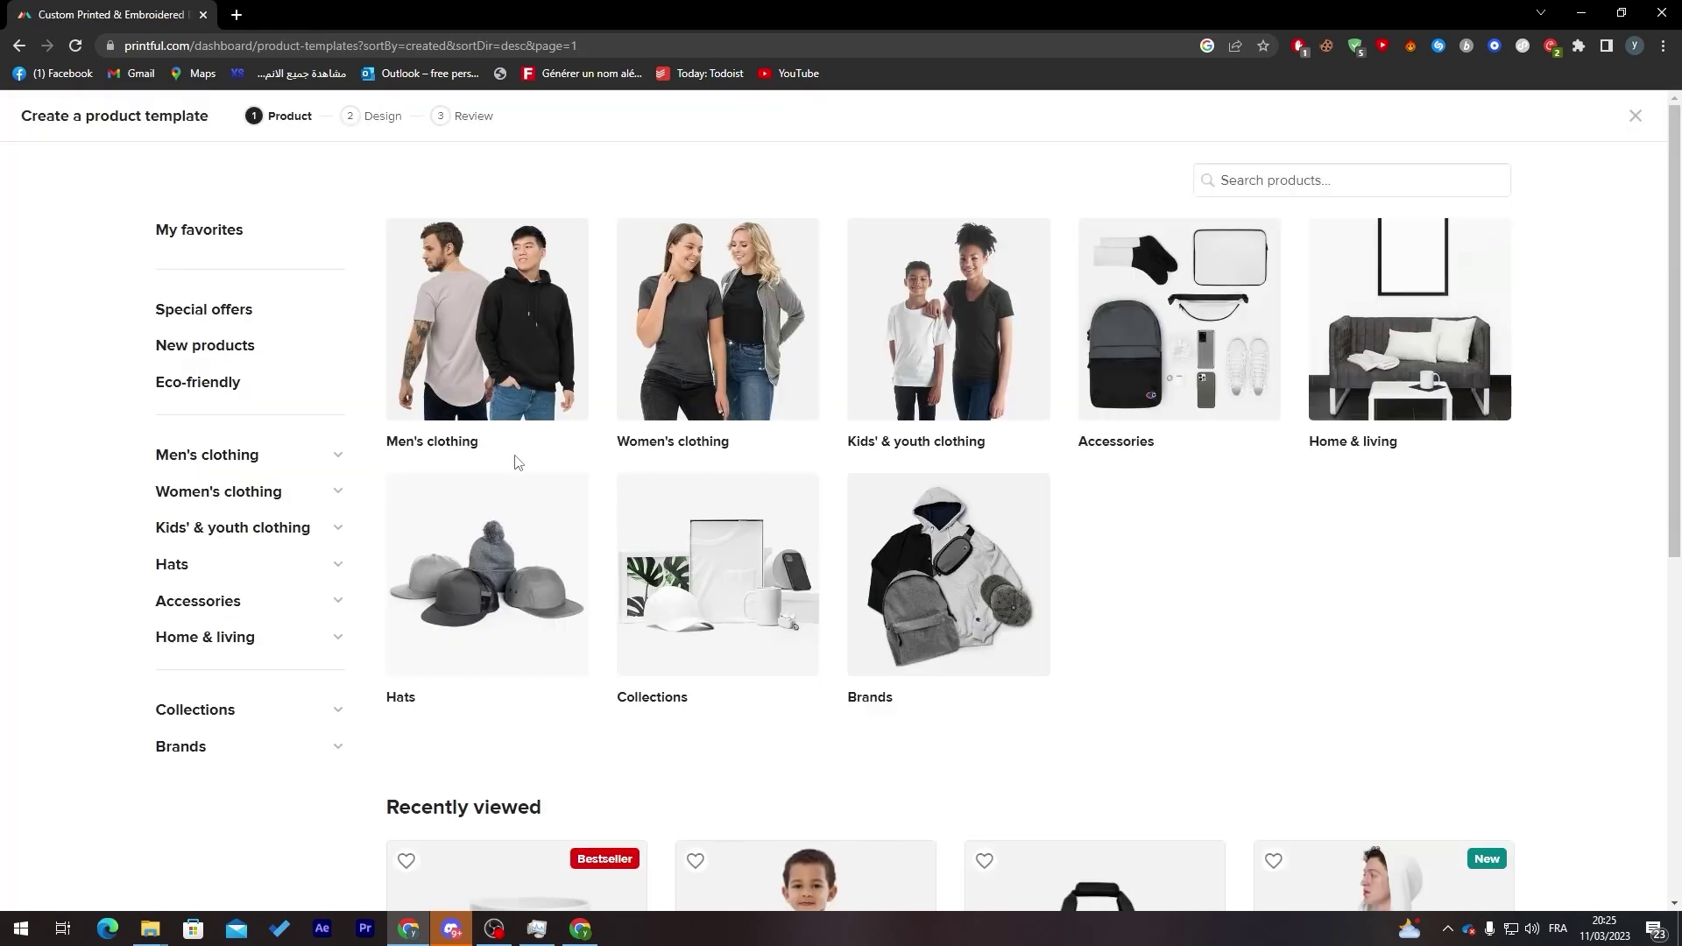
{"action": "left_click", "coordinate": [457, 446]}
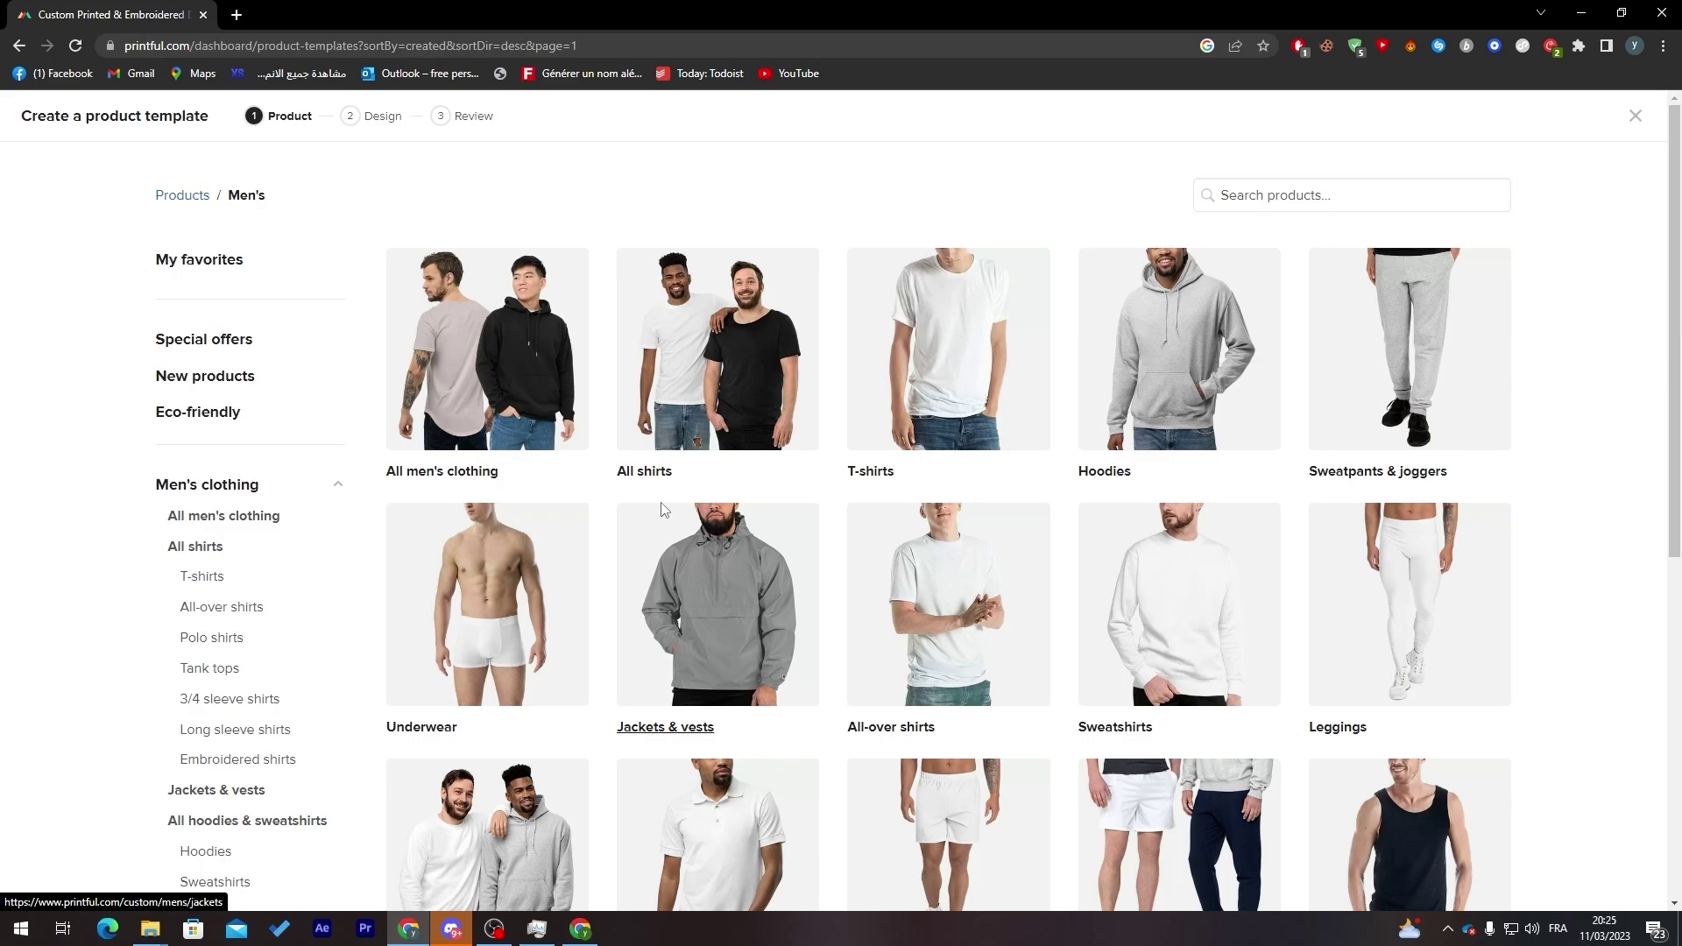
{"action": "left_click", "coordinate": [734, 646]}
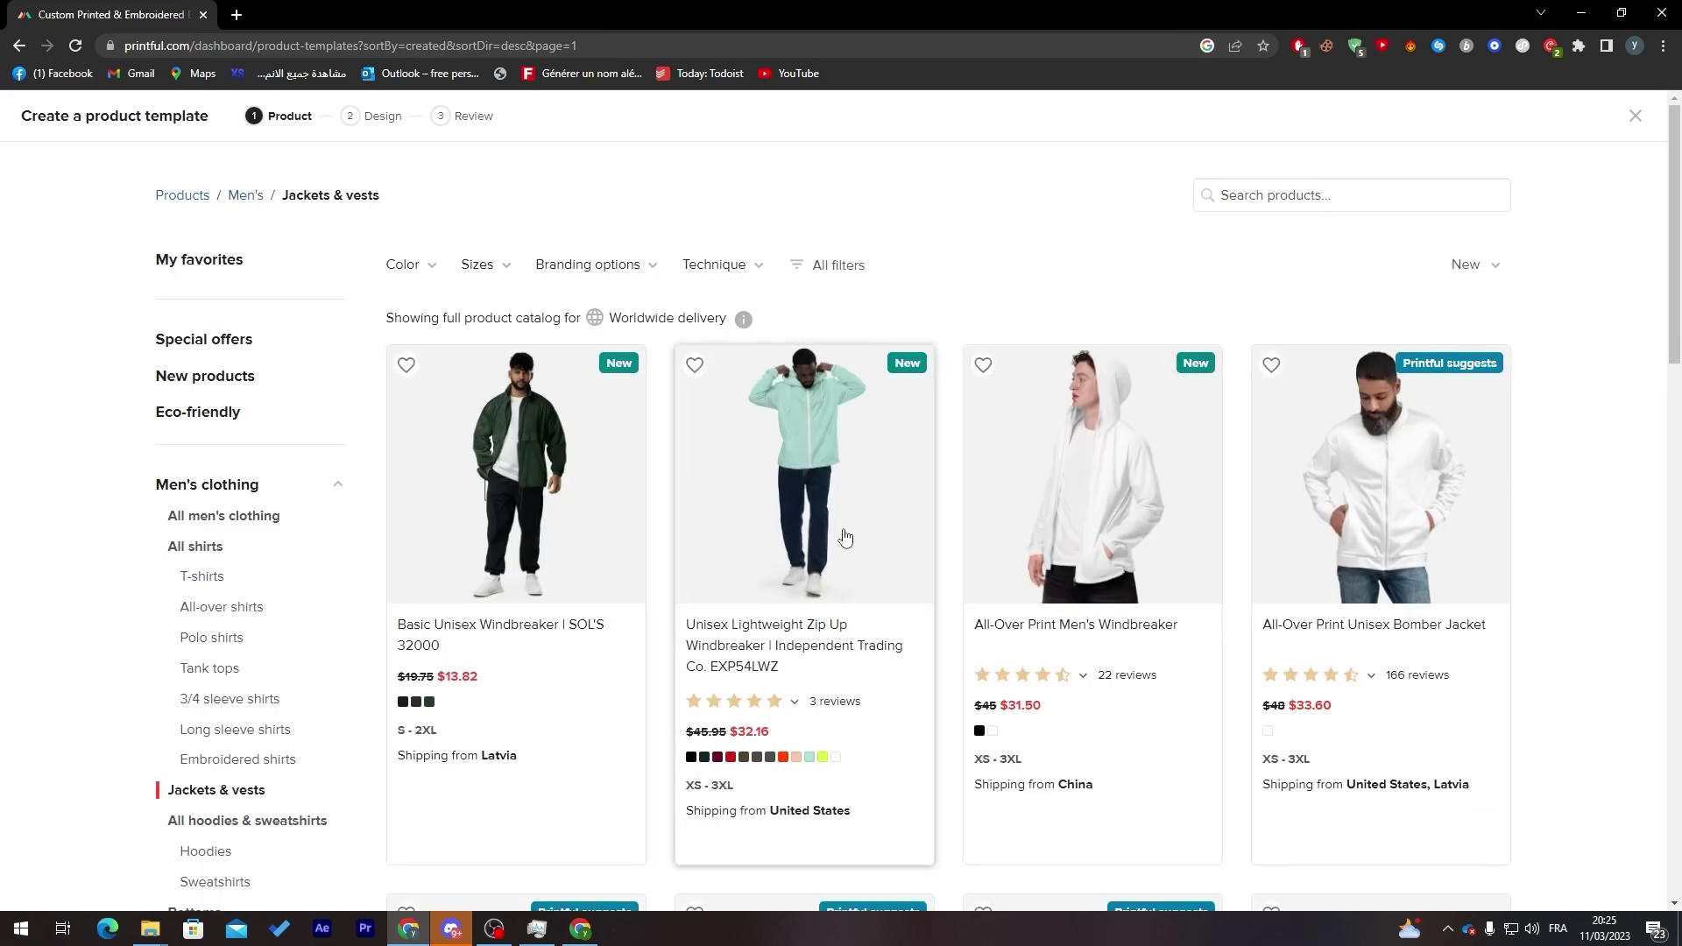
{"action": "left_click", "coordinate": [1167, 497]}
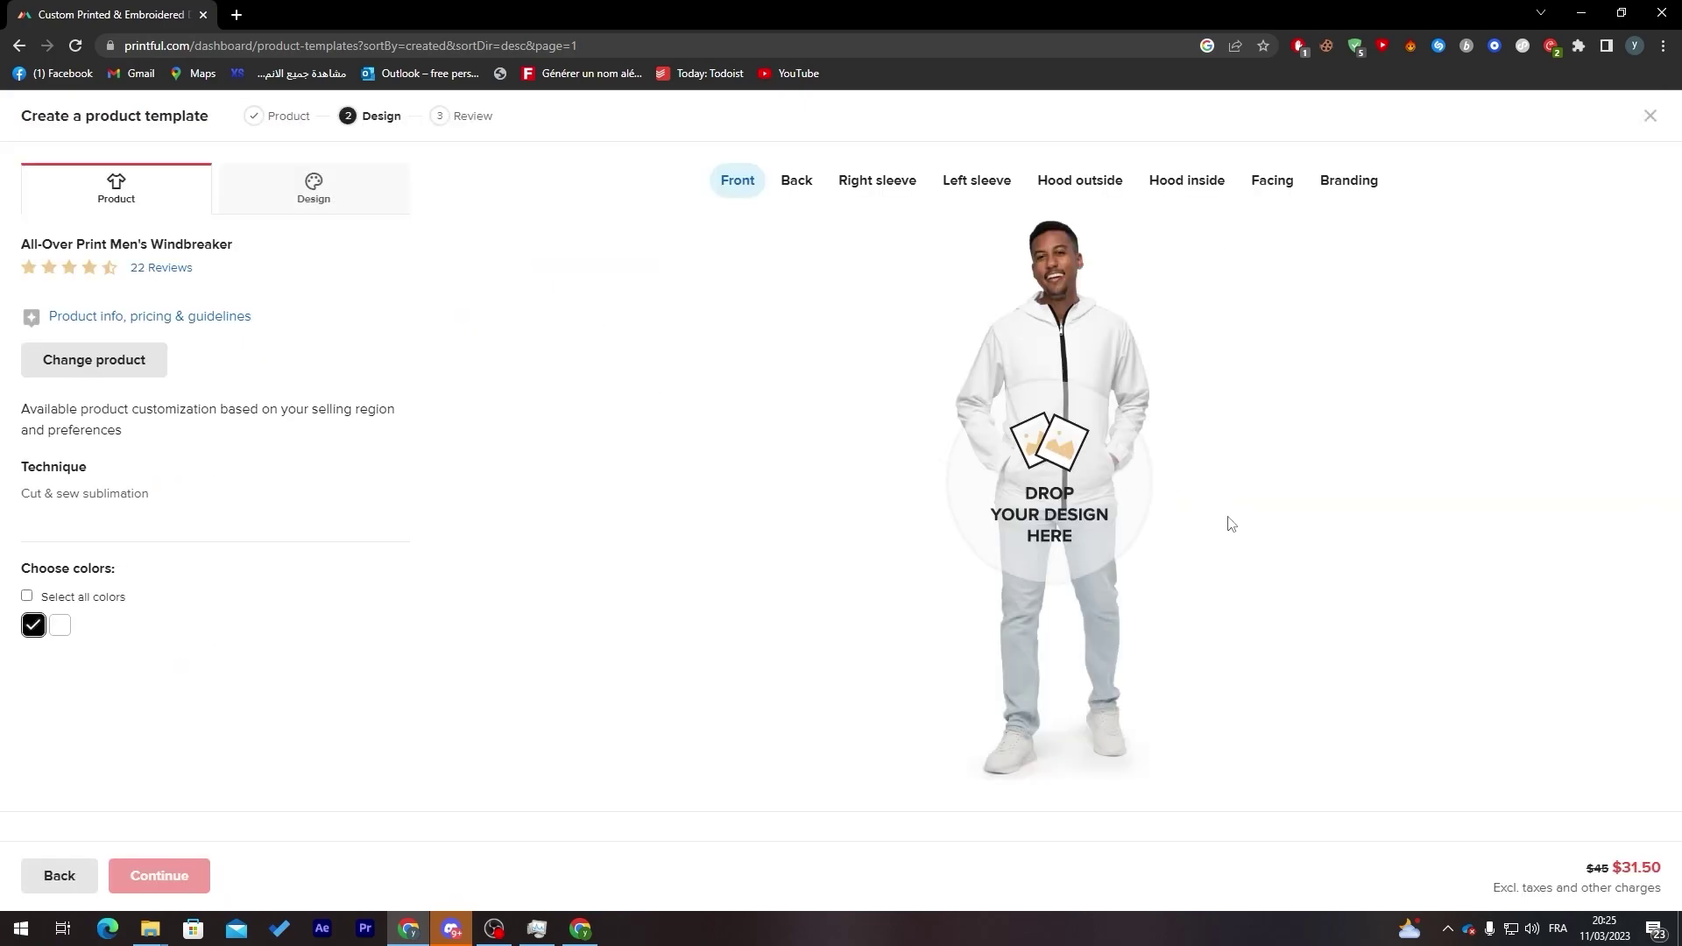
- Apply the library artwork to the windbreaker front, scale it down and reposition it
{"action": "left_click", "coordinate": [1128, 522]}
{"action": "left_click", "coordinate": [502, 764]}
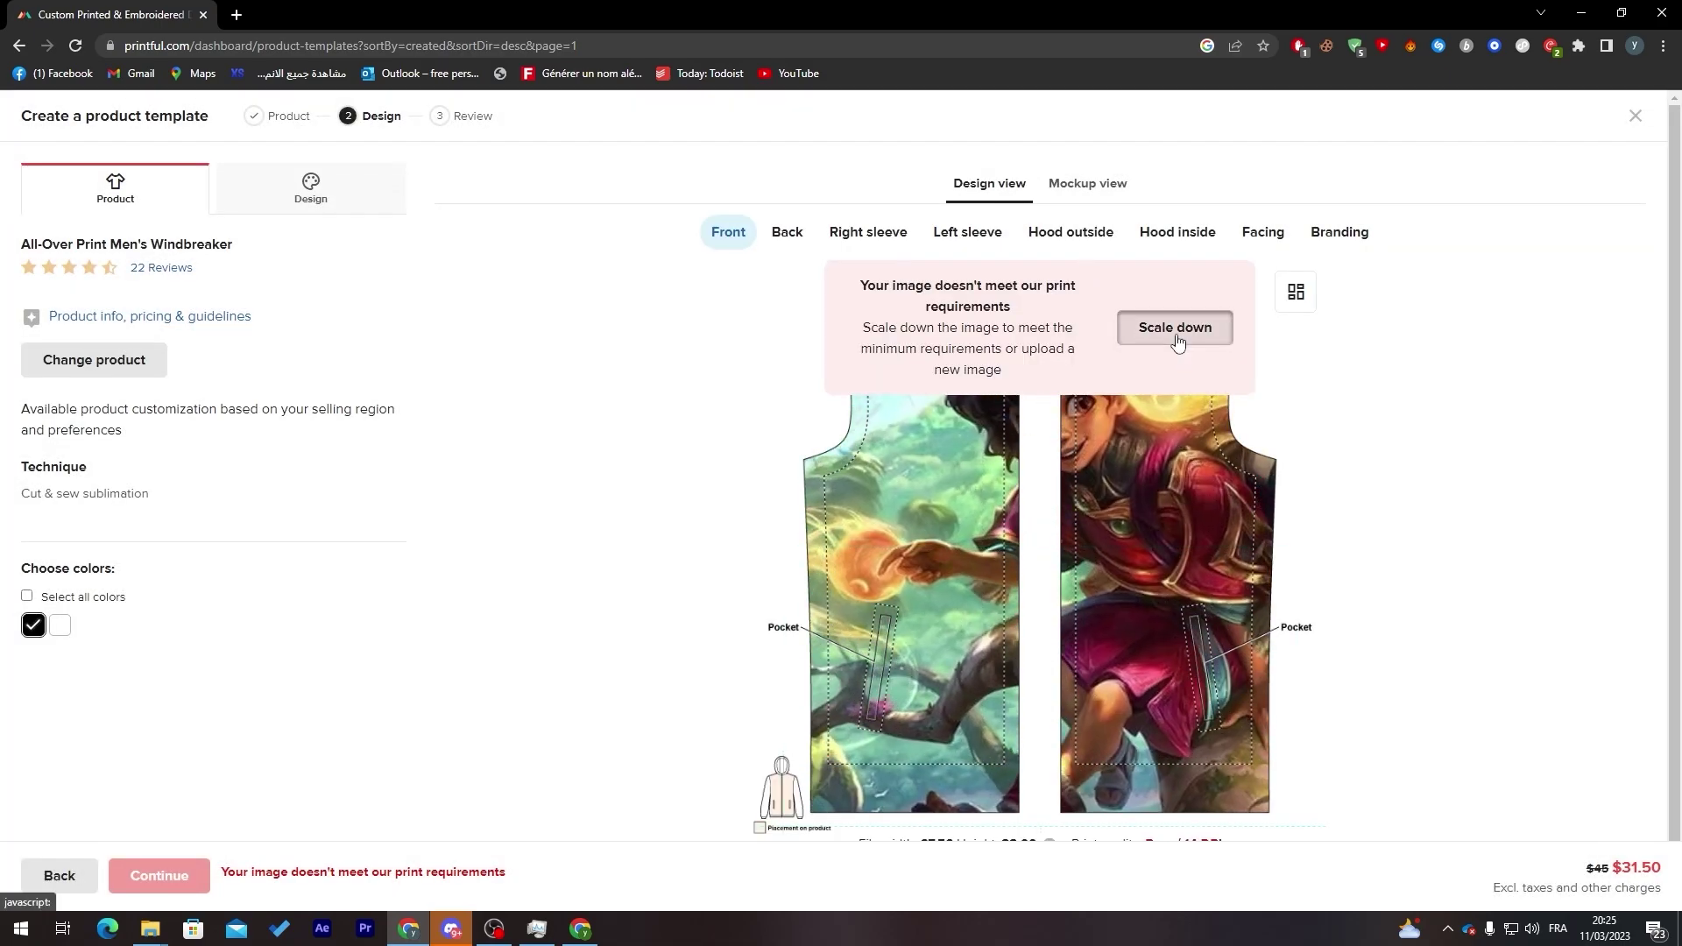
{"action": "left_click", "coordinate": [1174, 328]}
{"action": "left_click_drag", "start_coordinate": [1112, 548], "coordinate": [1094, 562]}
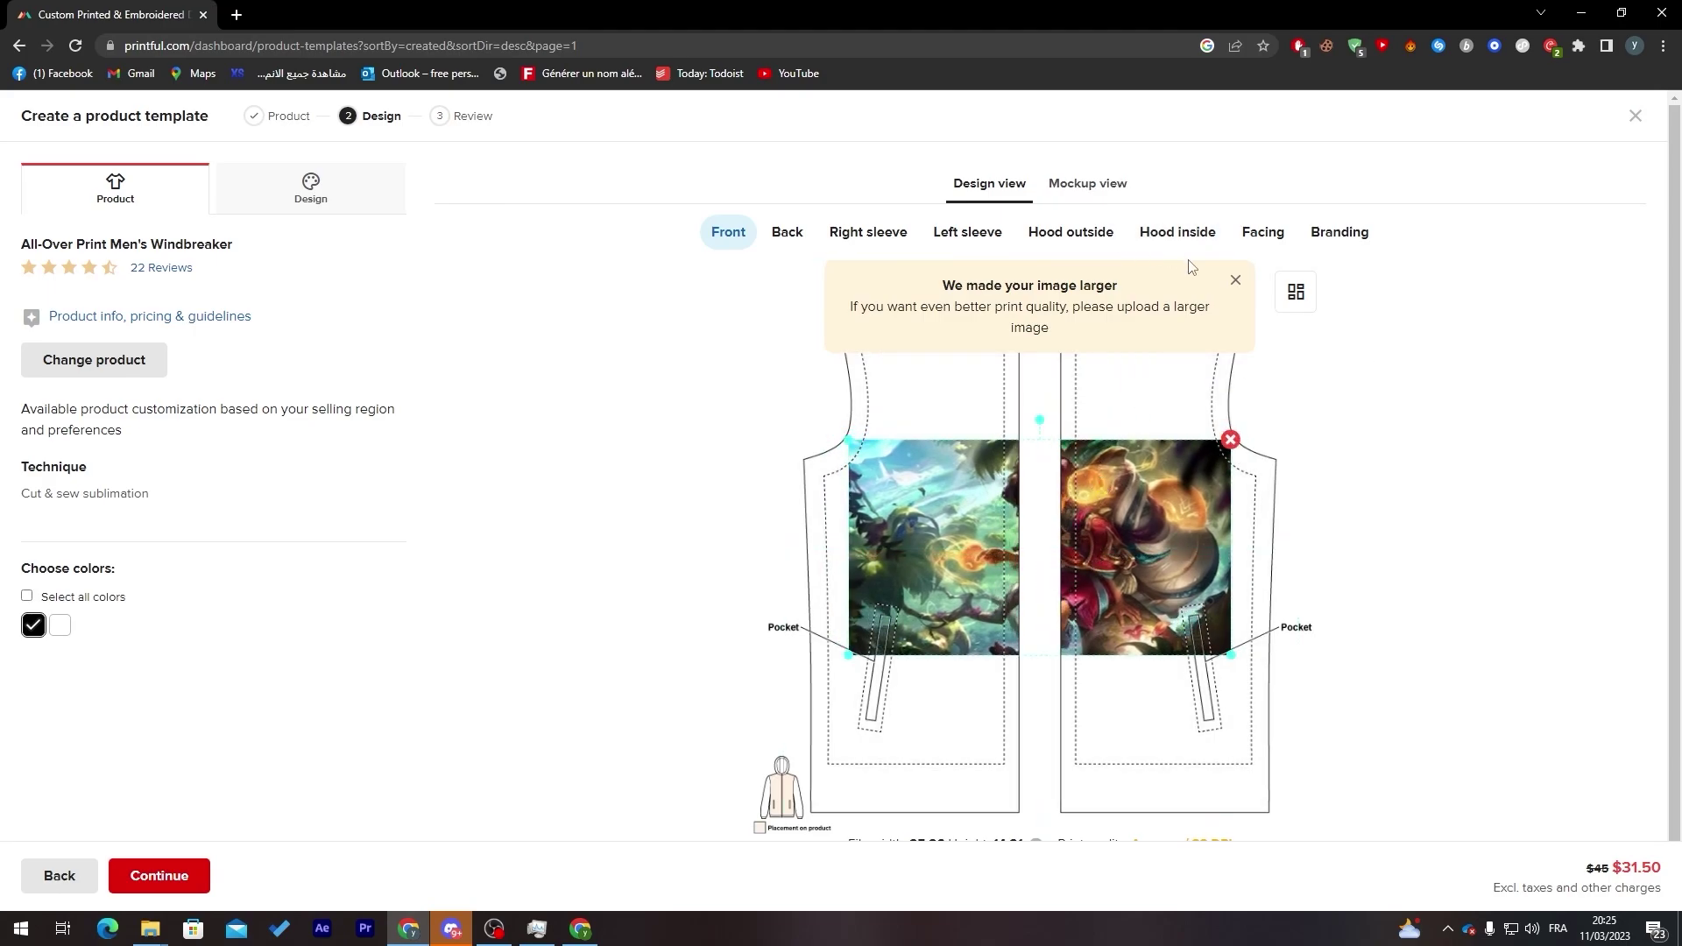
{"action": "left_click", "coordinate": [1233, 282]}
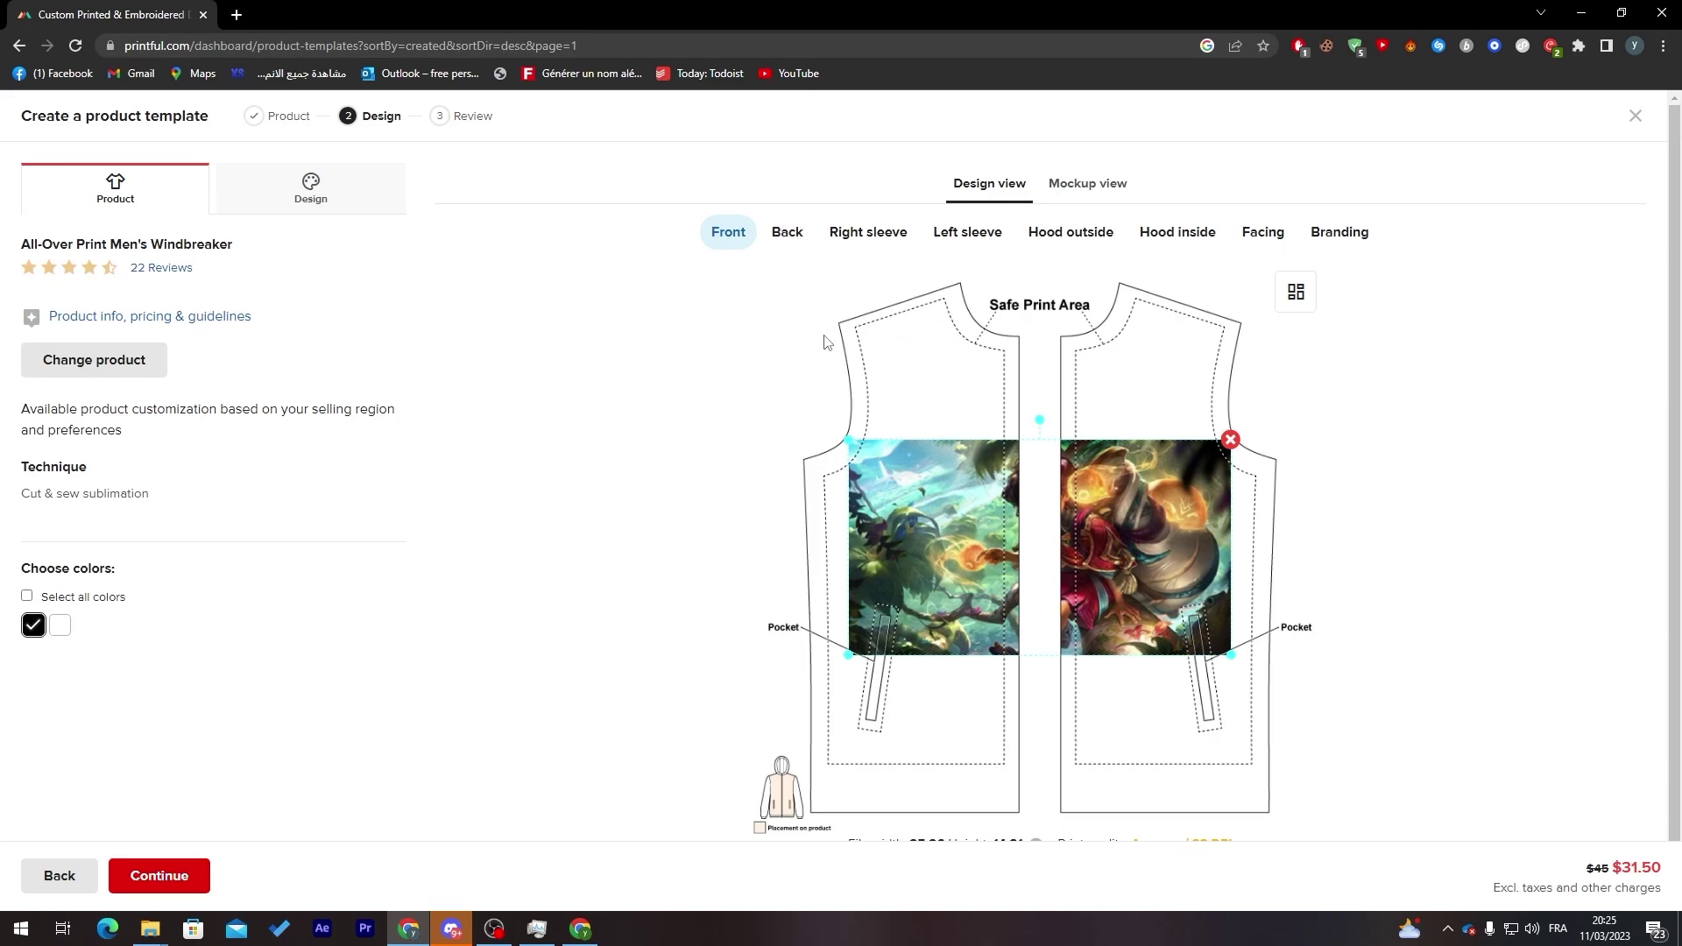
- Check the back, sleeve, hood, facing and branding areas, then return to the front panels
{"action": "left_click", "coordinate": [778, 233]}
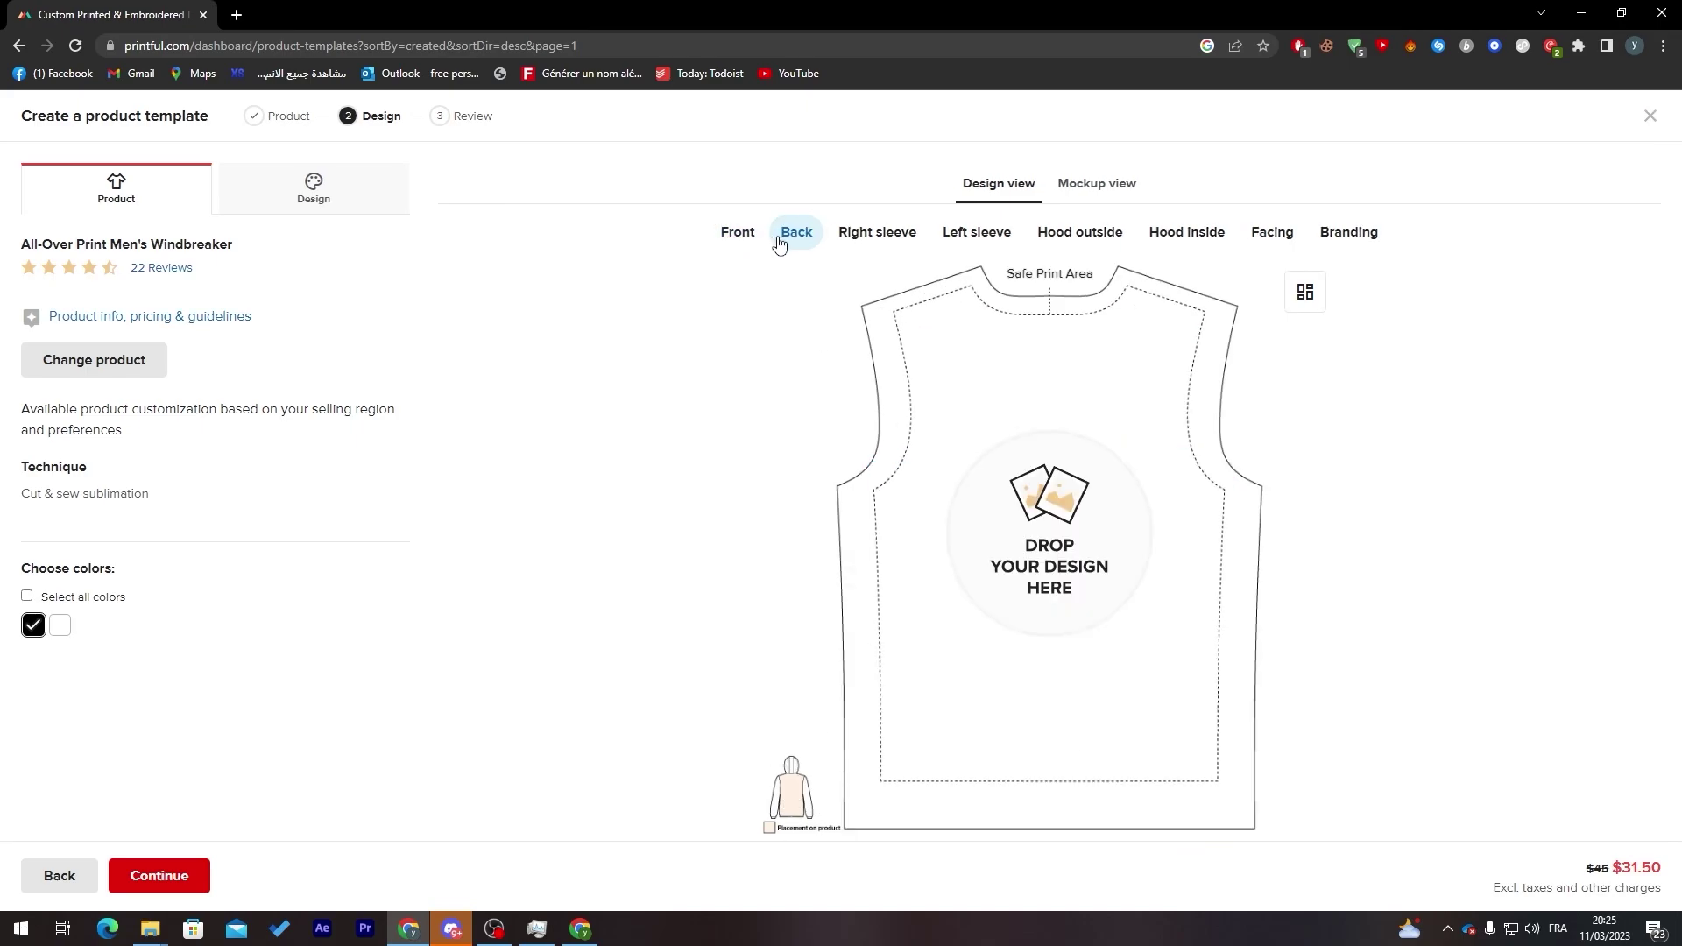
{"action": "left_click", "coordinate": [1005, 498]}
{"action": "left_click", "coordinate": [1260, 147]}
{"action": "left_click", "coordinate": [978, 249]}
{"action": "left_click", "coordinate": [1060, 241]}
{"action": "left_click", "coordinate": [1267, 235]}
{"action": "left_click", "coordinate": [1318, 235]}
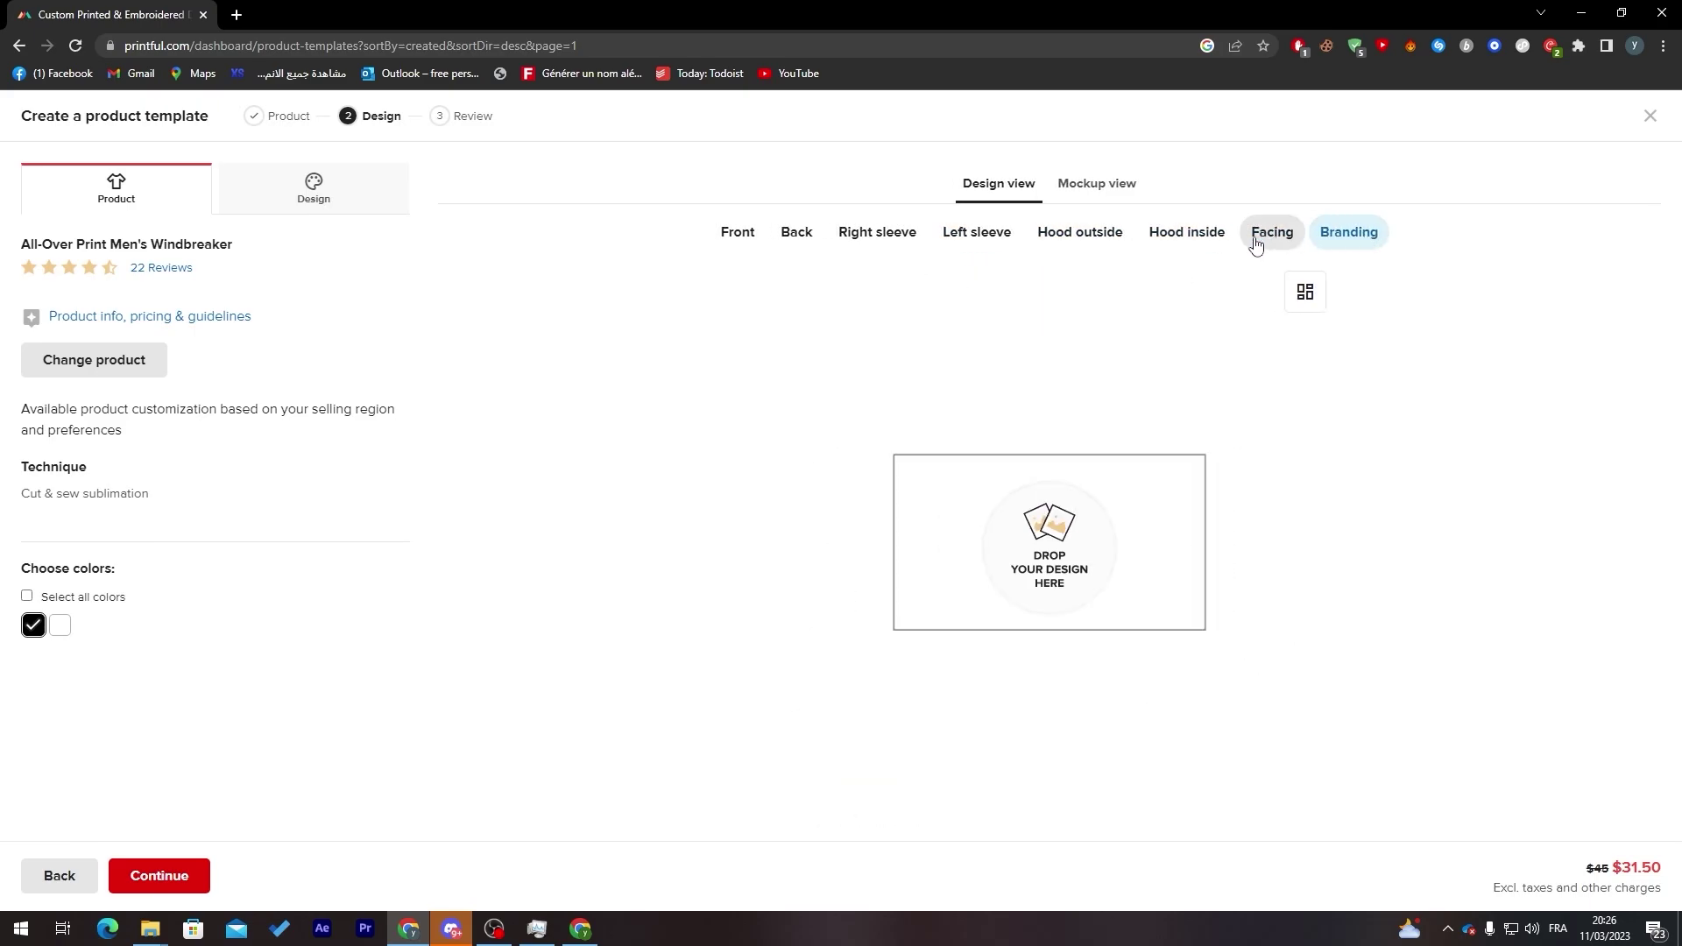
{"action": "left_click", "coordinate": [736, 239]}
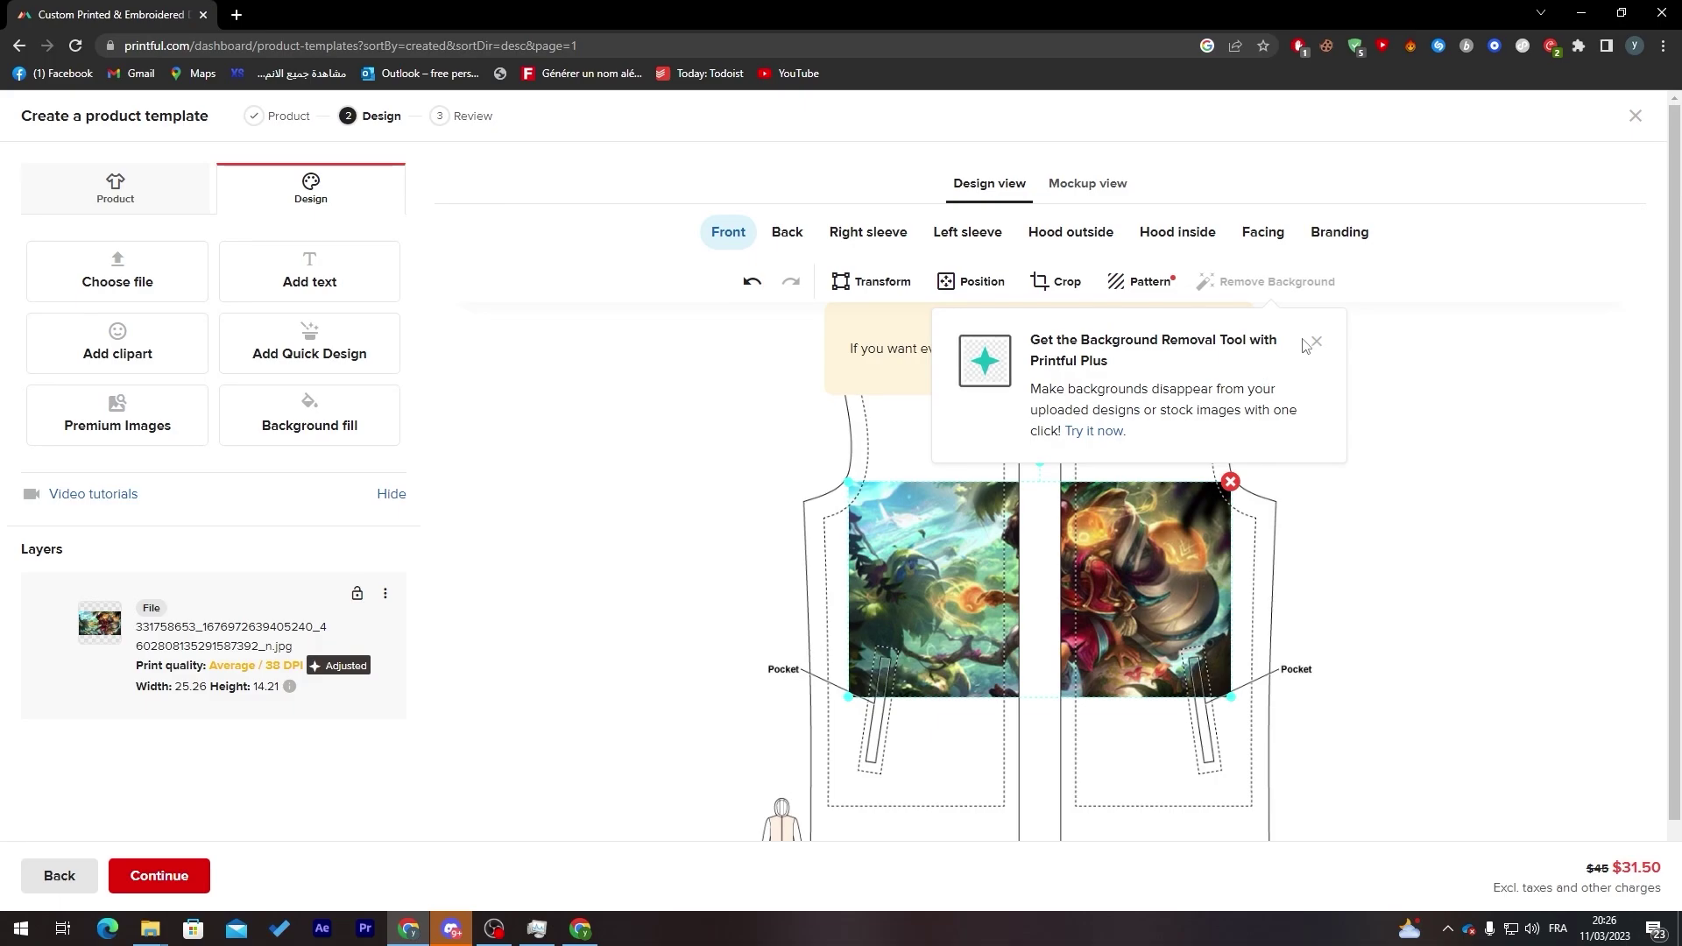
{"action": "left_click", "coordinate": [1307, 345]}
- Preview the three windbreaker mockups: standing man, open hoodie and man holding his hood
{"action": "left_click", "coordinate": [1090, 185]}
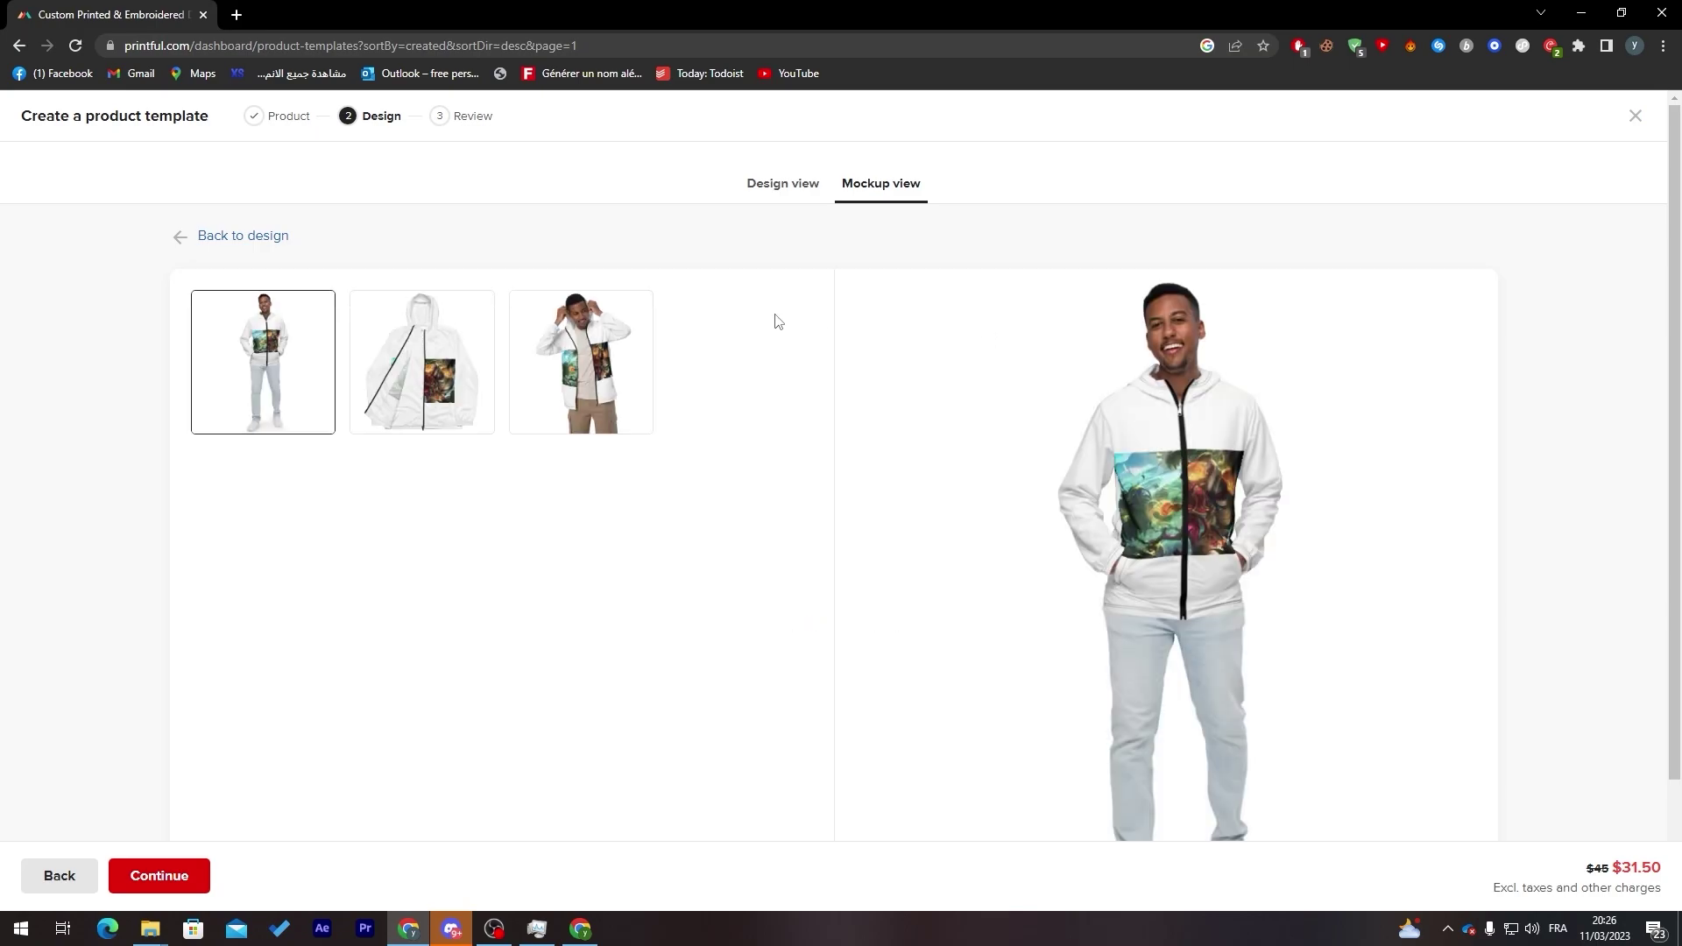
{"action": "left_click", "coordinate": [414, 379]}
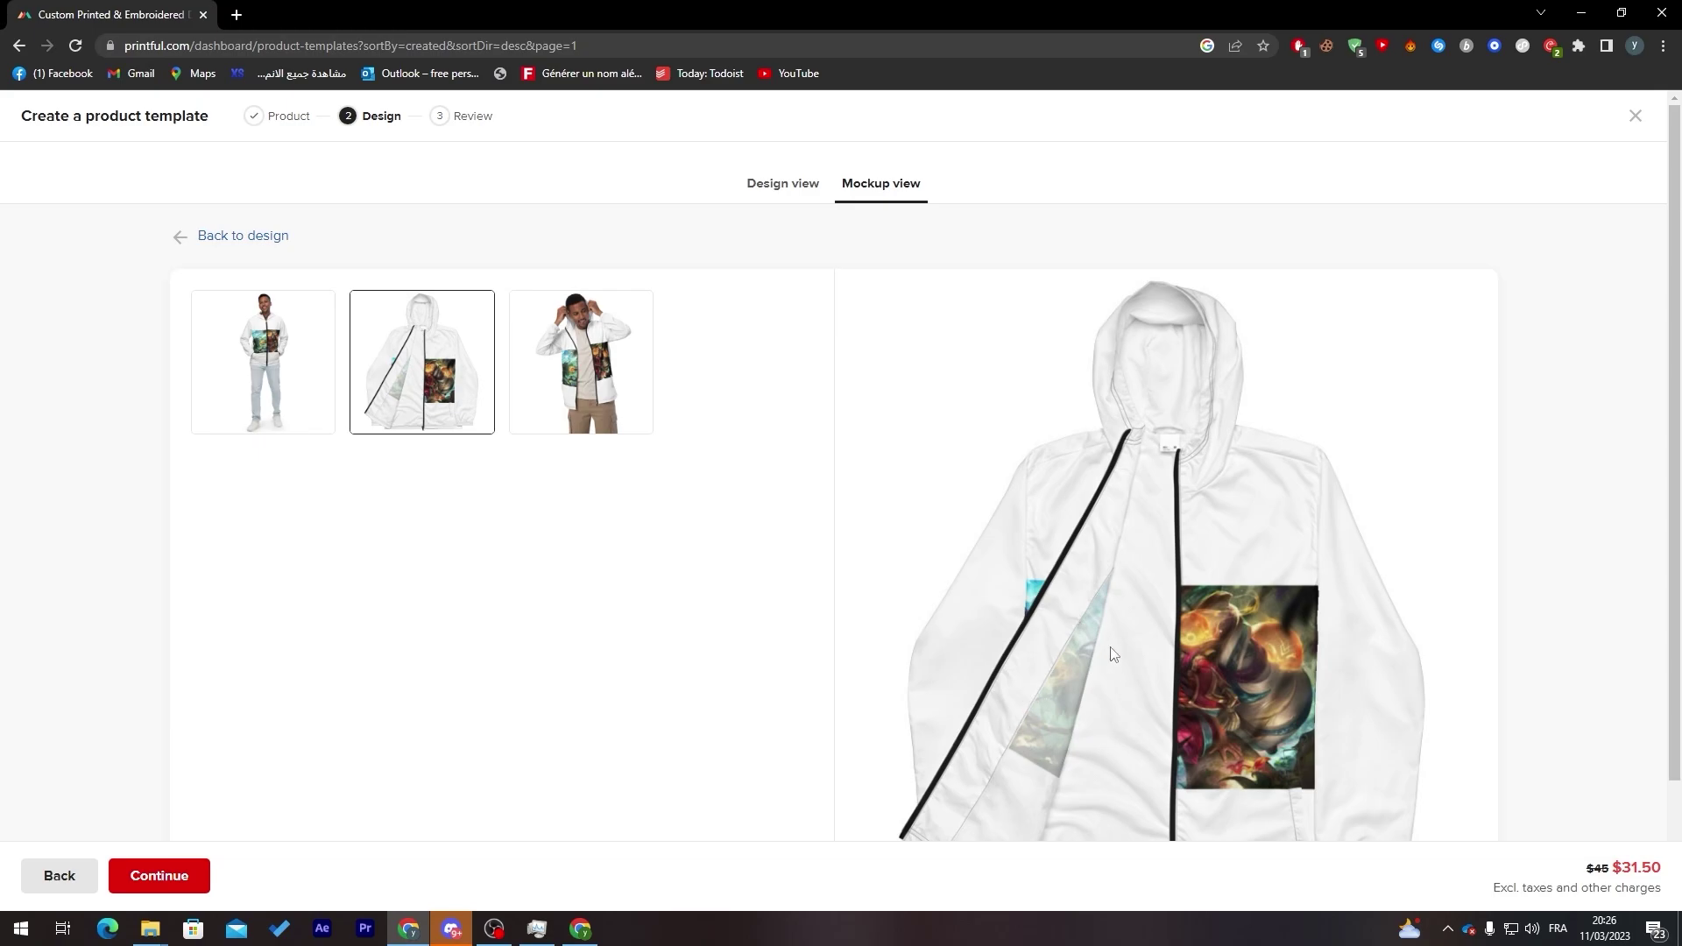
{"action": "left_click", "coordinate": [612, 429]}
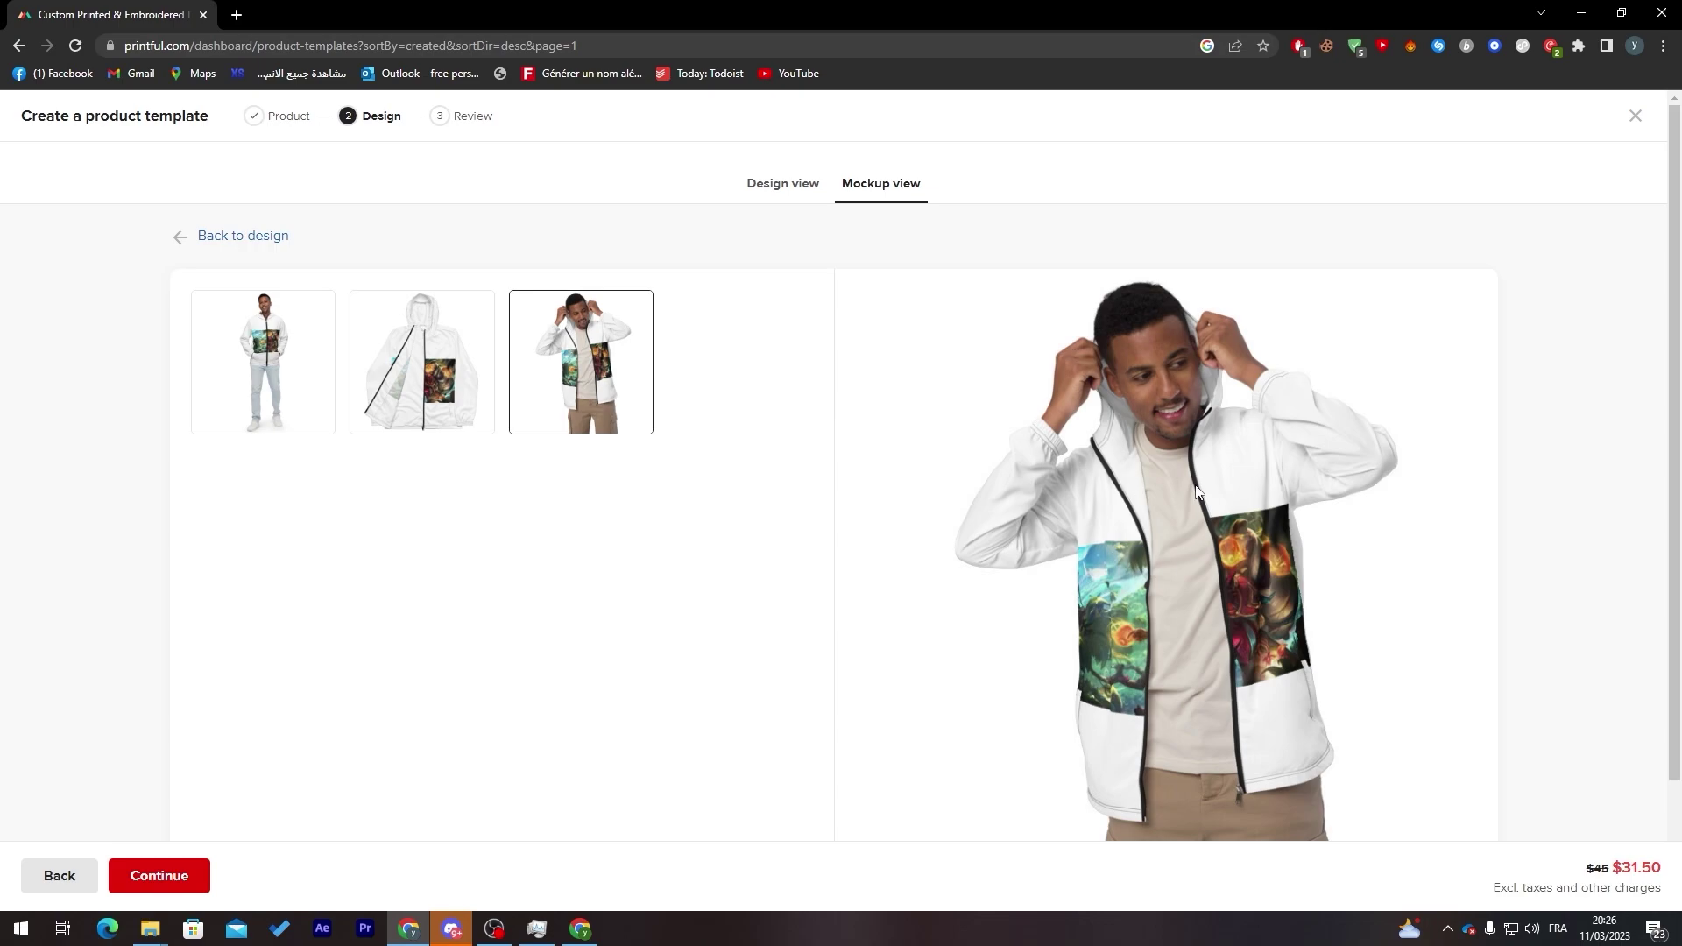
{"action": "left_click", "coordinate": [197, 365]}
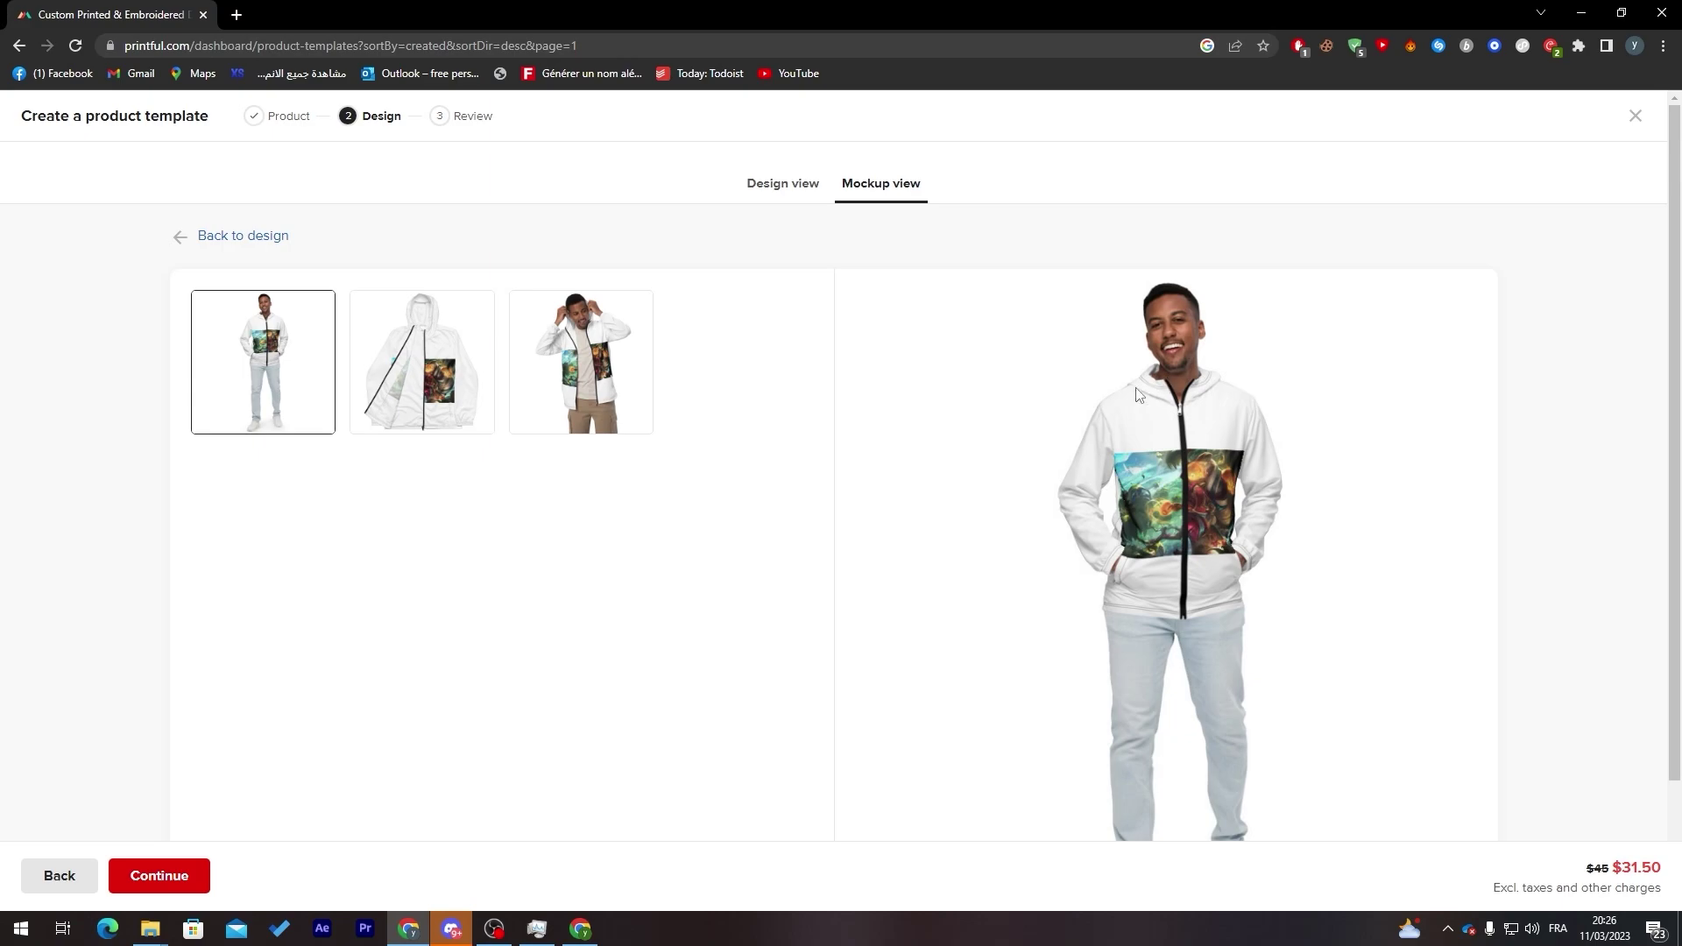
- Start saving the front mockup image with Save image as, then cancel
{"action": "left_click_drag", "start_coordinate": [1678, 317], "coordinate": [990, 361]}
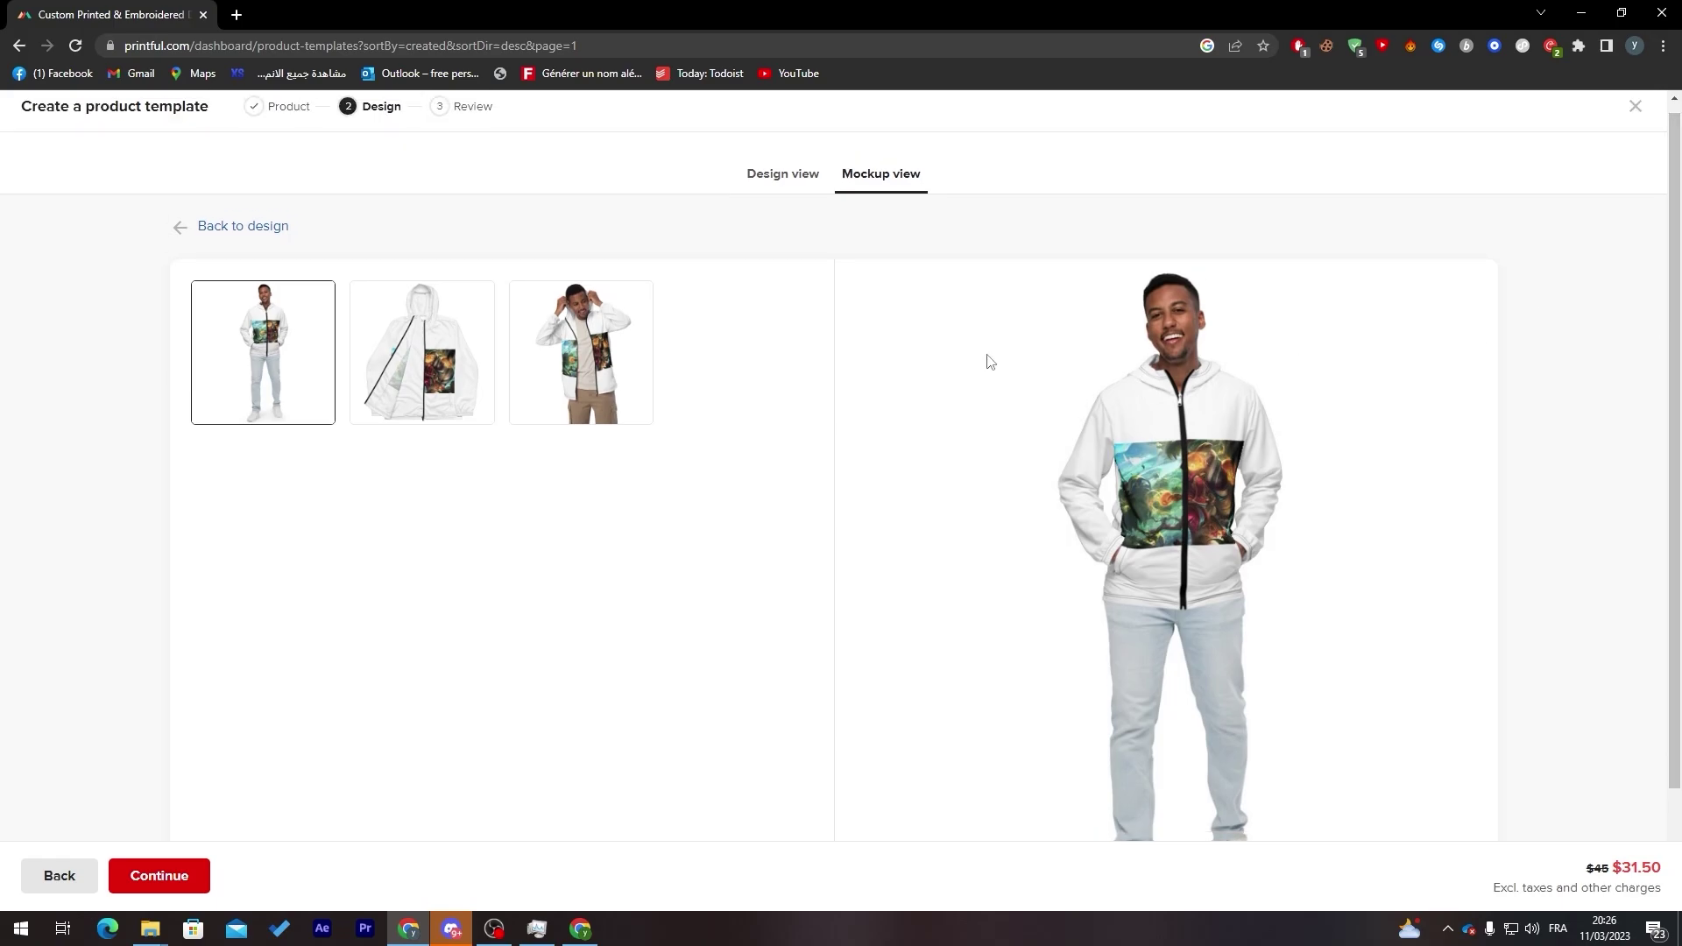
{"action": "right_click", "coordinate": [1105, 421]}
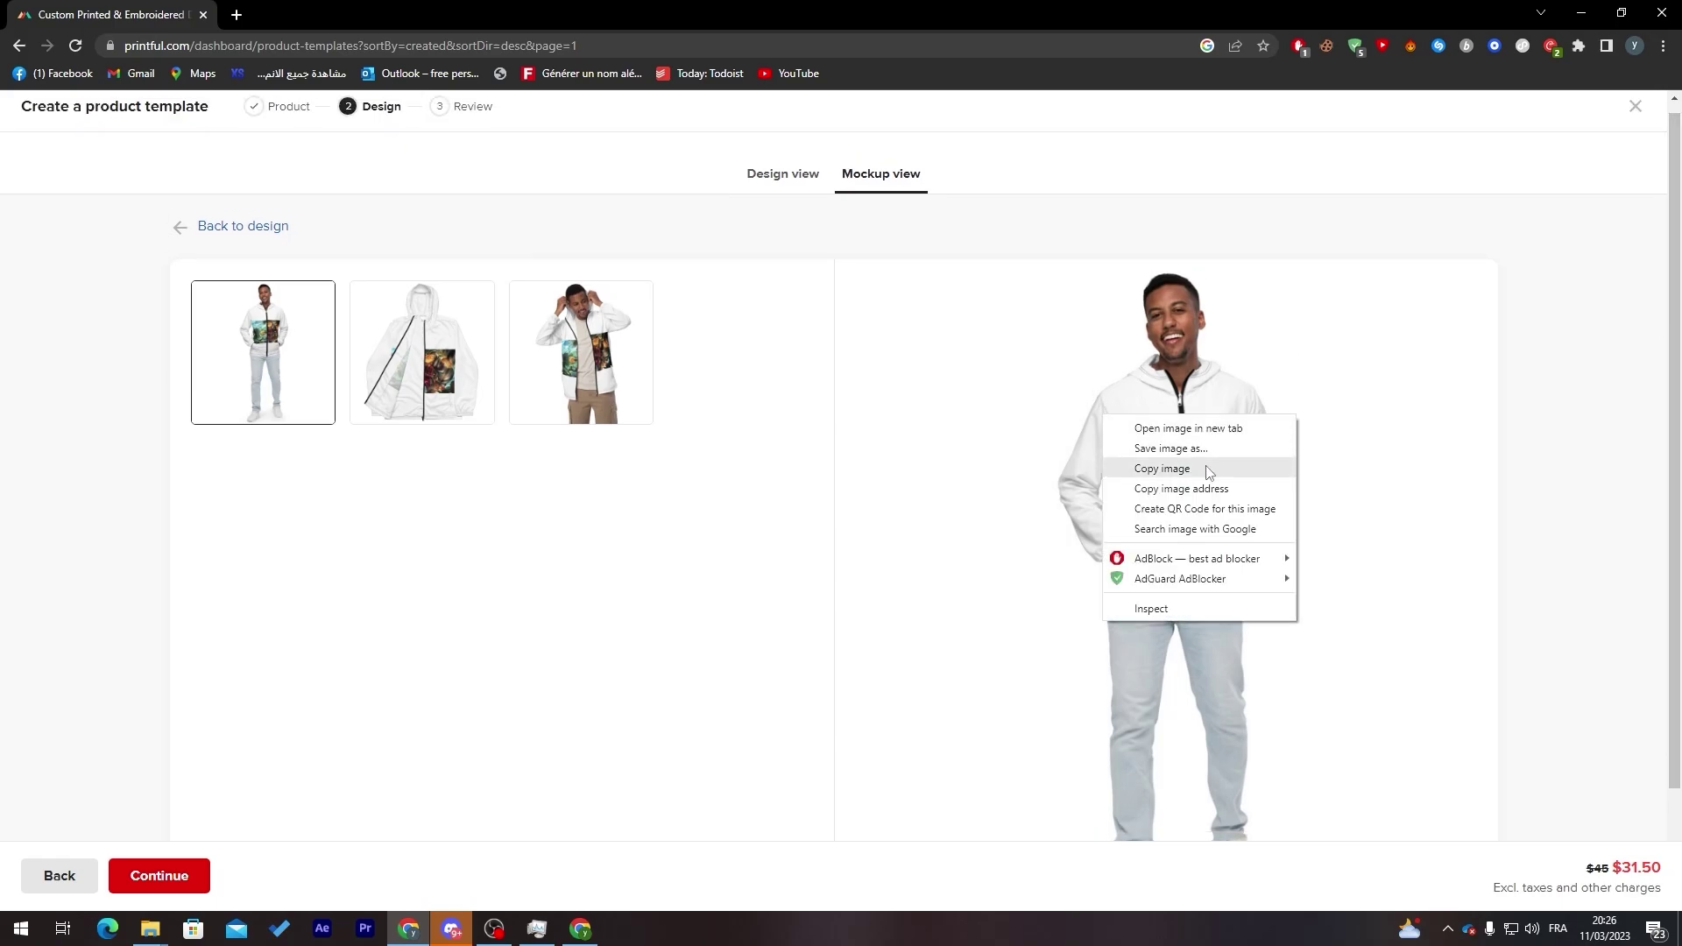
{"action": "left_click", "coordinate": [1170, 447]}
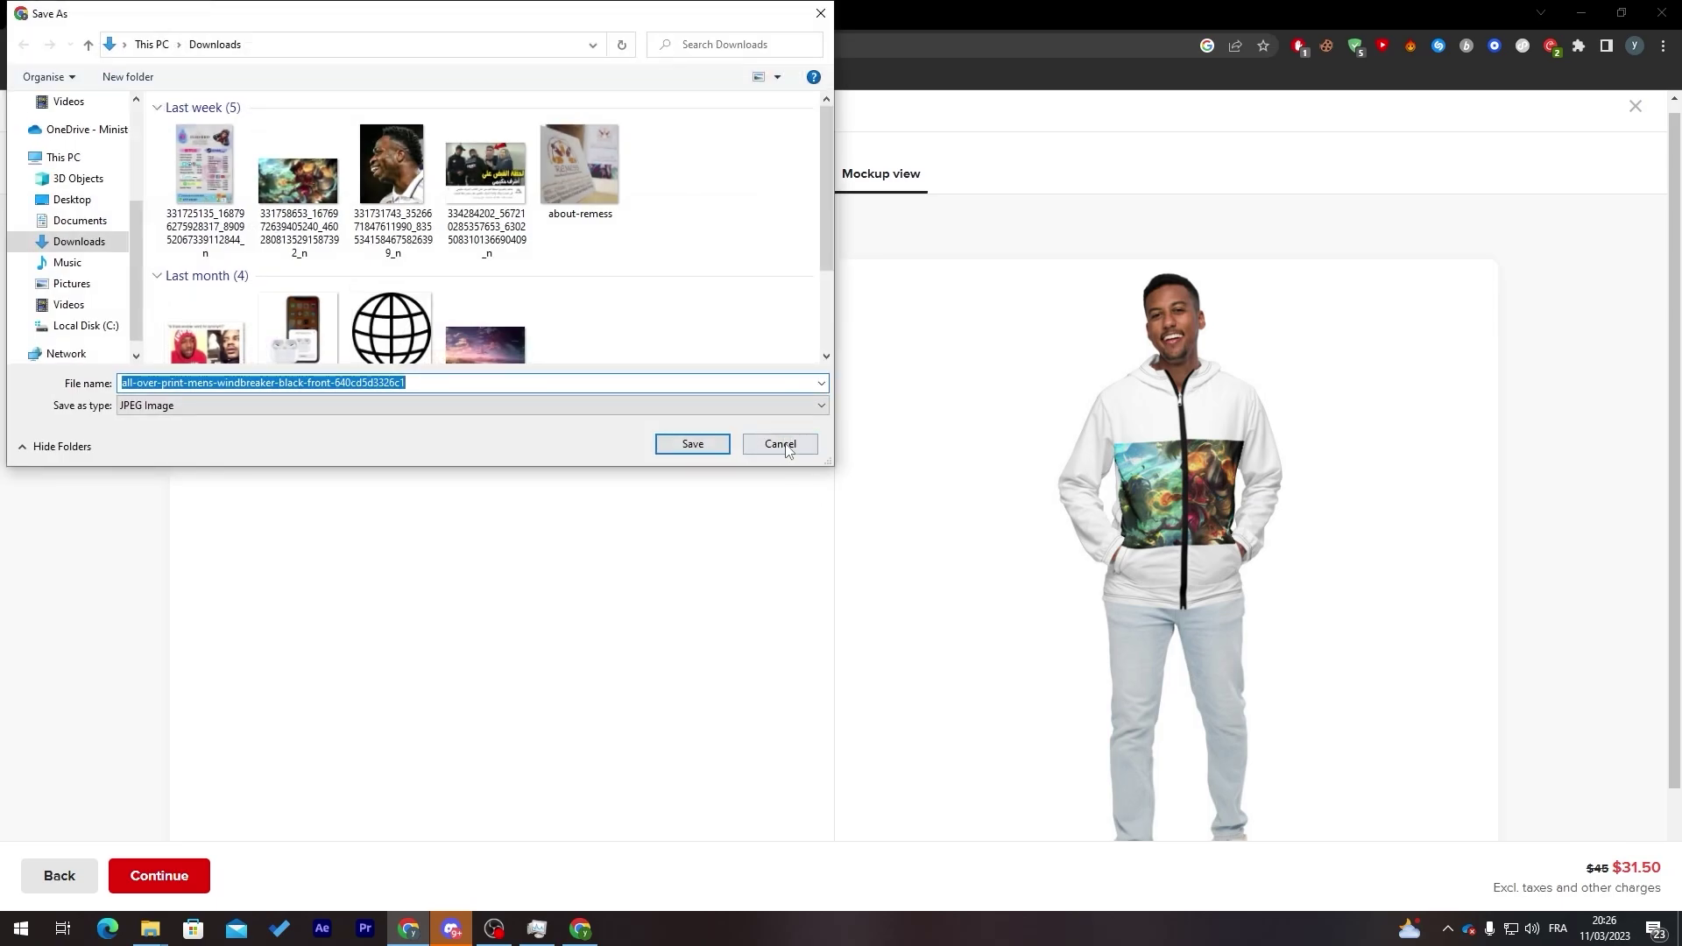
{"action": "left_click", "coordinate": [780, 444]}
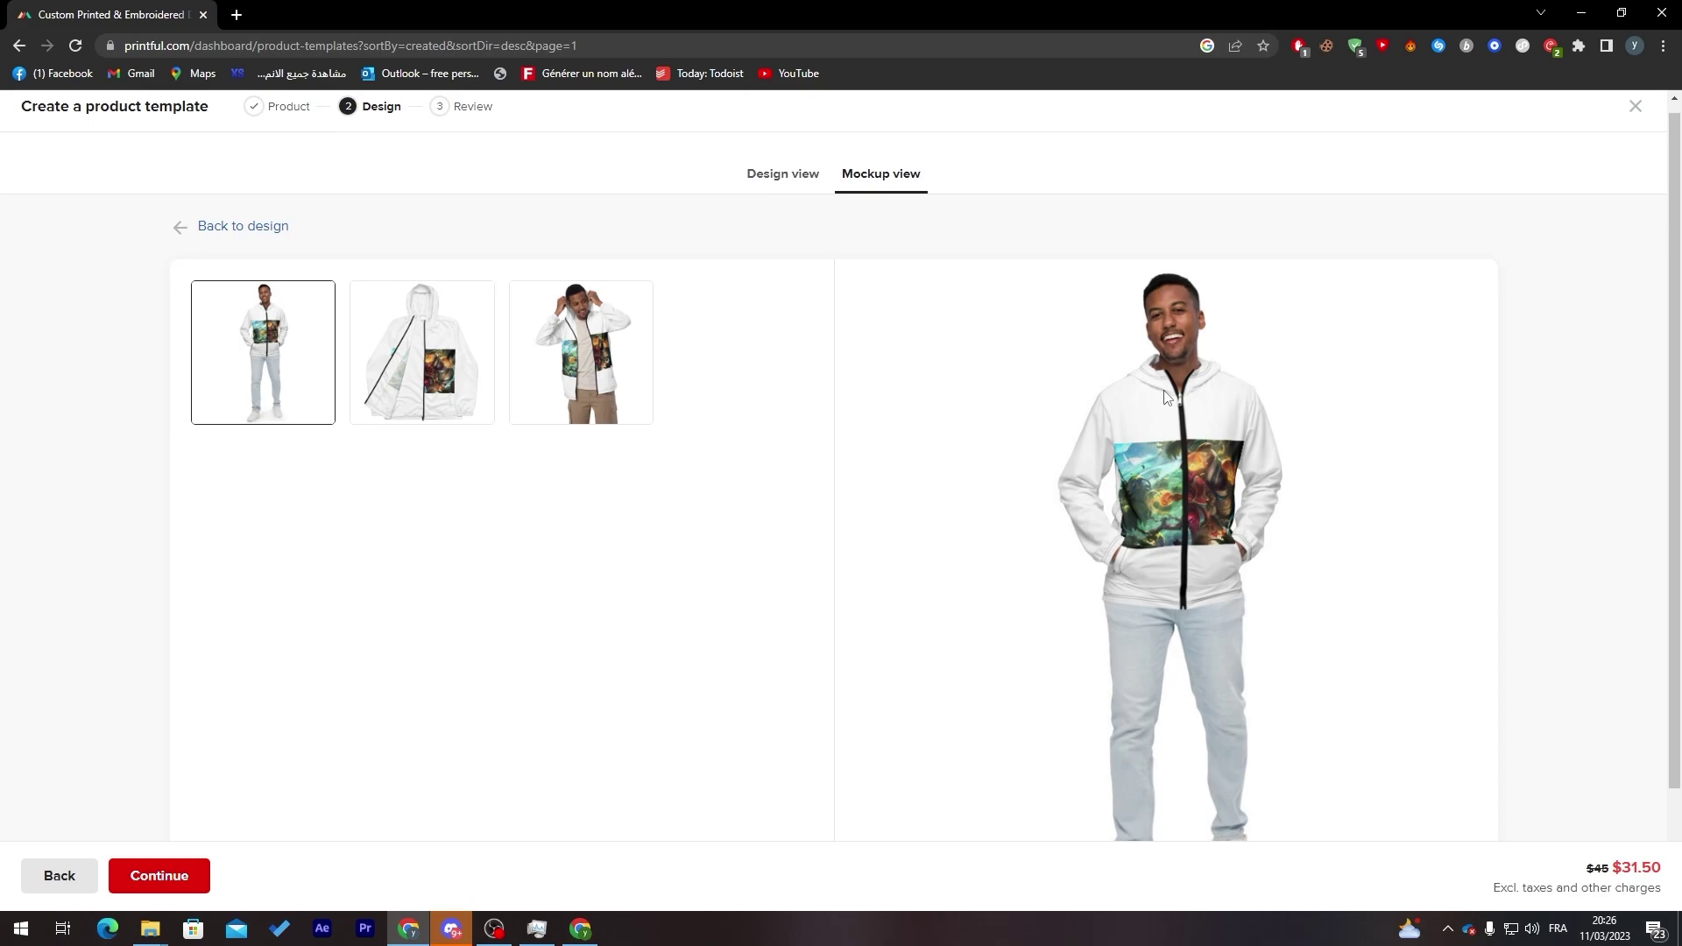
- Go back to the catalog, open the Unisex Denim Jacket and apply the artwork to its chest
{"action": "left_click", "coordinate": [54, 877]}
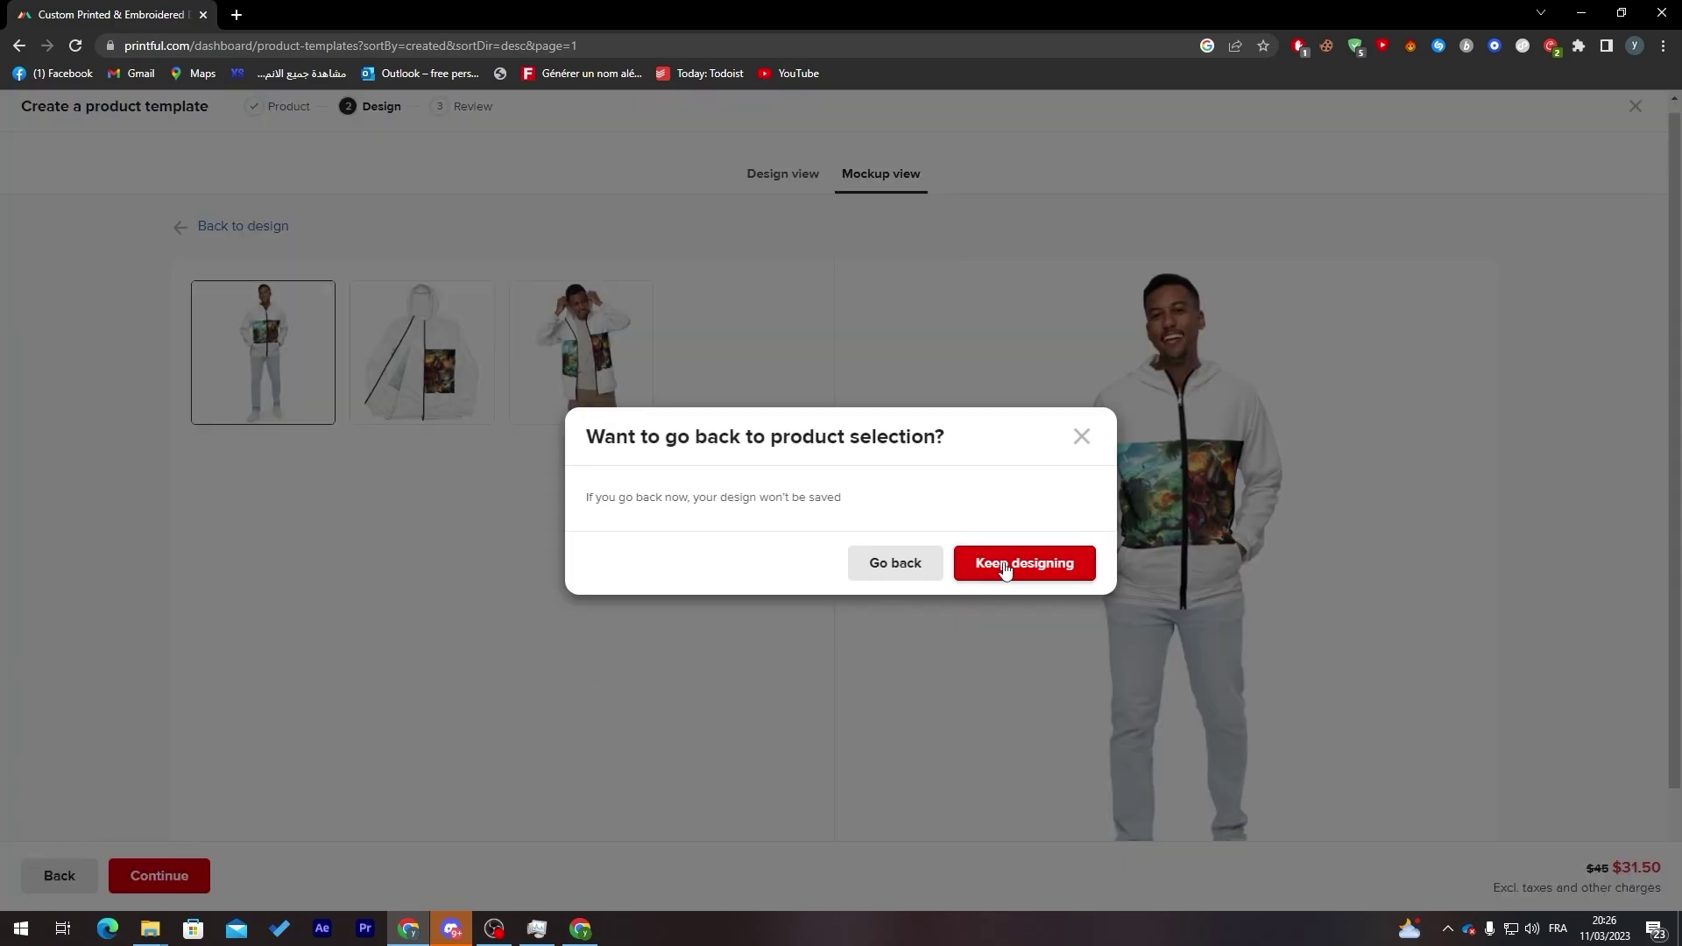
{"action": "left_click", "coordinate": [916, 569]}
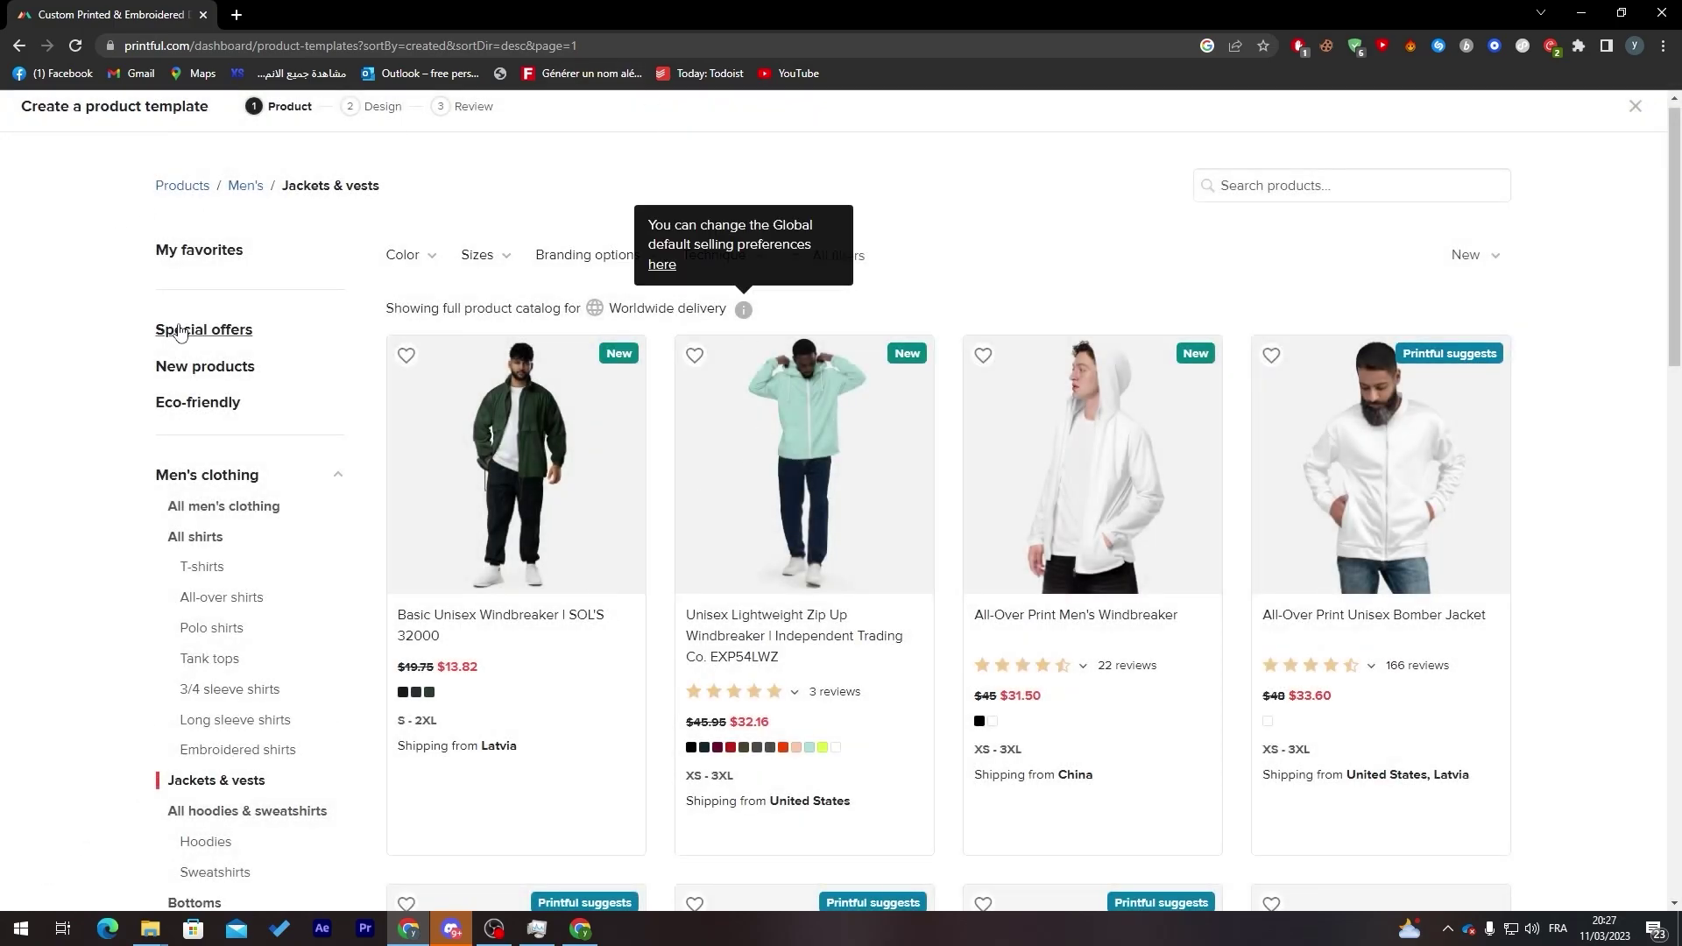
{"action": "scroll", "coordinate": [180, 331], "scroll_direction": "down", "scroll_amount": 9}
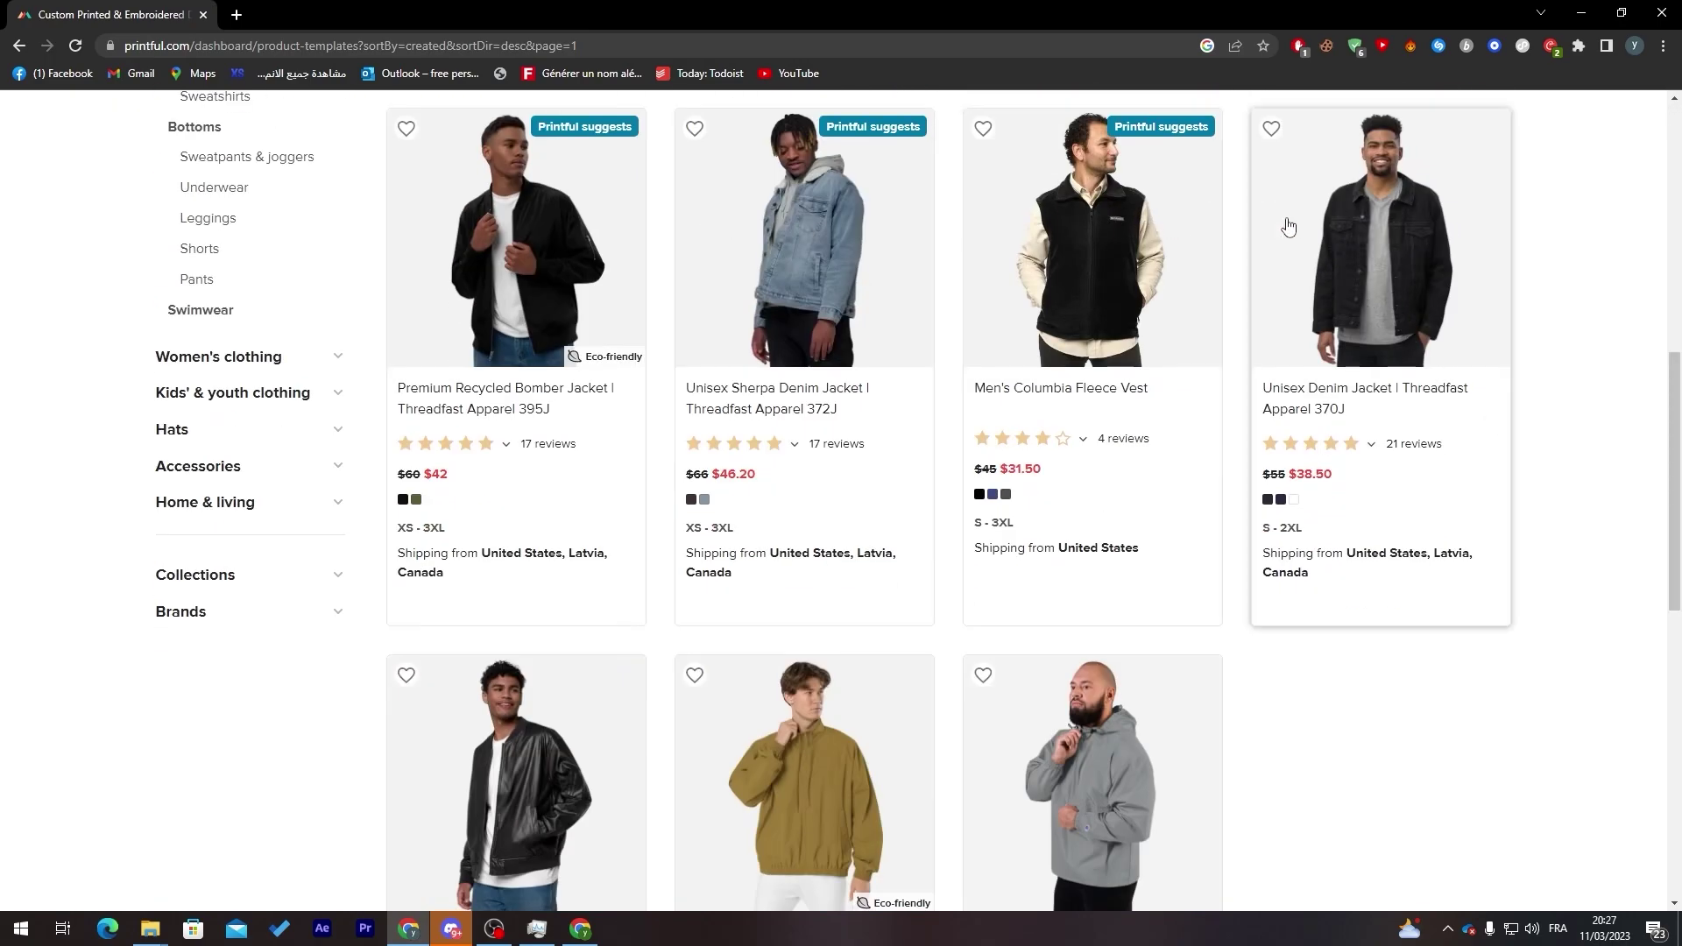
{"action": "left_click", "coordinate": [1410, 232]}
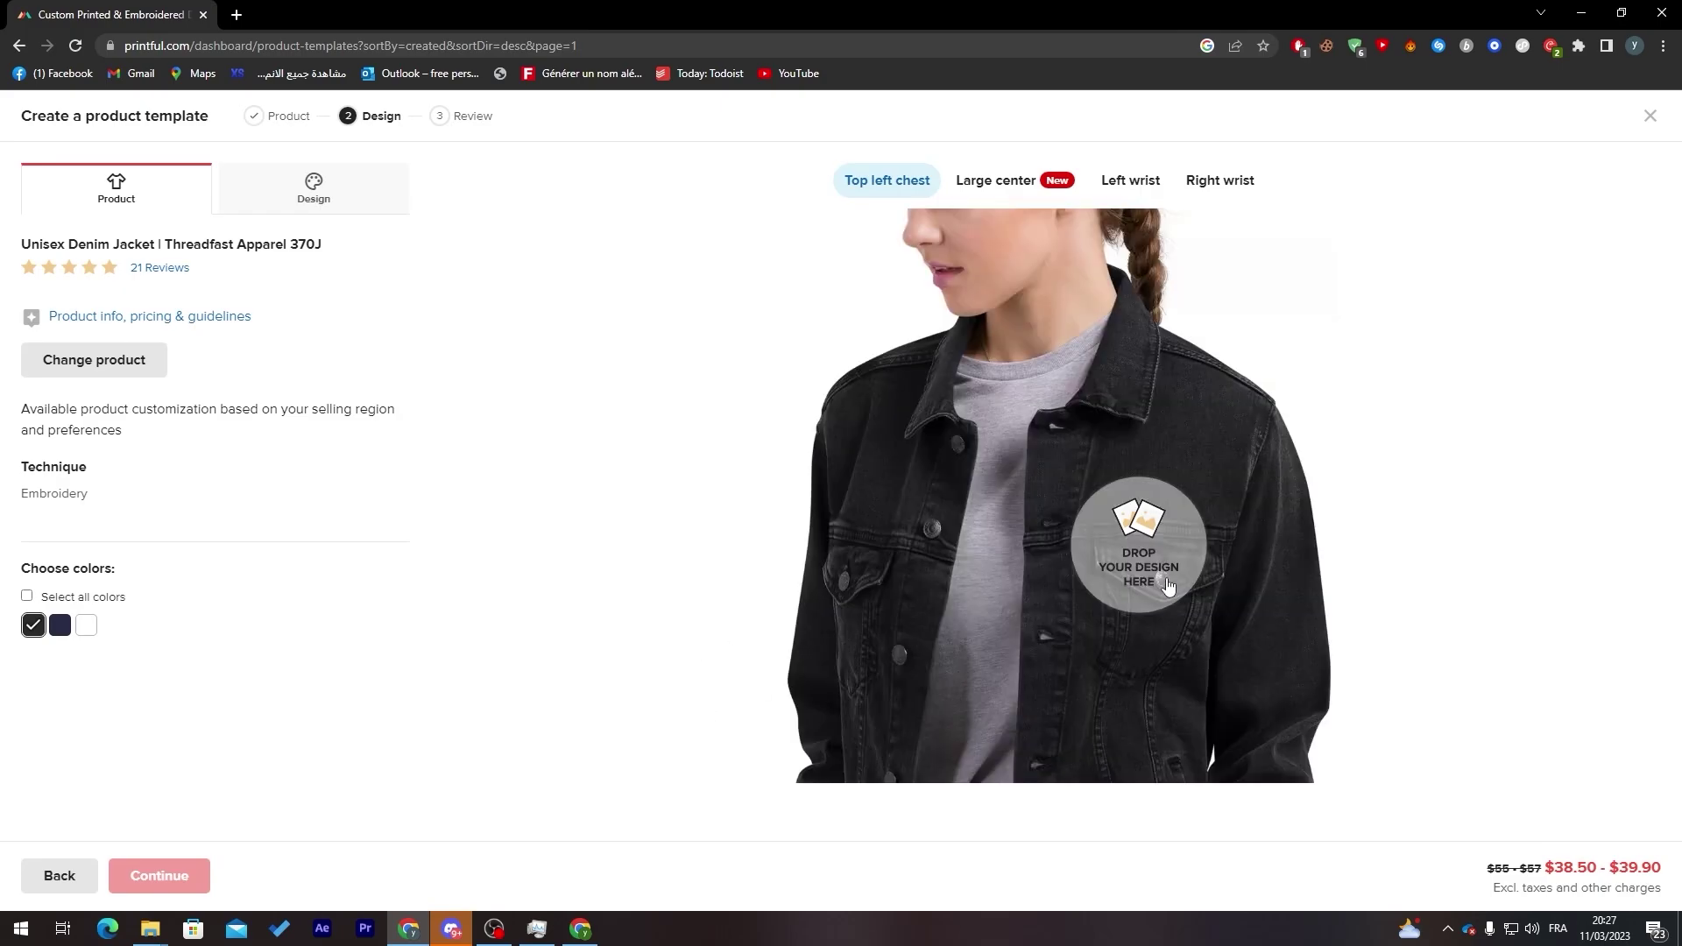
{"action": "left_click", "coordinate": [726, 520]}
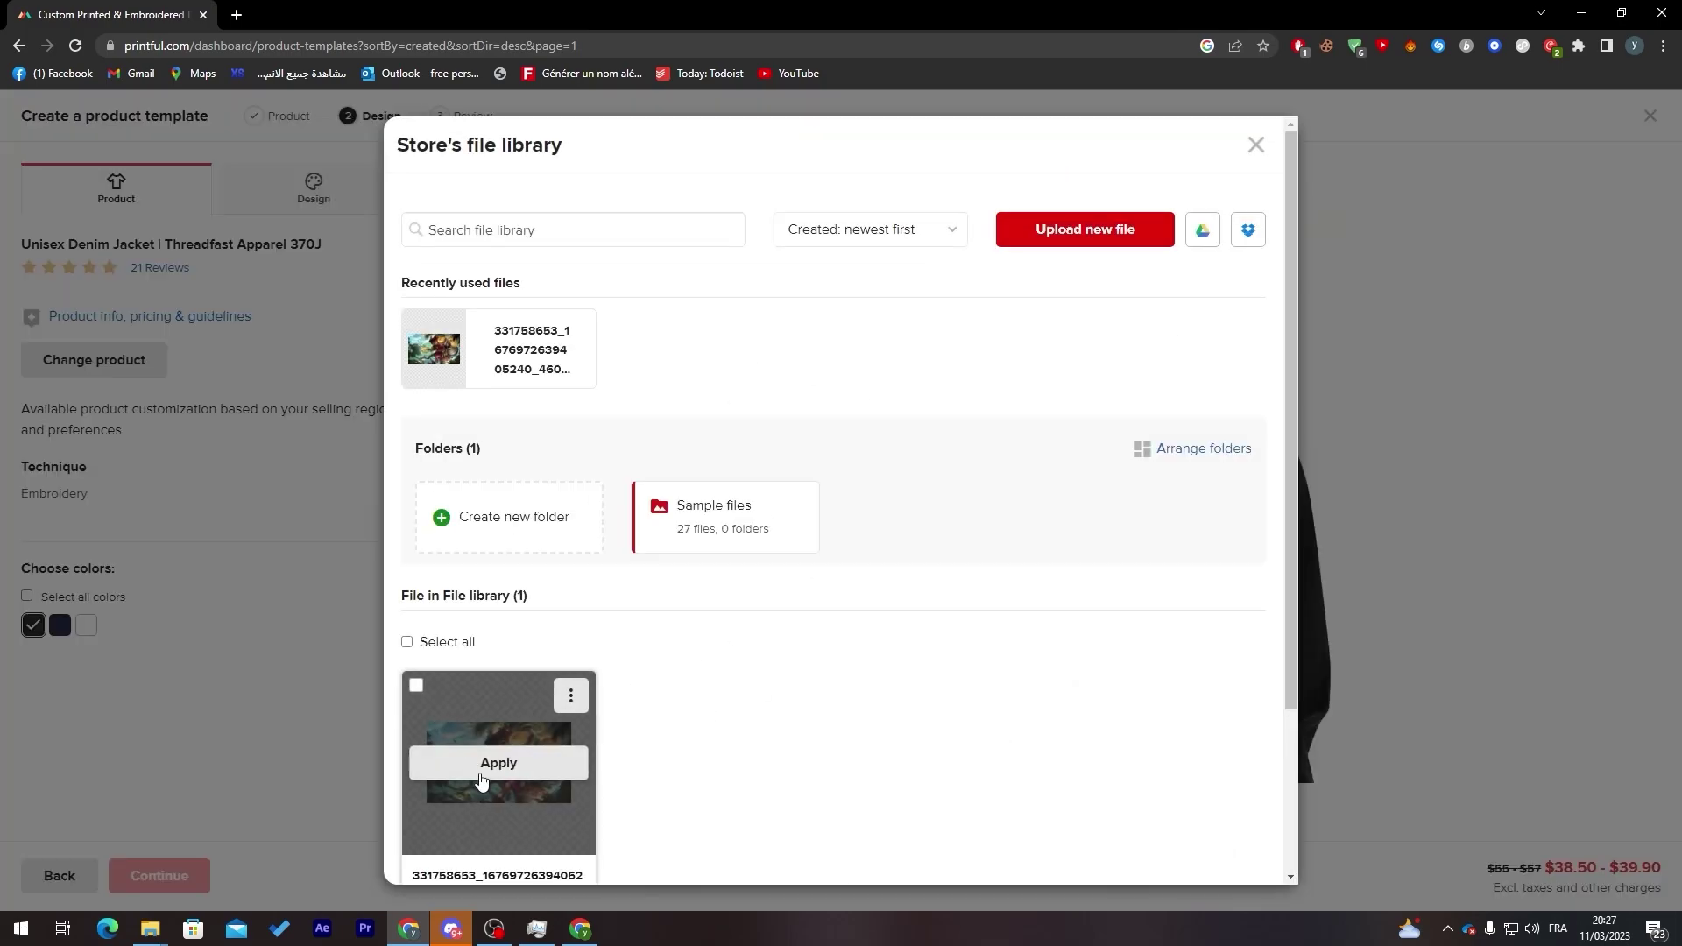
{"action": "left_click", "coordinate": [499, 762]}
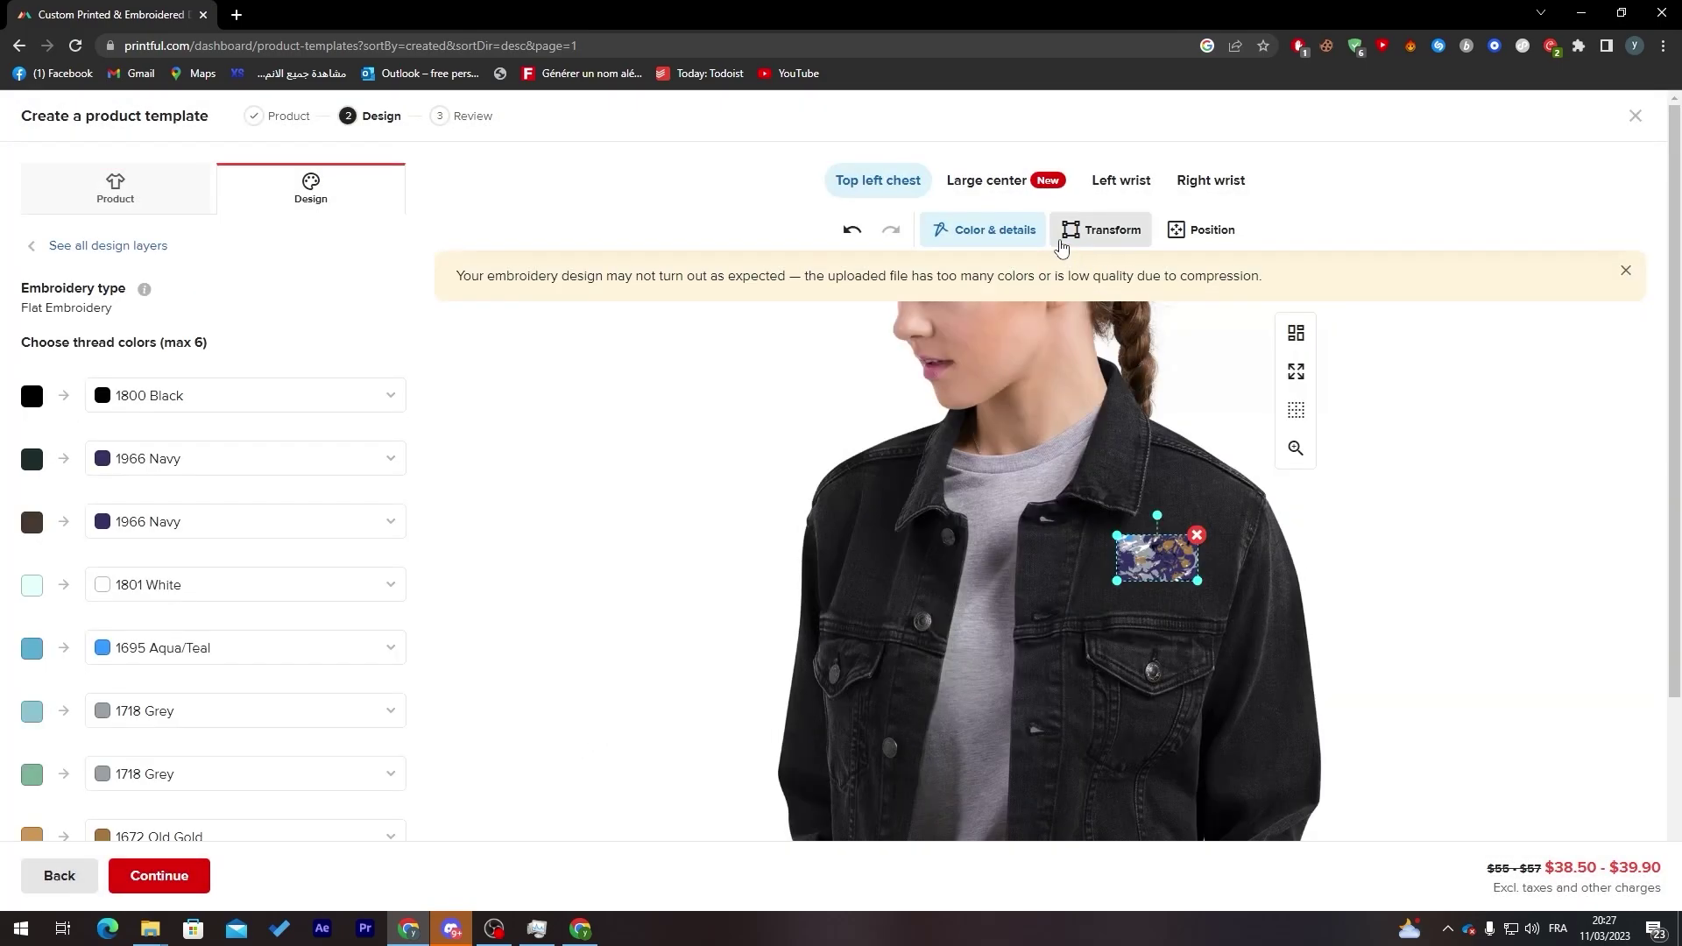
- Check the center back and wrist placements, then return to the top left chest artwork
{"action": "left_click", "coordinate": [983, 202]}
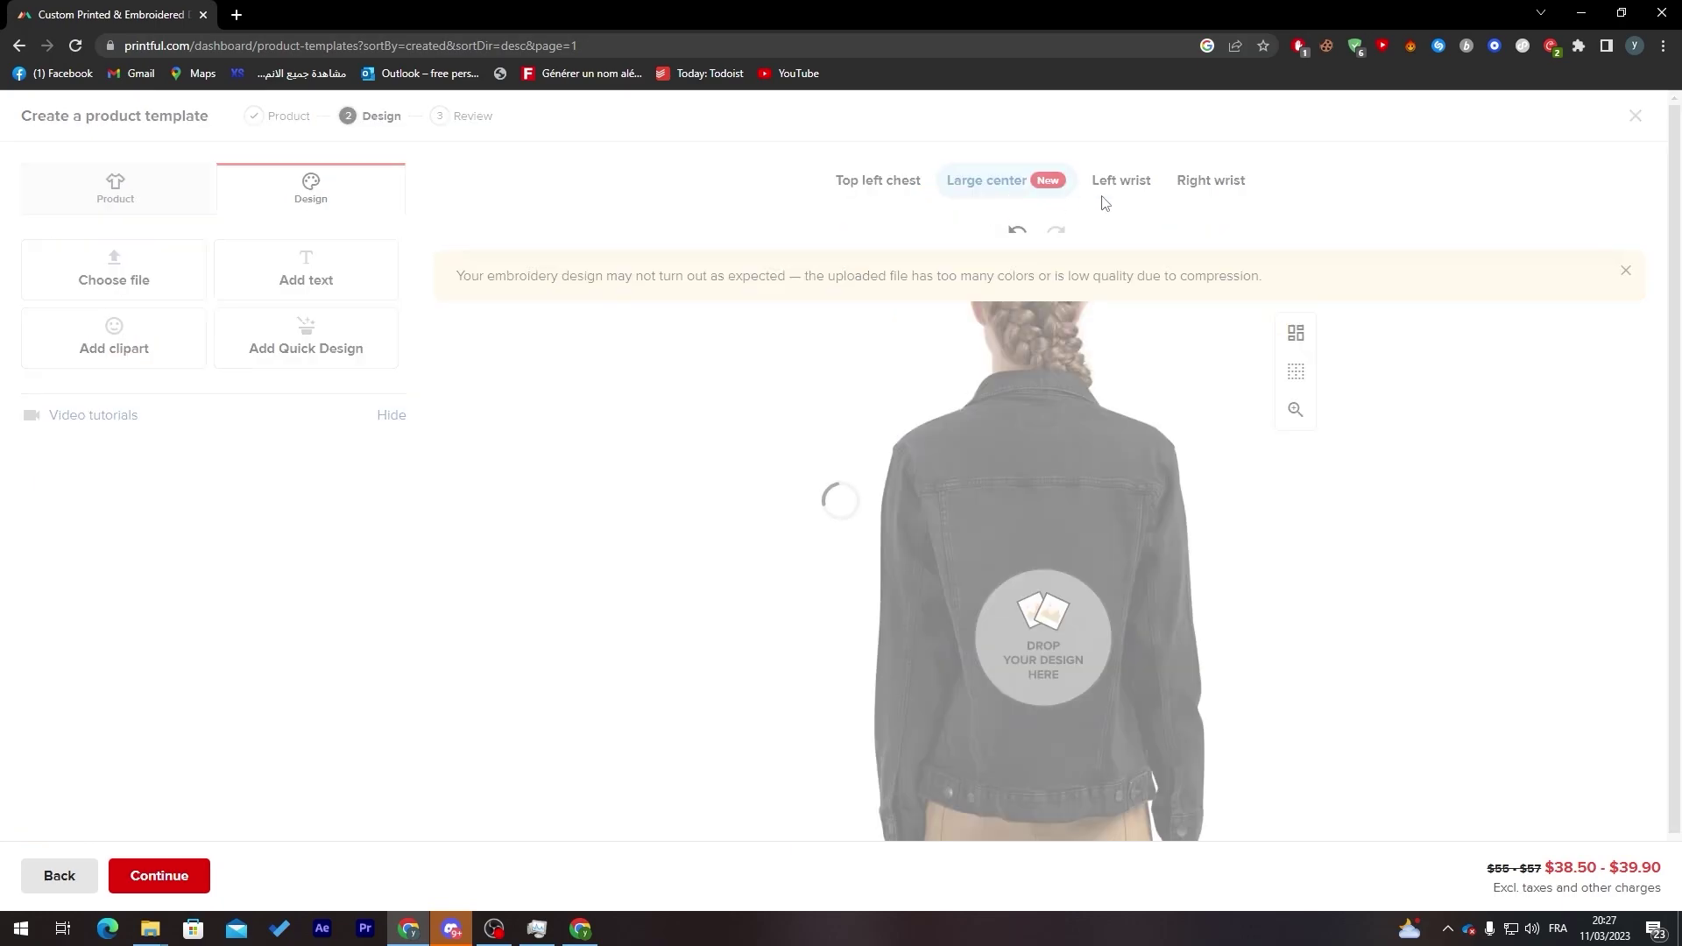
{"action": "left_click", "coordinate": [1144, 186]}
{"action": "left_click", "coordinate": [1203, 189]}
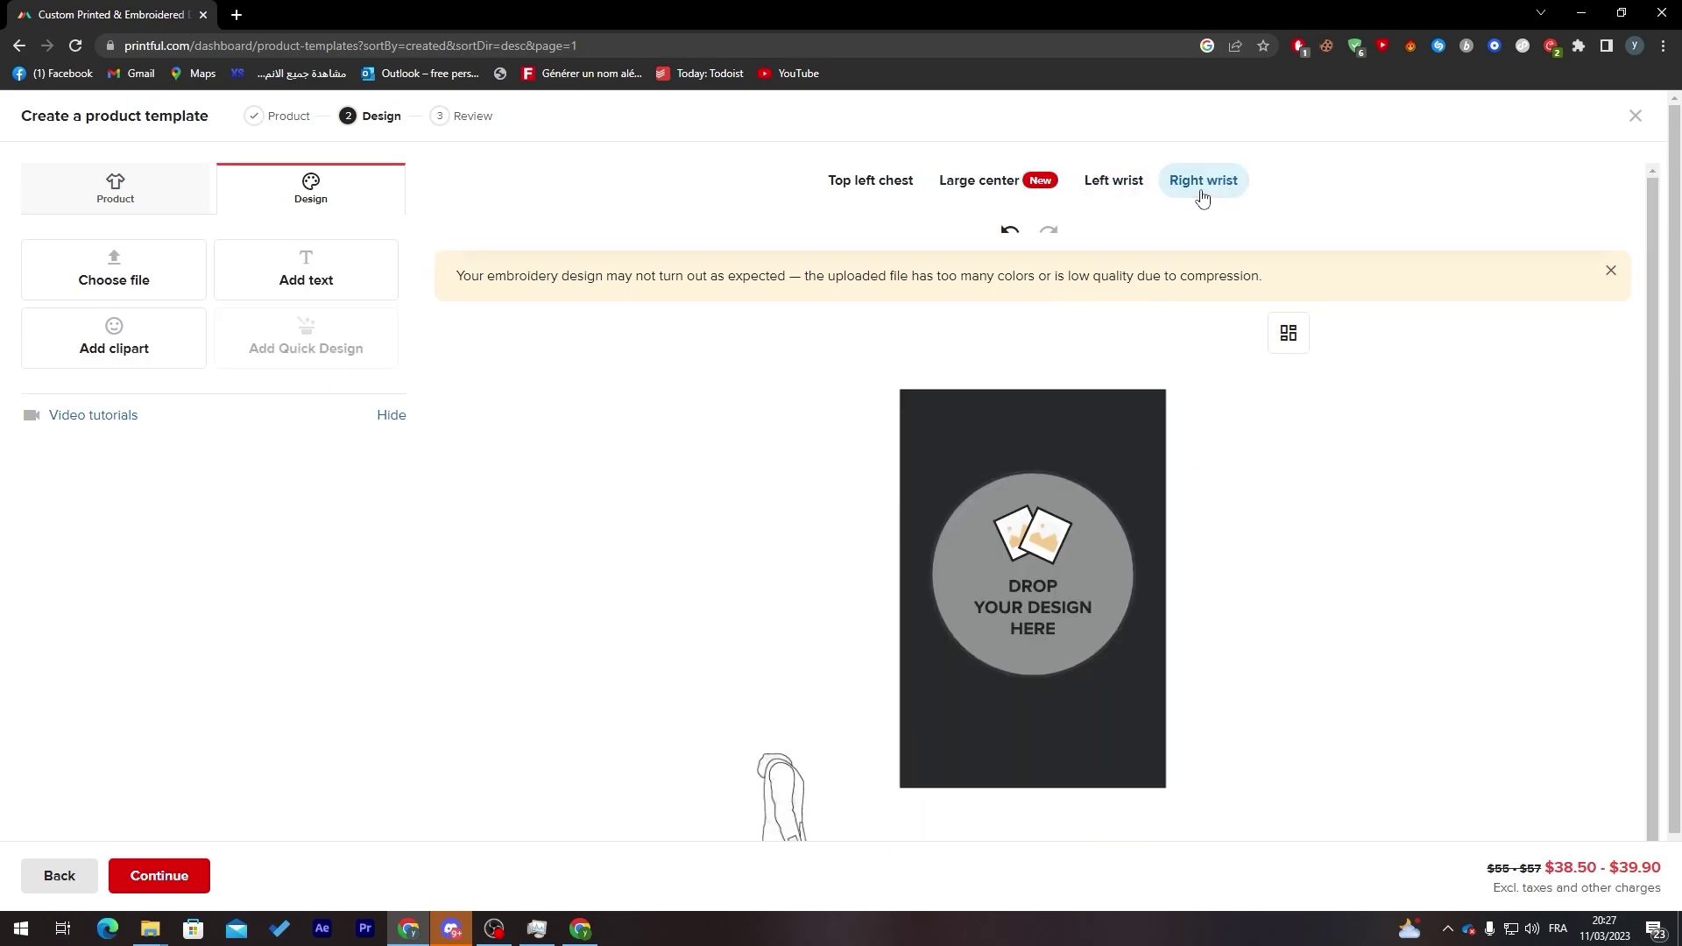
{"action": "left_click", "coordinate": [876, 183]}
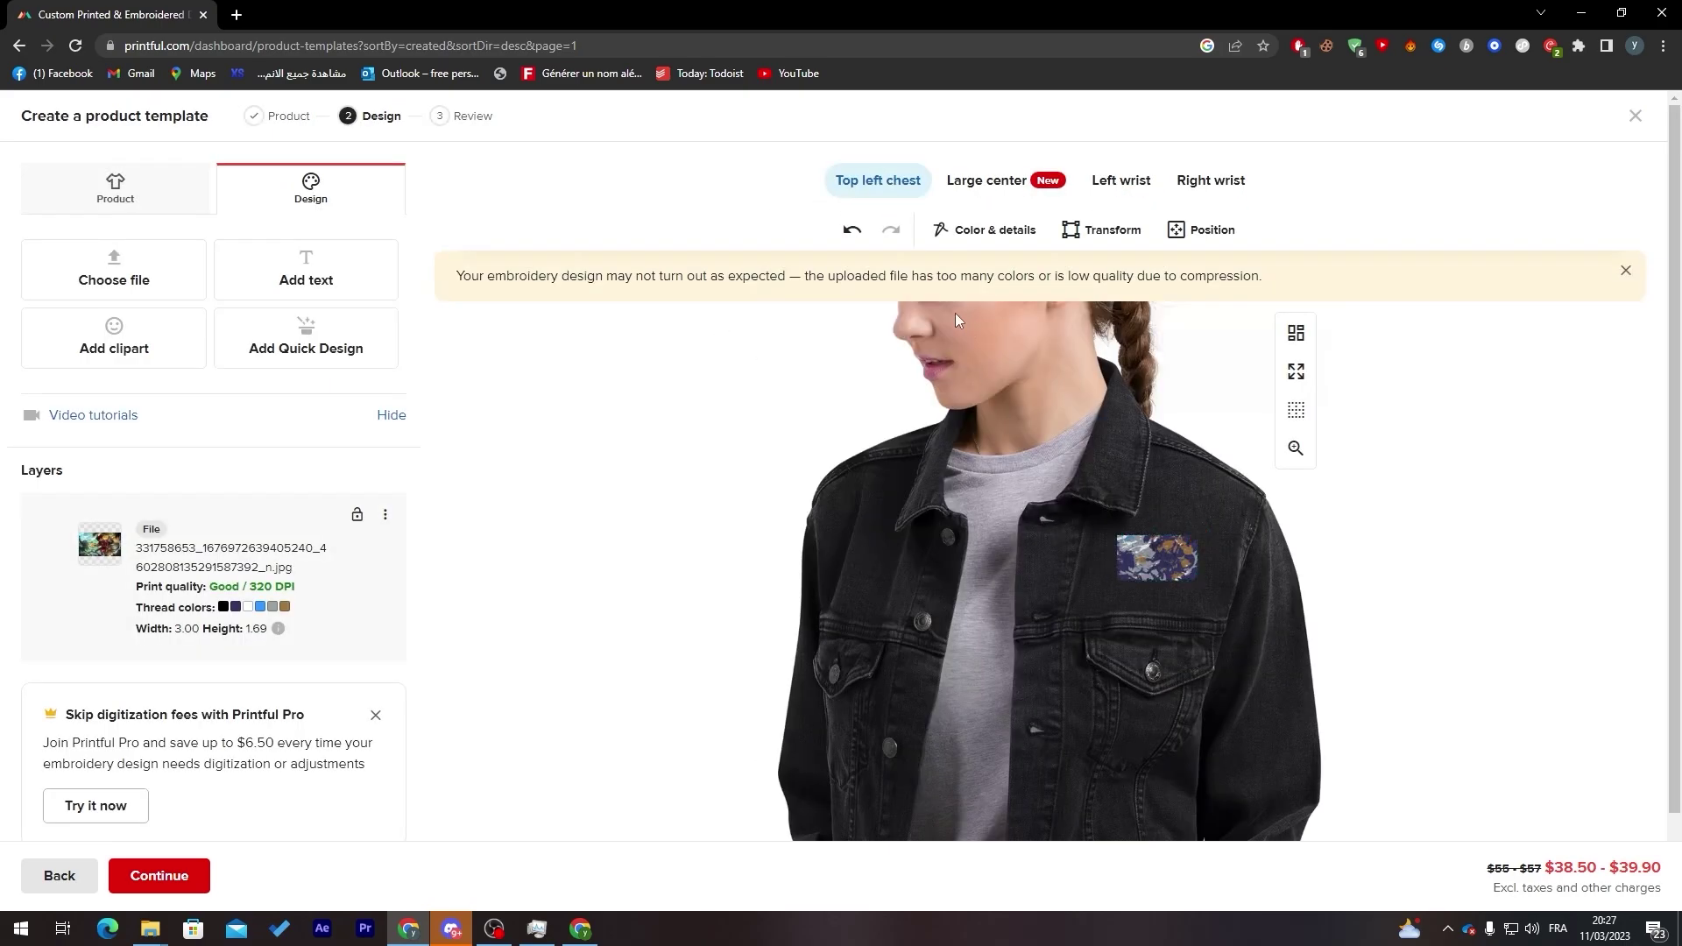
- Abandon the denim jacket design and go back to the product catalog
{"action": "left_click", "coordinate": [52, 875]}
{"action": "left_click", "coordinate": [999, 563]}
{"action": "left_click", "coordinate": [53, 875]}
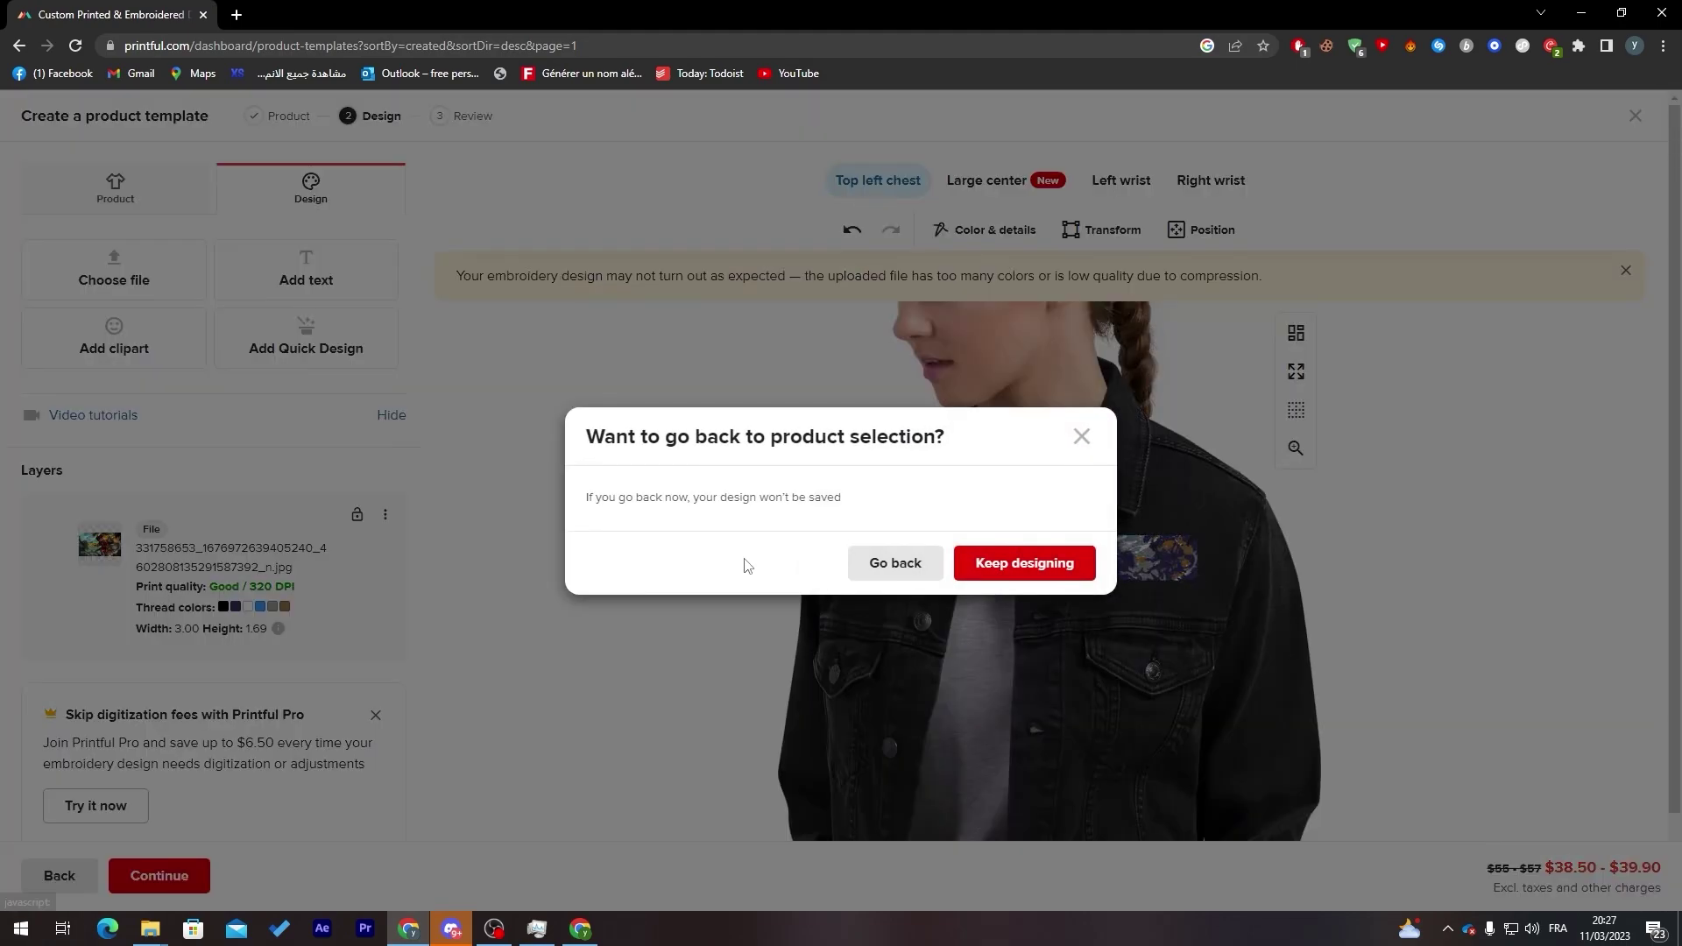
{"action": "left_click", "coordinate": [881, 572]}
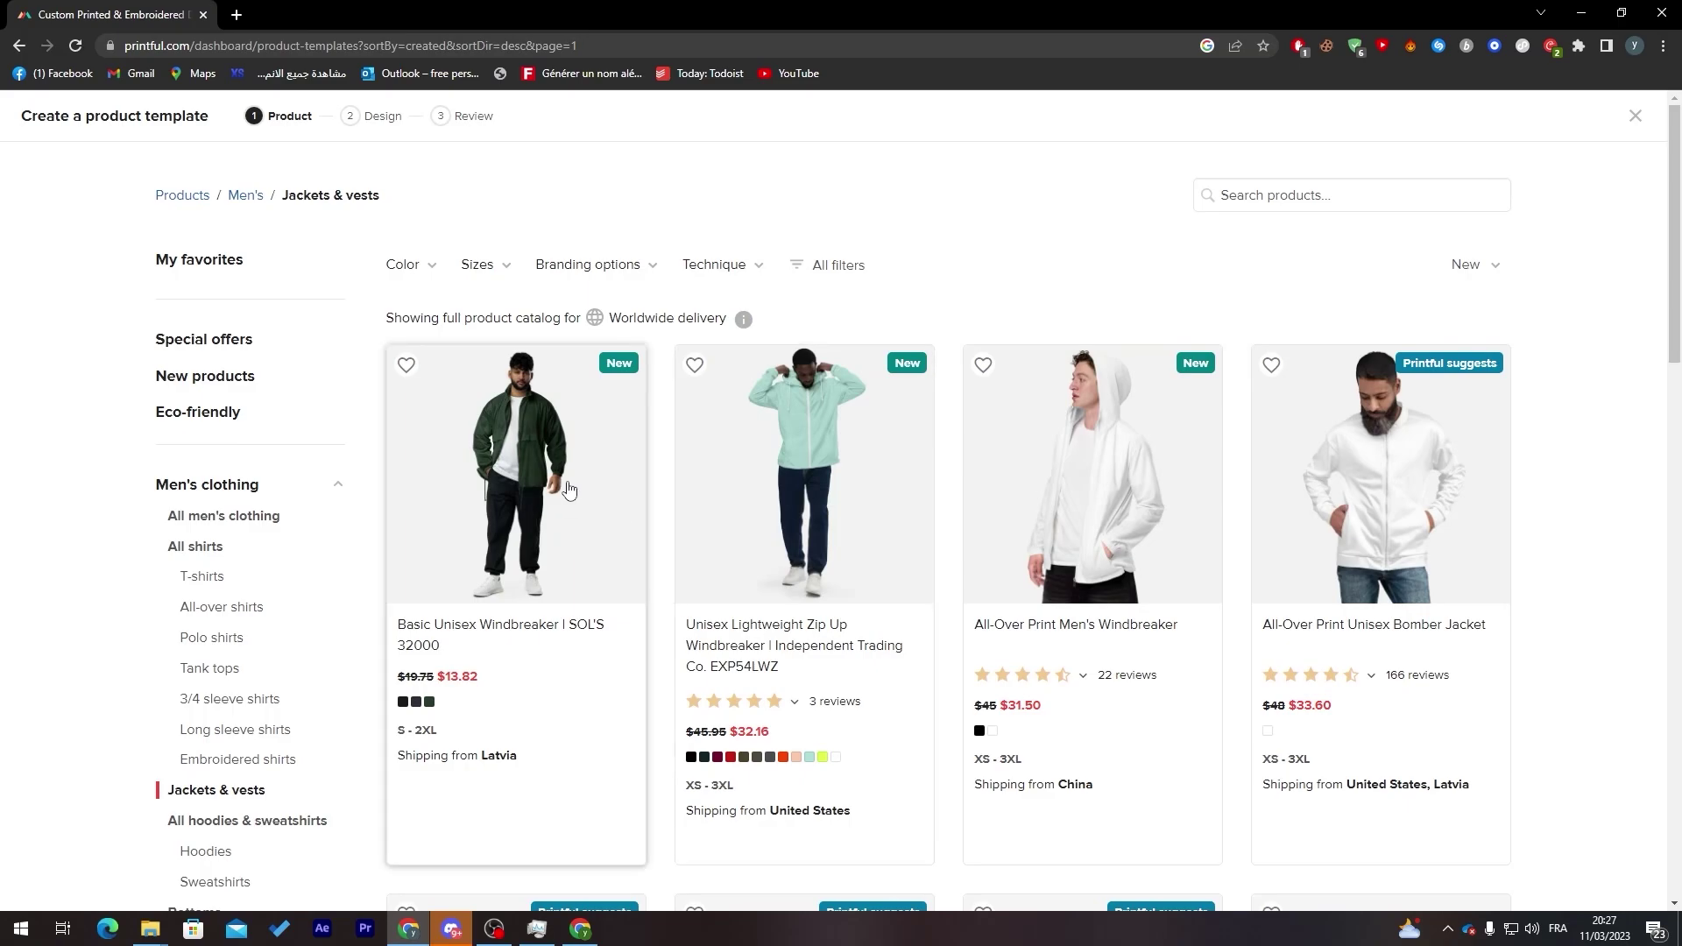
- Open the Basic Unisex Windbreaker and apply the artwork to its left chest
{"action": "left_click", "coordinate": [545, 524]}
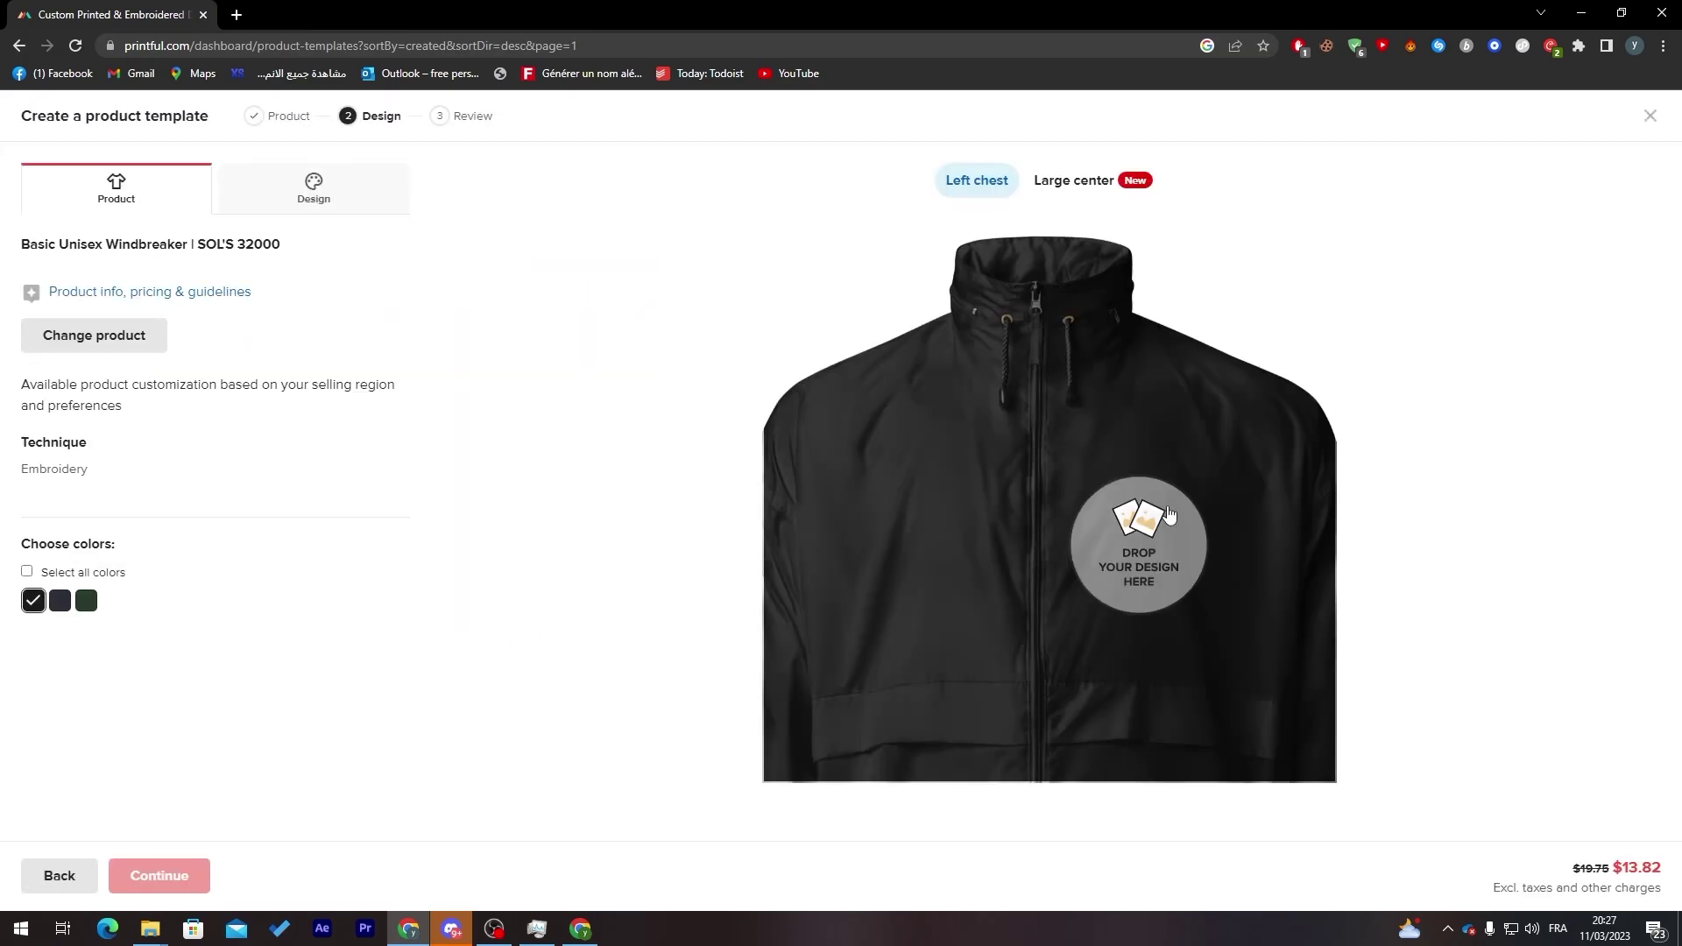
{"action": "left_click", "coordinate": [1091, 508]}
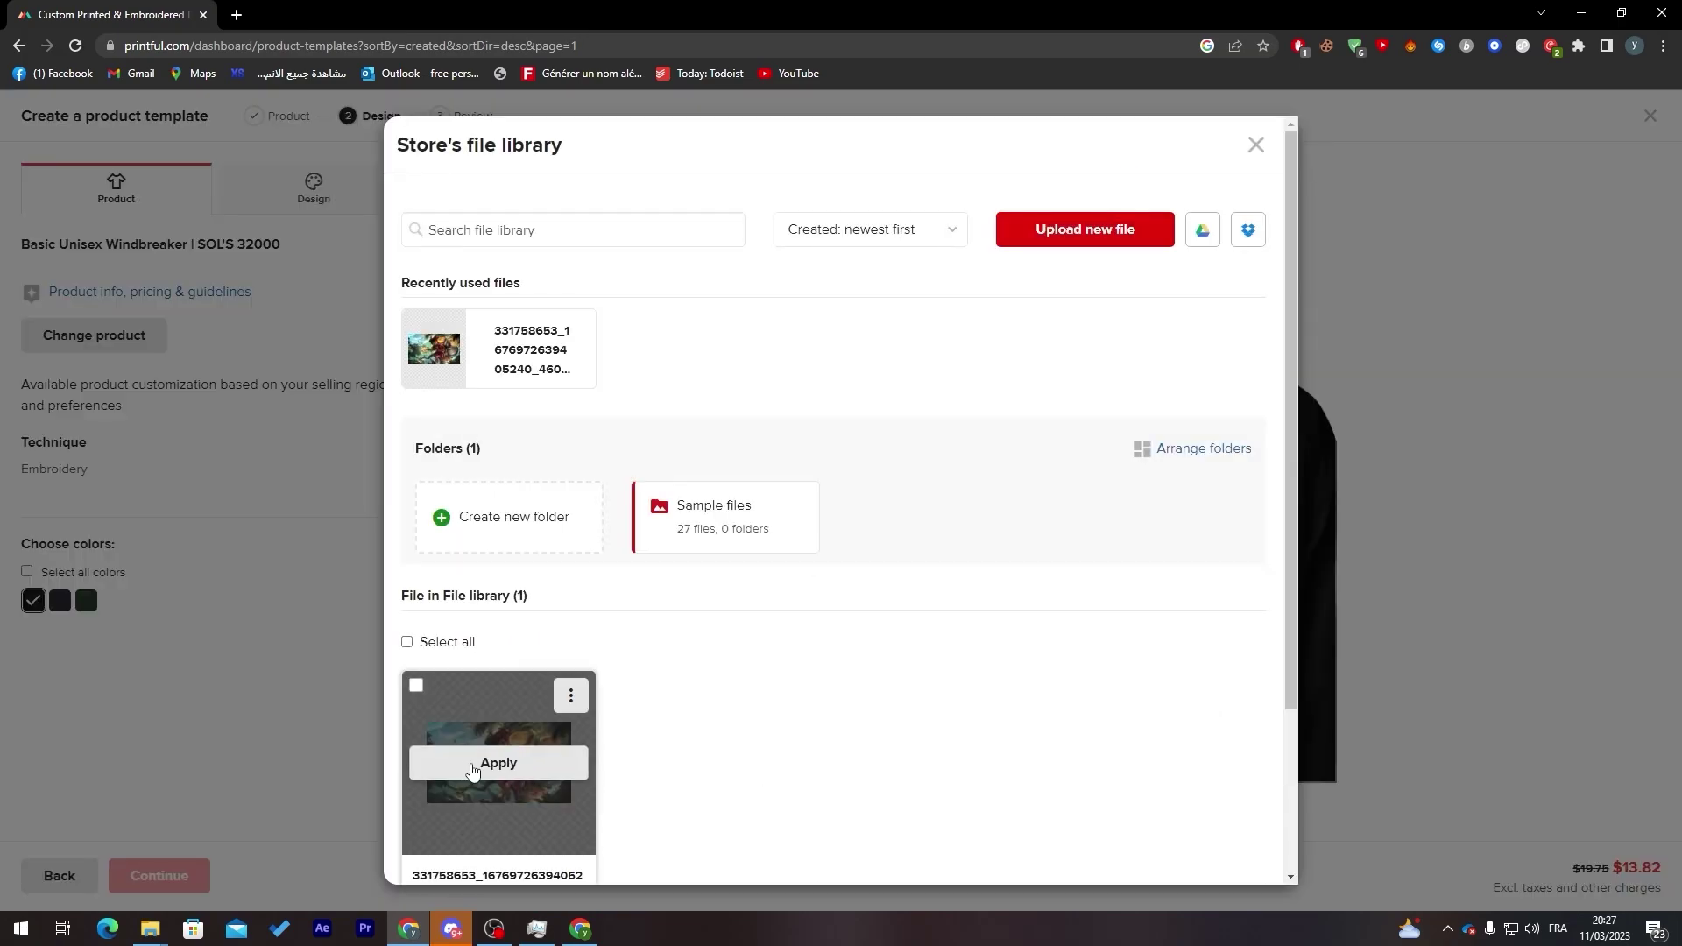
{"action": "left_click", "coordinate": [478, 764]}
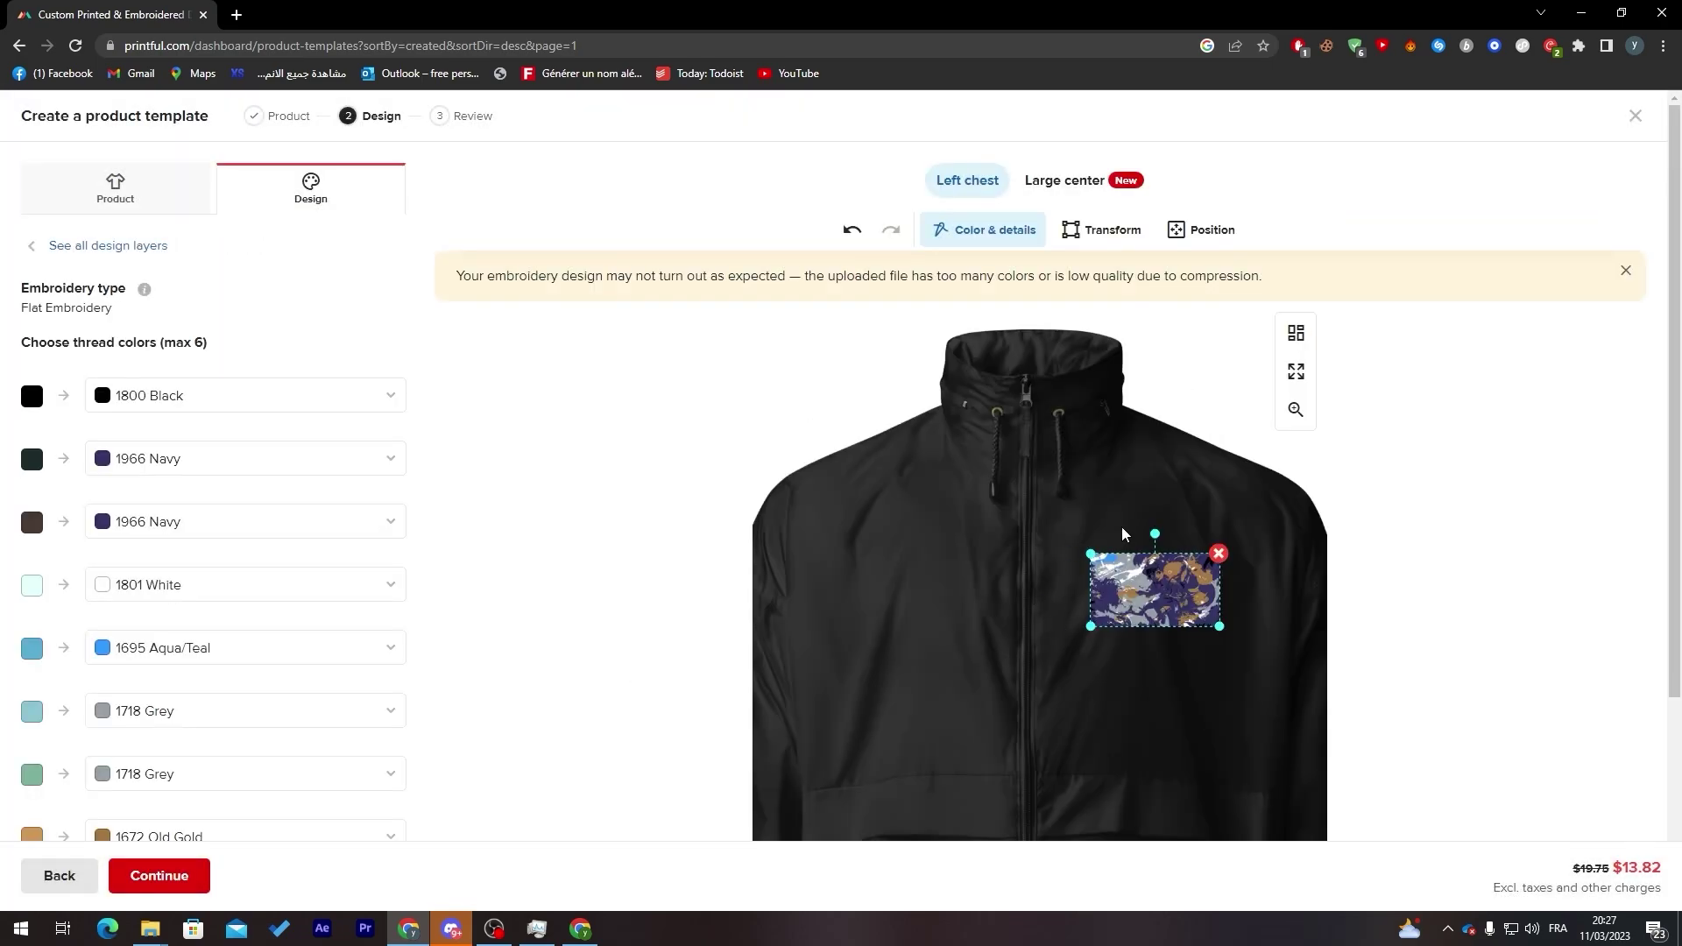
- Add the recent artwork to the large center back and enlarge it across the jacket
{"action": "left_click", "coordinate": [1093, 197]}
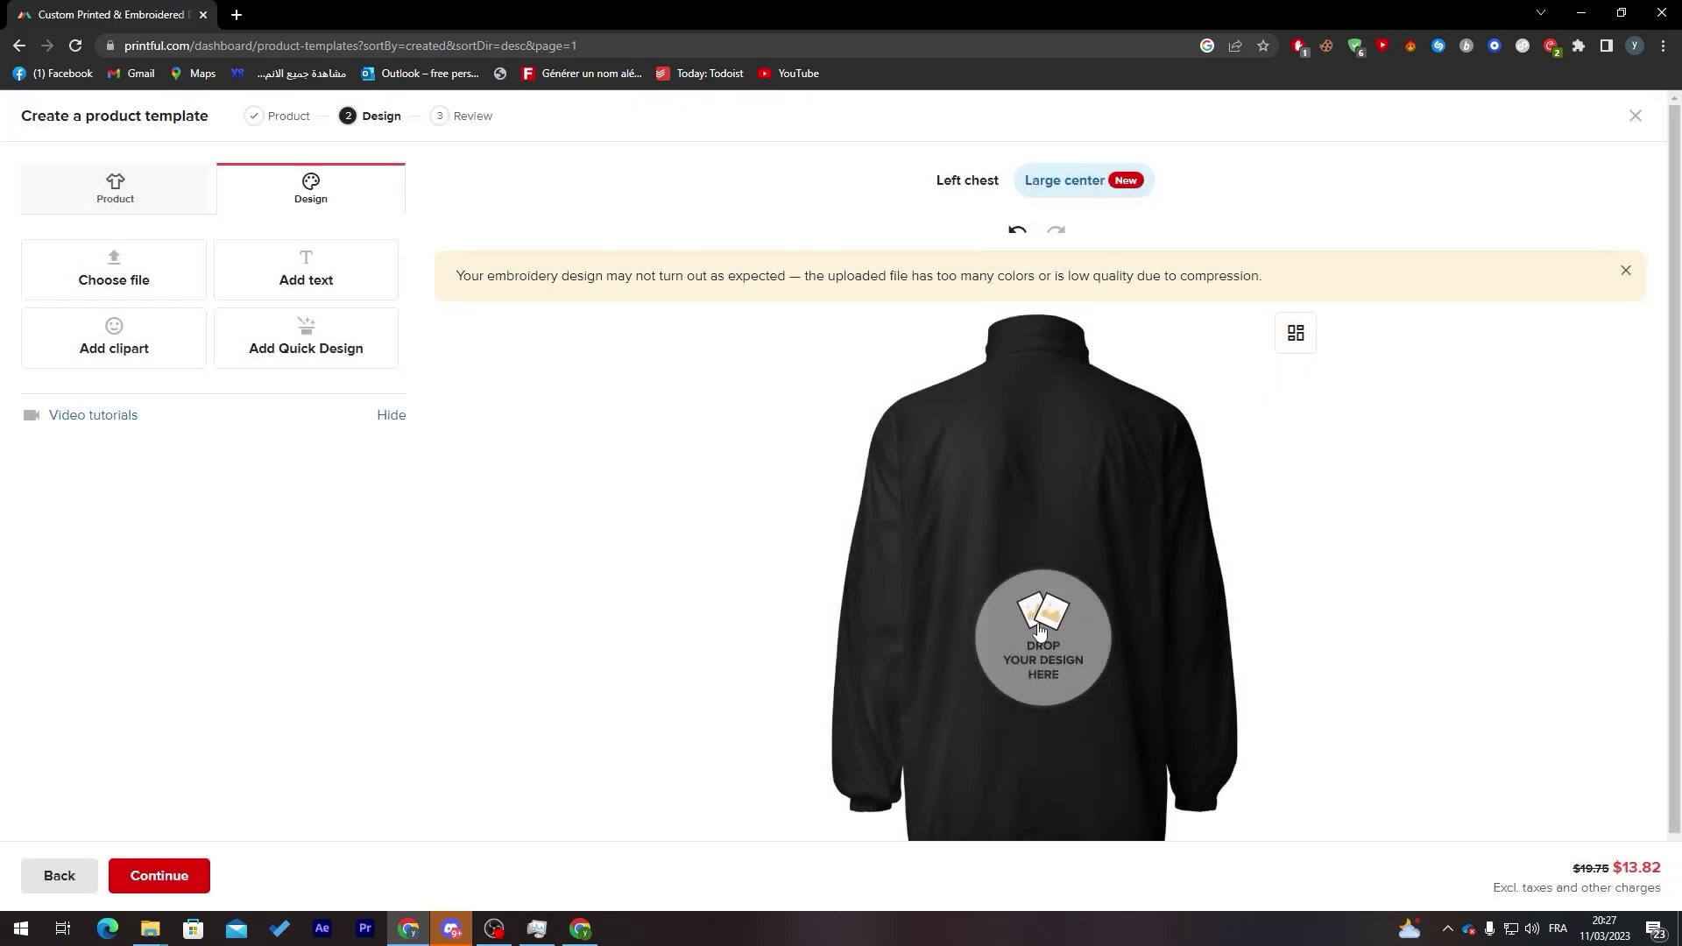
{"action": "left_click", "coordinate": [1075, 640]}
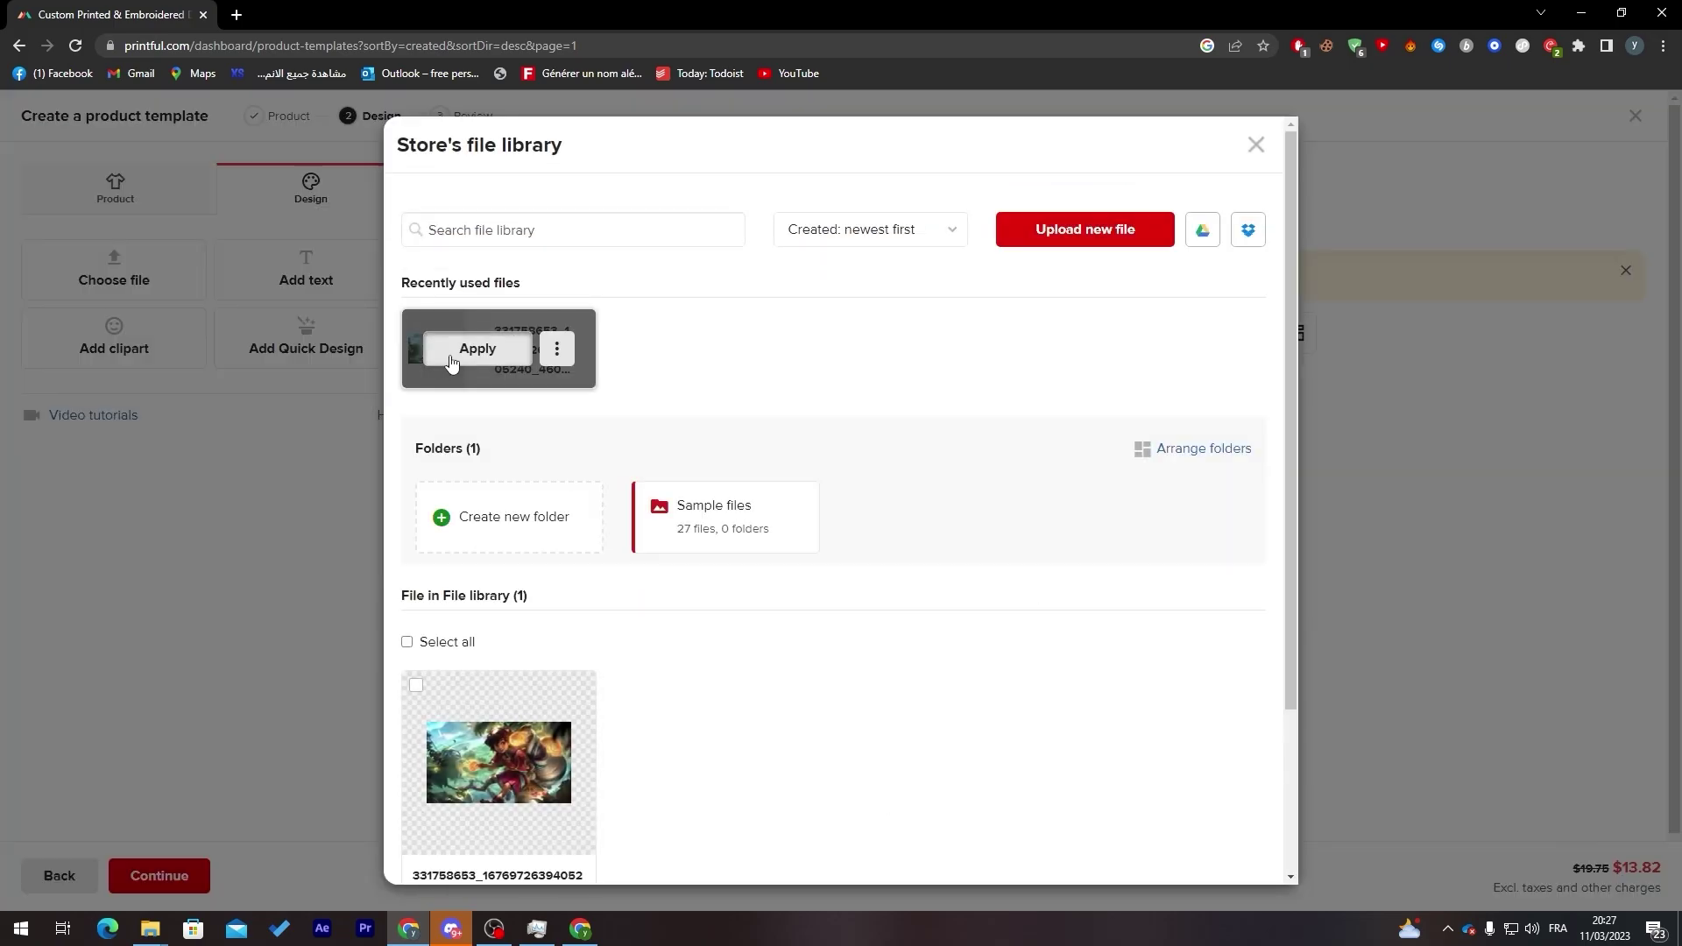
{"action": "left_click", "coordinate": [464, 348]}
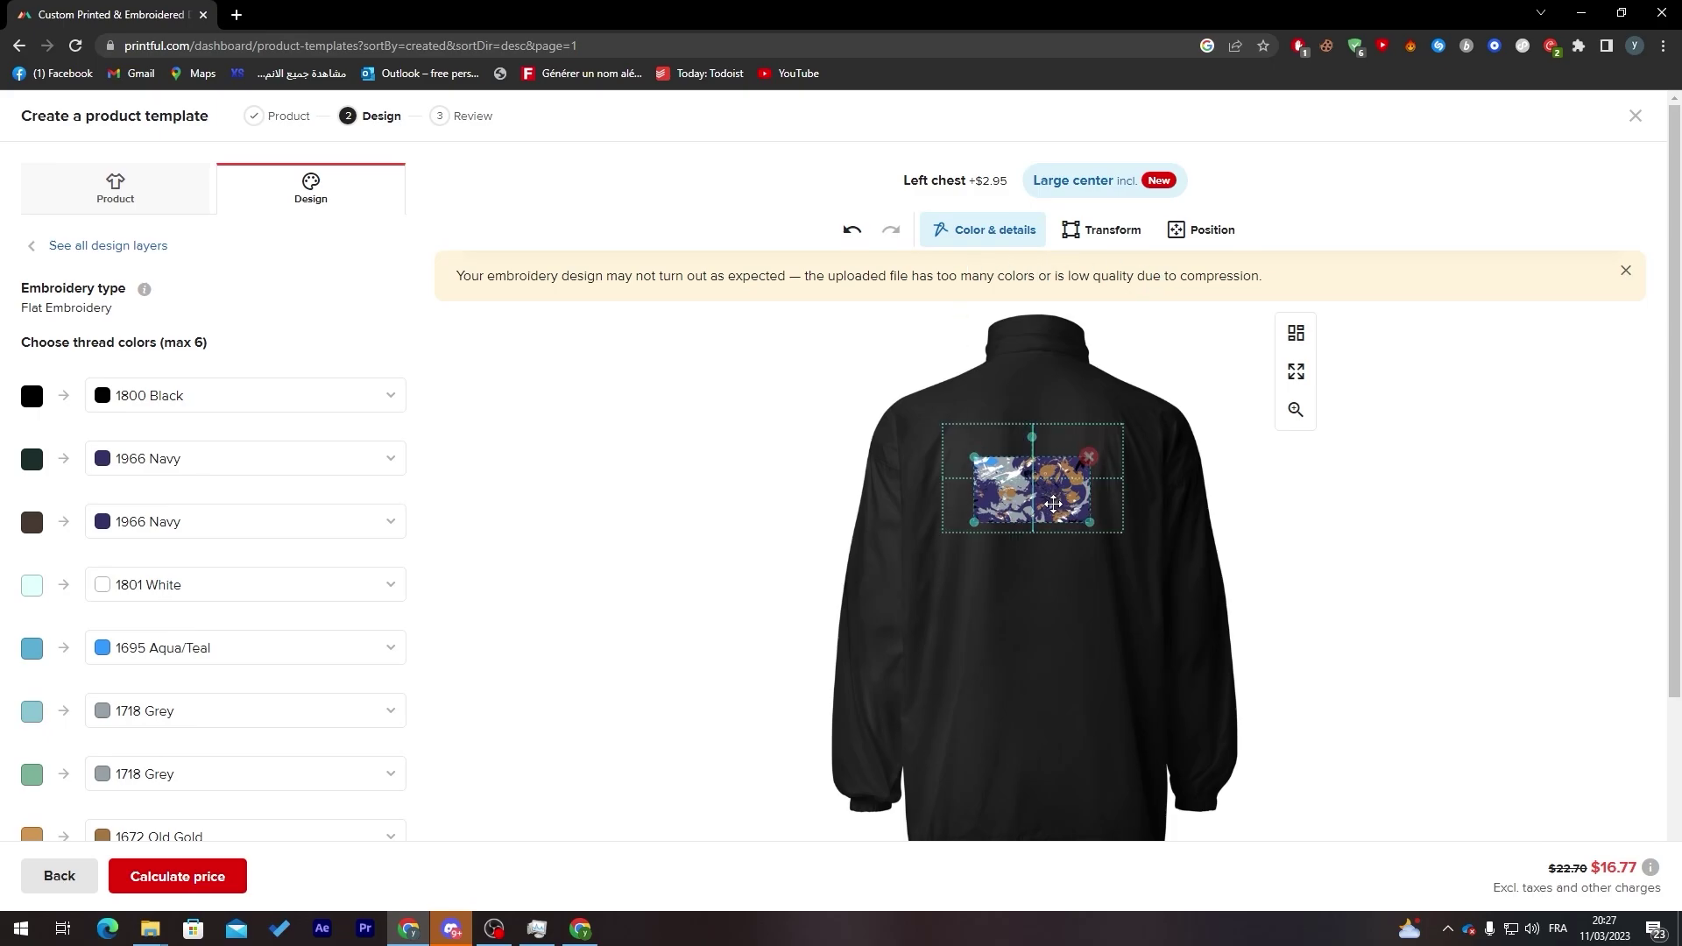
{"action": "left_click_drag", "start_coordinate": [1094, 517], "coordinate": [1130, 525]}
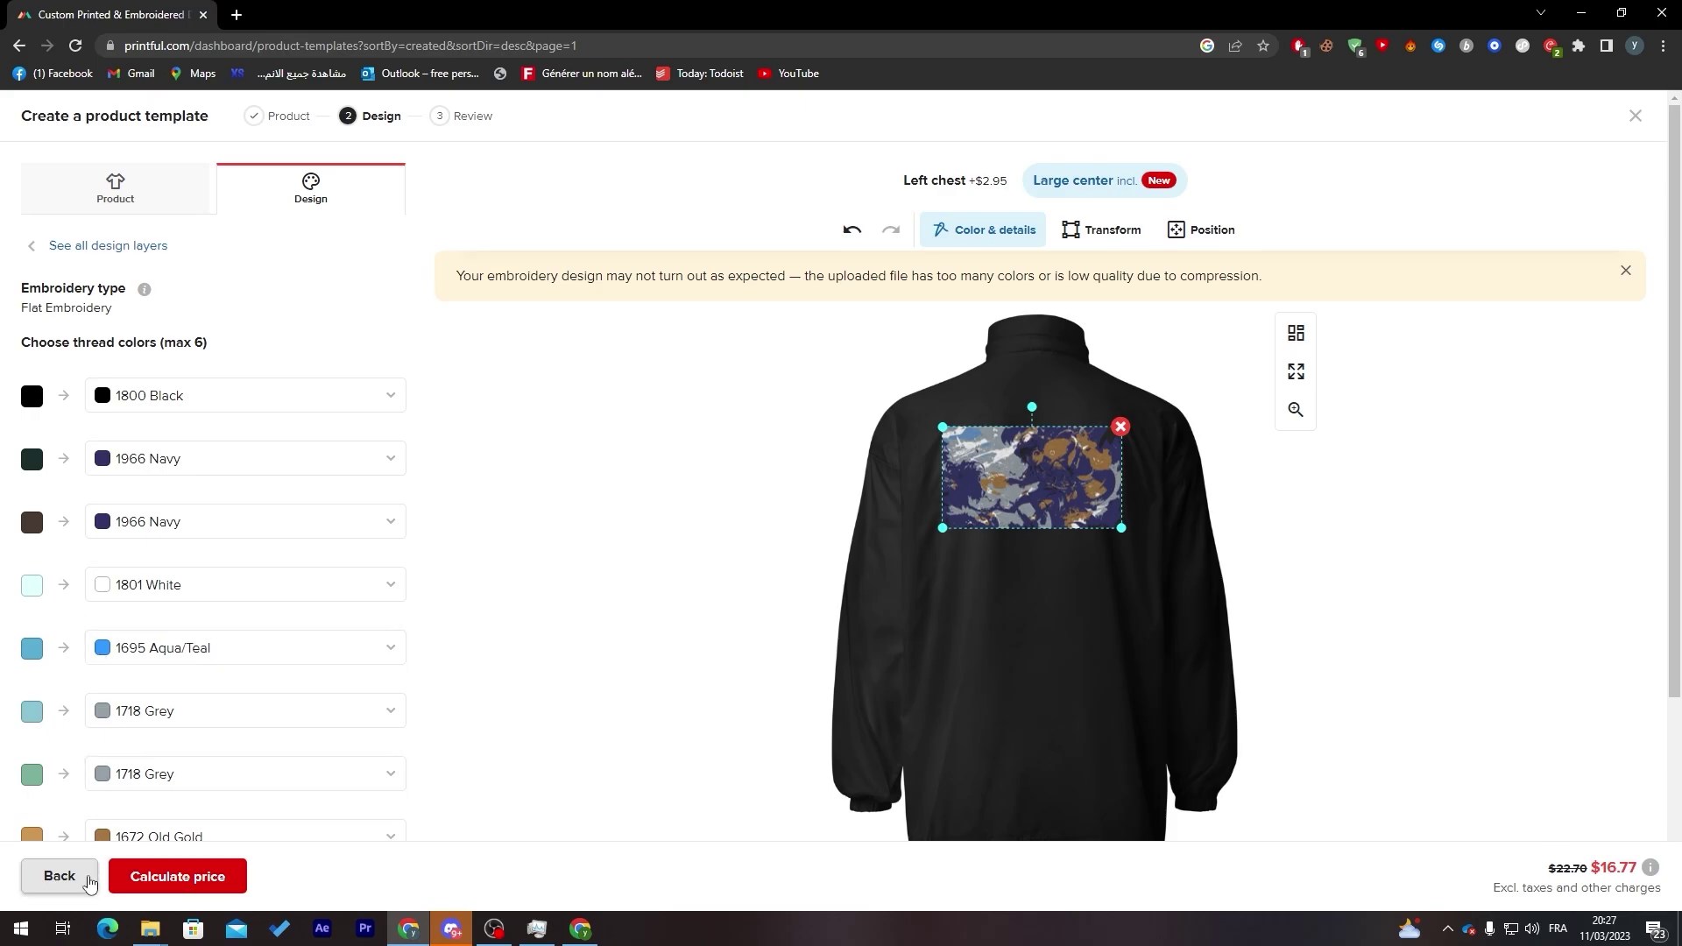
- Abandon the windbreaker design and go back to the Jackets & vests catalog
{"action": "left_click", "coordinate": [44, 879]}
{"action": "left_click", "coordinate": [1027, 571]}
{"action": "left_click", "coordinate": [62, 884]}
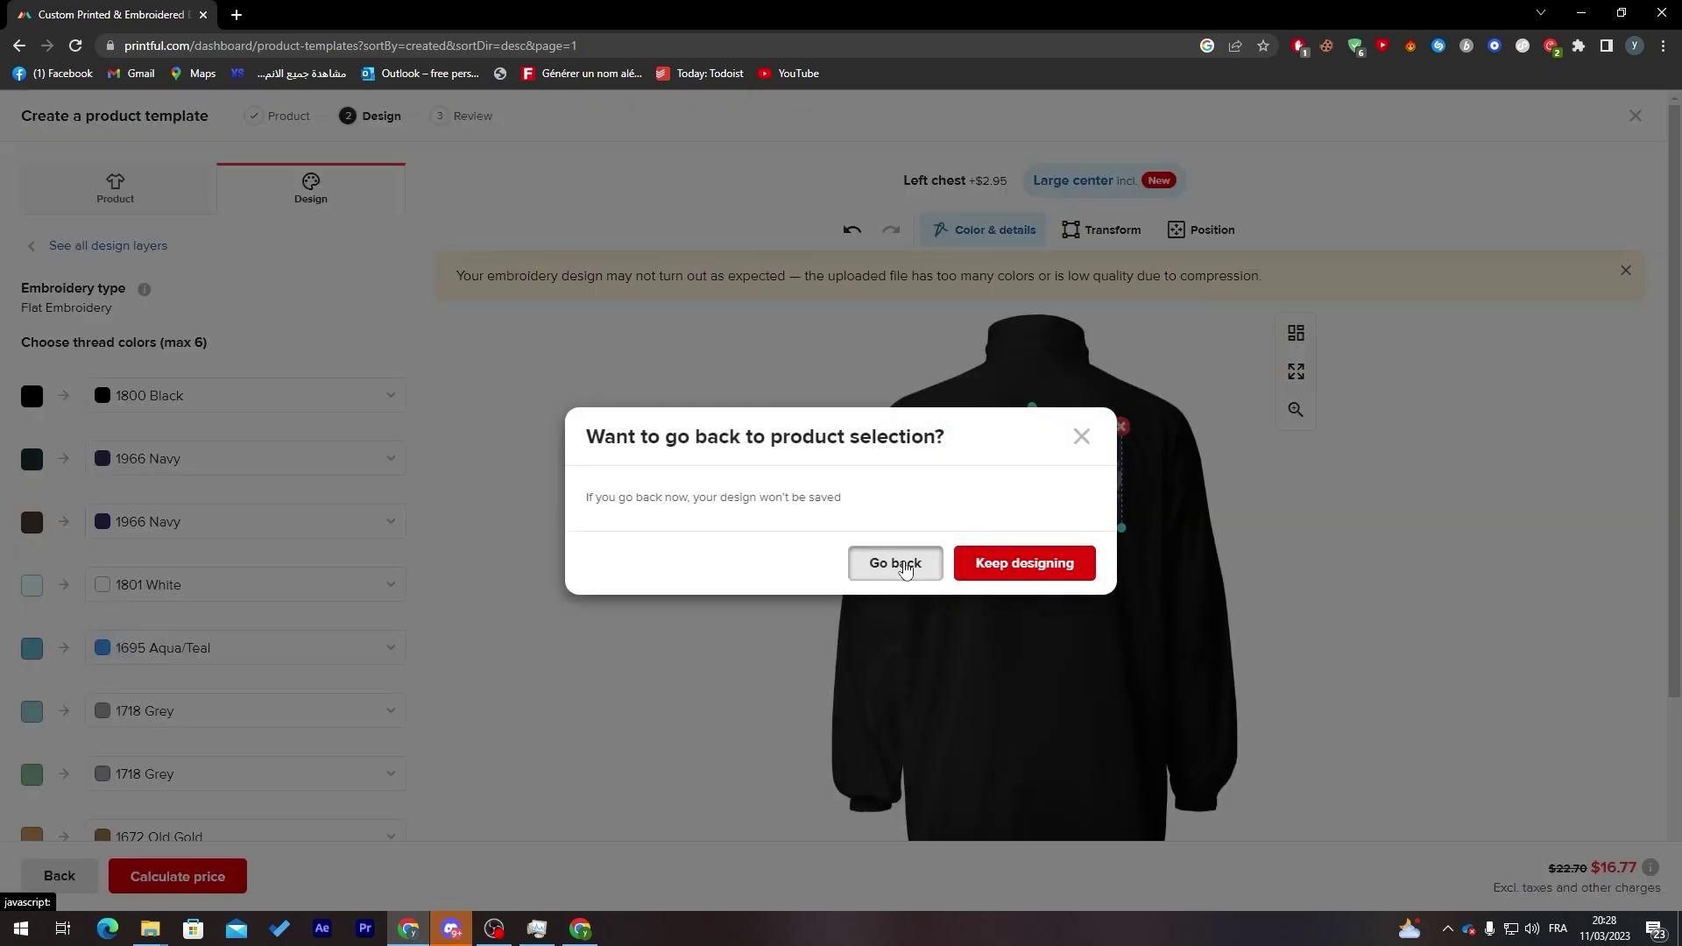
{"action": "left_click", "coordinate": [902, 566]}
- Apply the recent artwork to the All-Over Print Unisex Bomber Jacket with white stitching
{"action": "scroll", "coordinate": [1040, 544], "scroll_direction": "down", "scroll_amount": 4}
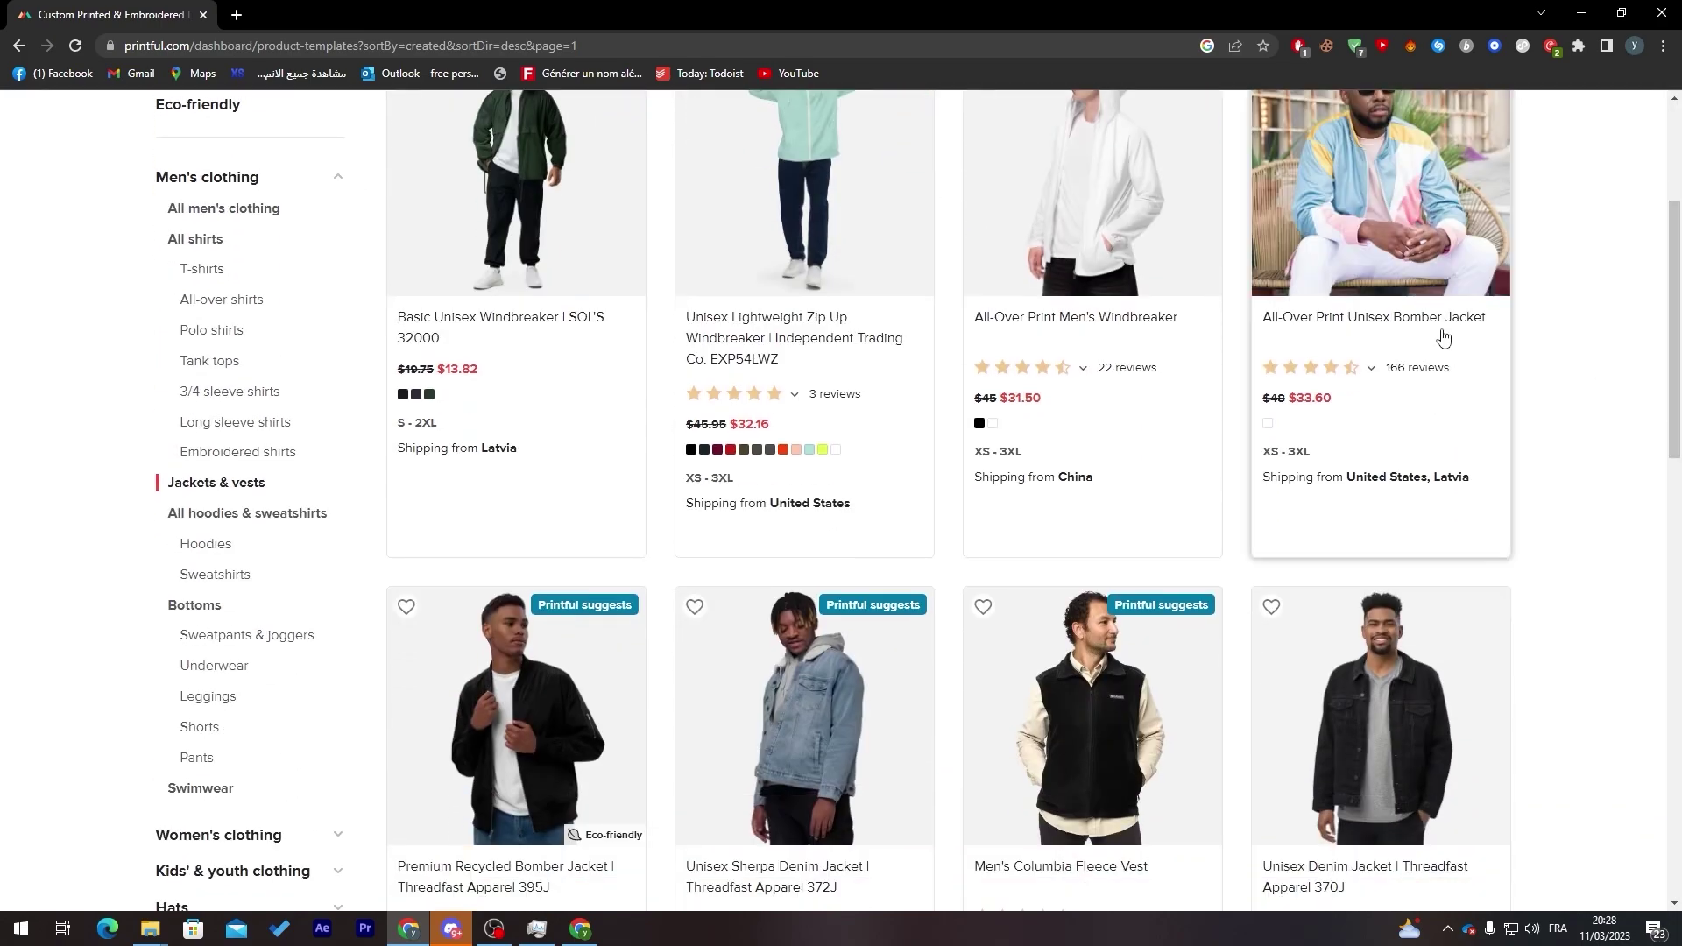
{"action": "left_click", "coordinate": [1369, 265]}
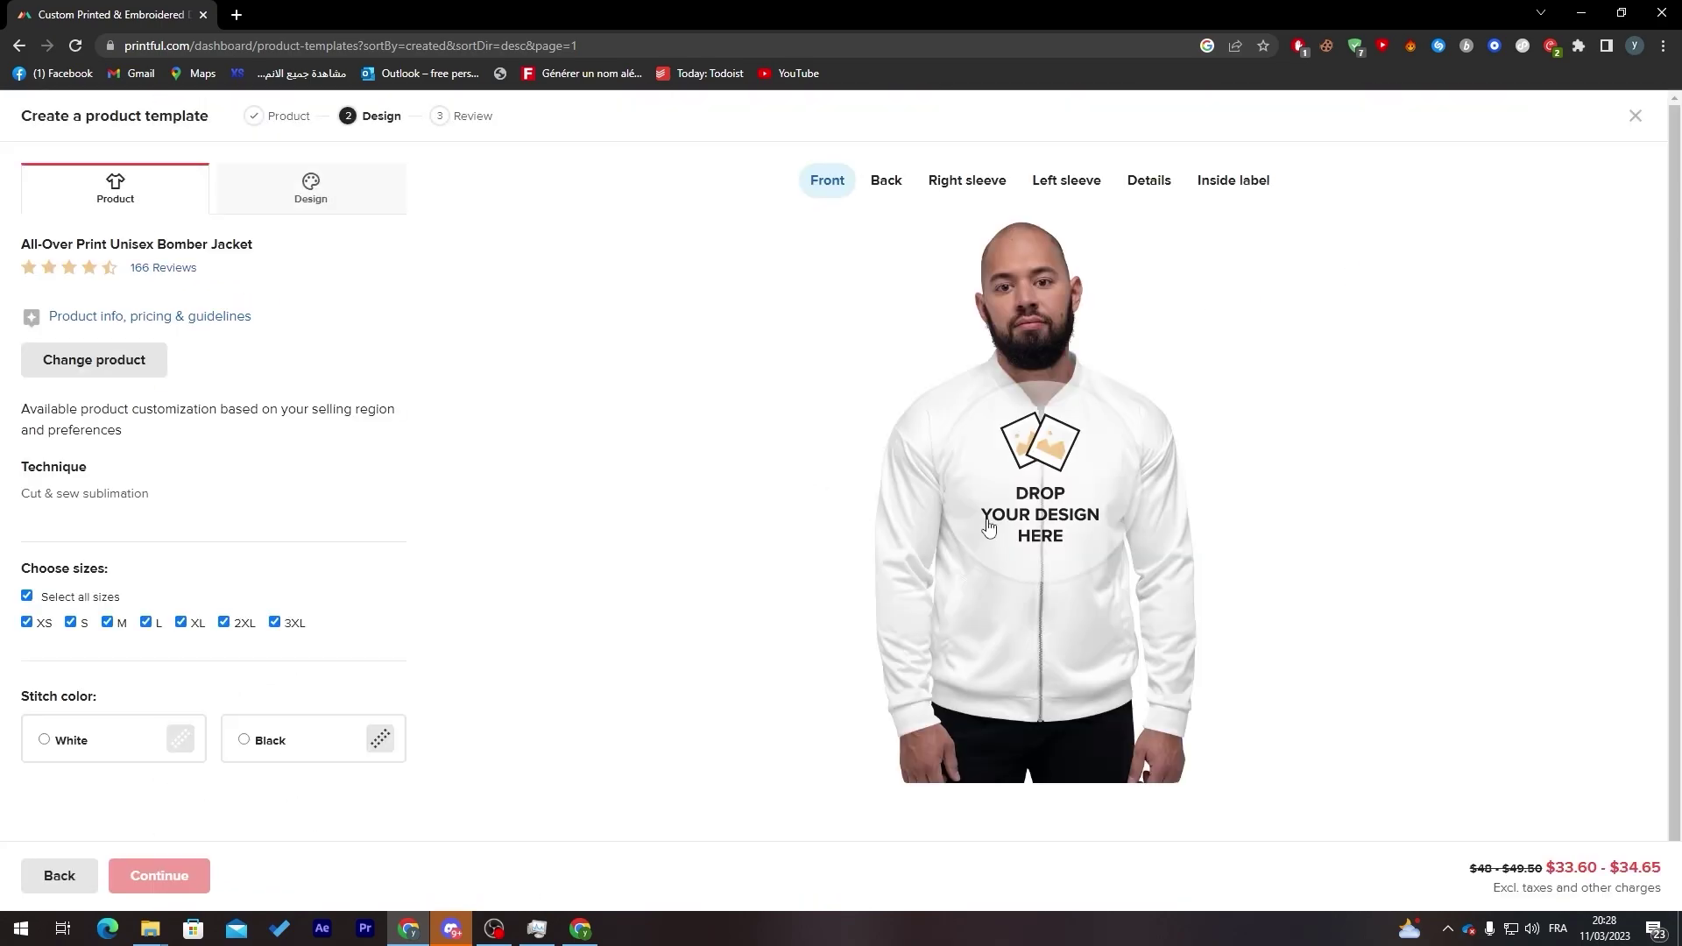
{"action": "left_click", "coordinate": [1041, 481]}
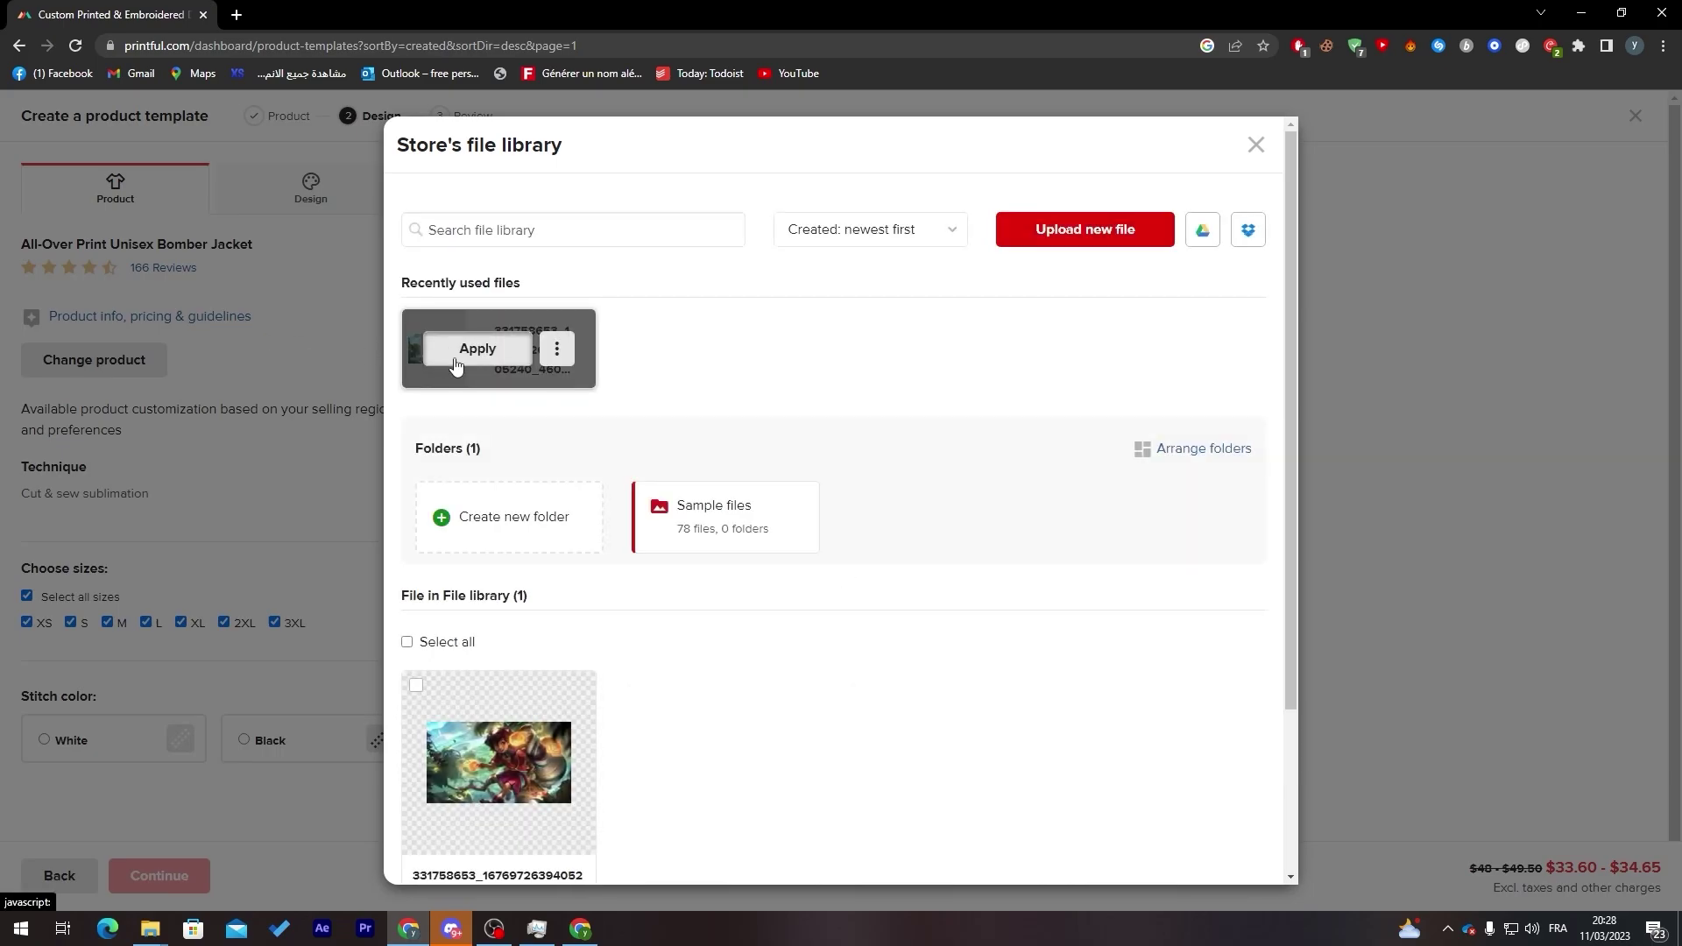
{"action": "left_click", "coordinate": [457, 351]}
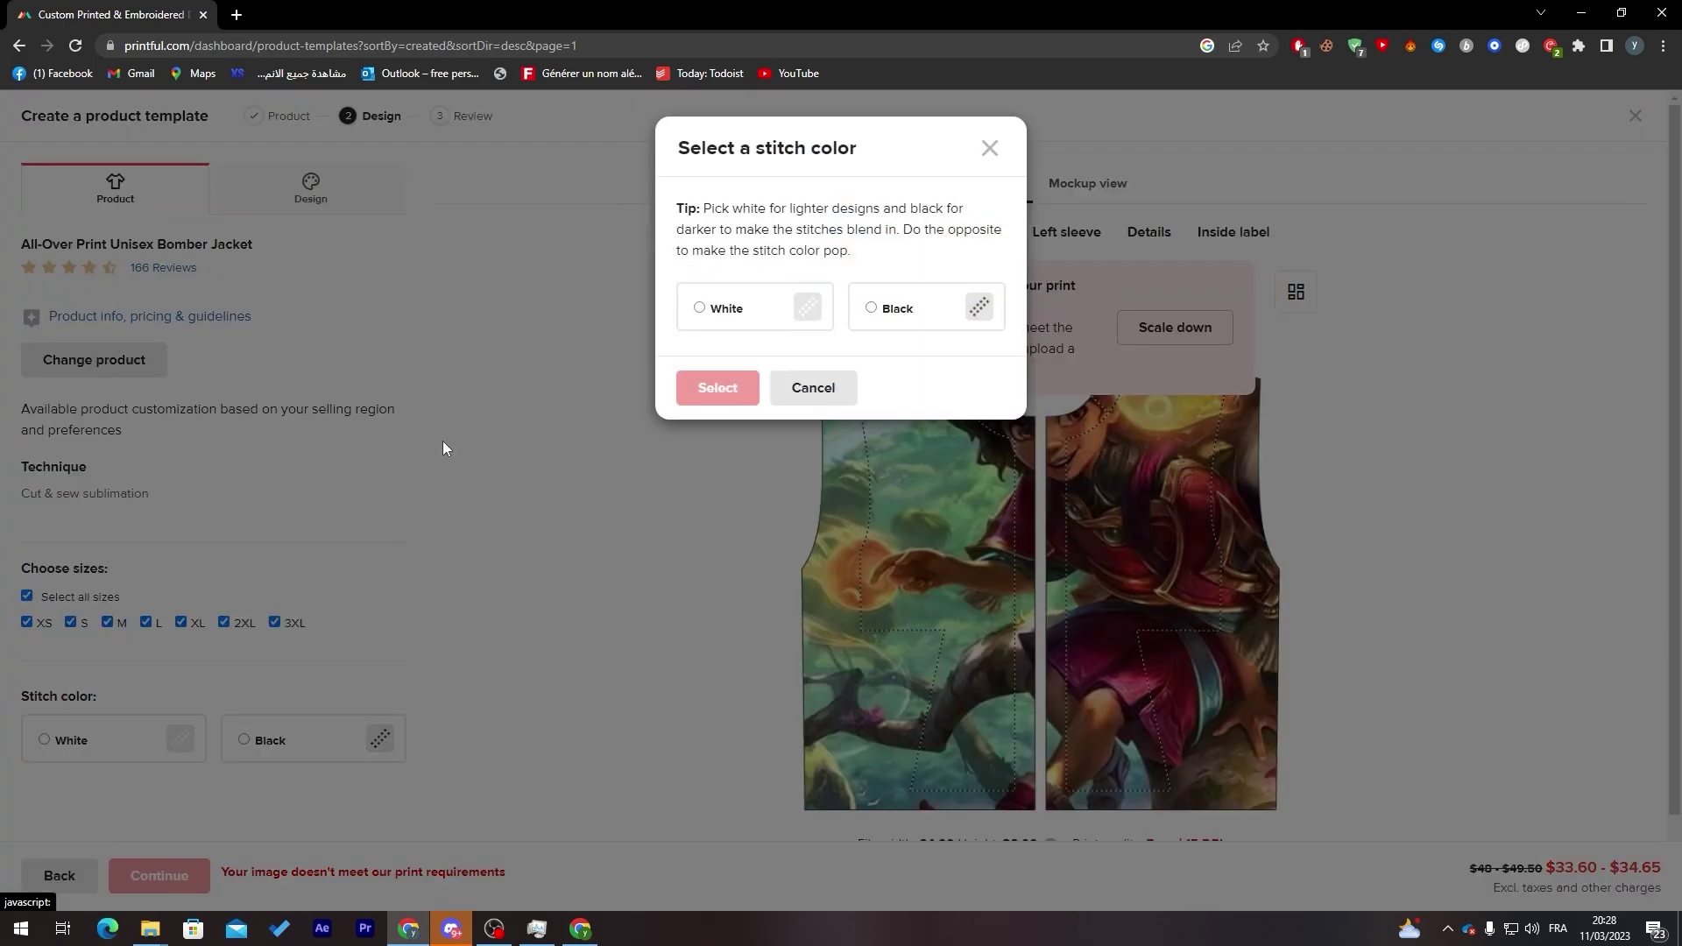
{"action": "left_click", "coordinate": [631, 322]}
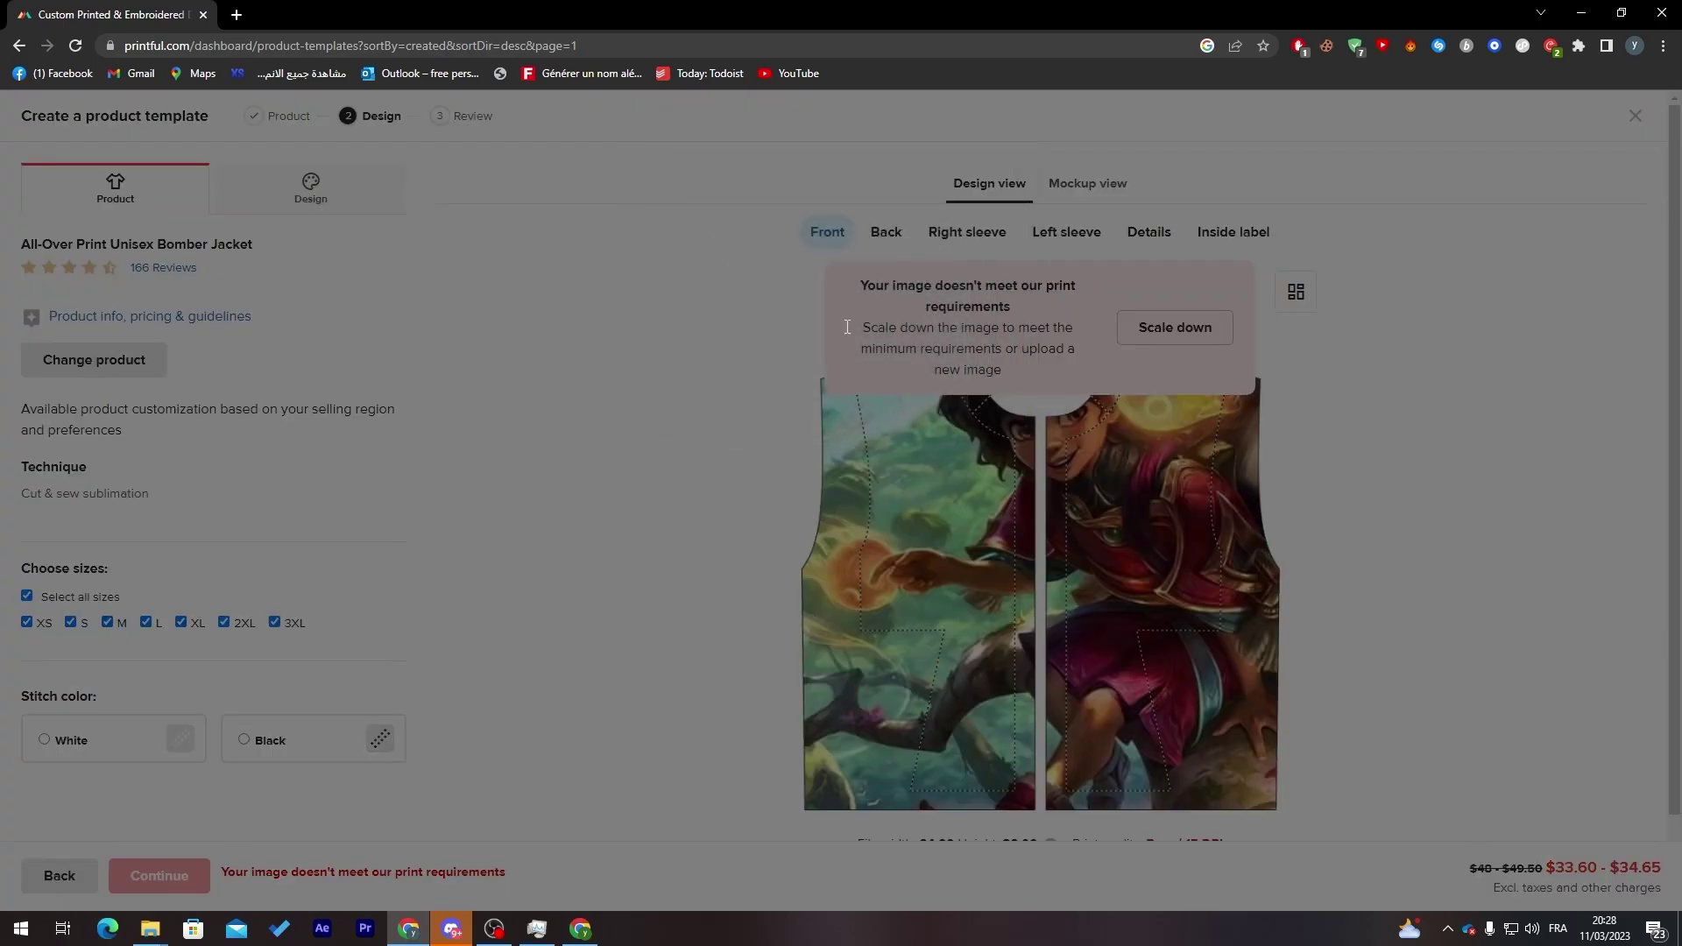
{"action": "left_click", "coordinate": [769, 326]}
{"action": "left_click", "coordinate": [745, 393]}
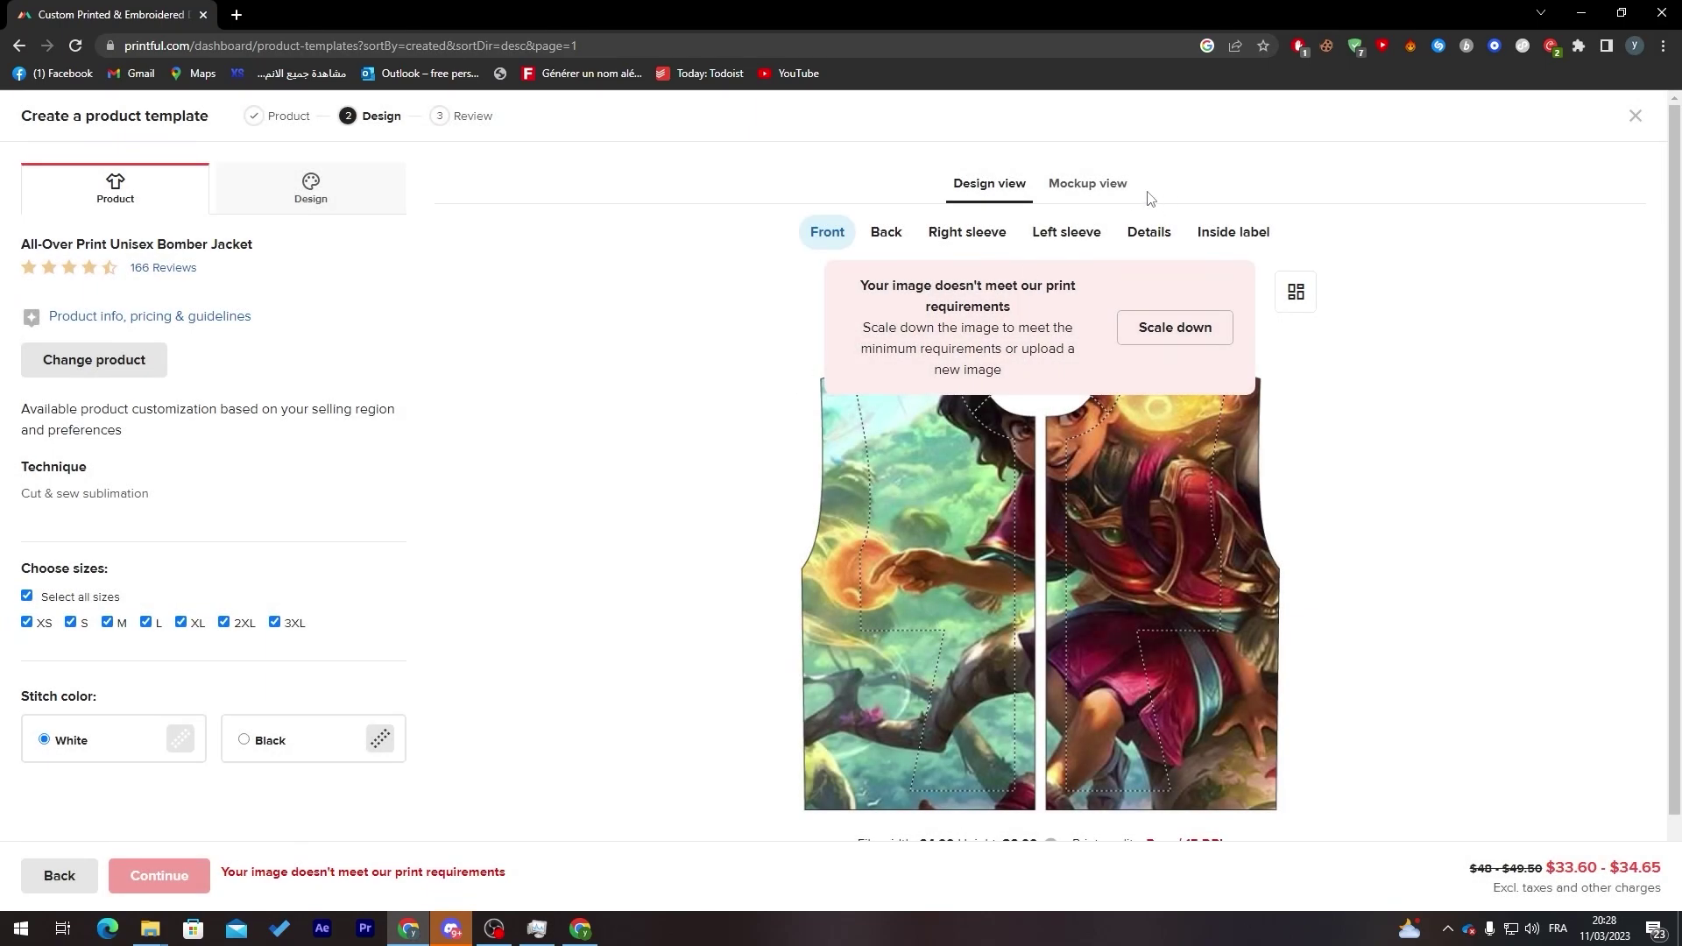
- Preview the bomber jacket mockups, then go back to the product catalog
{"action": "left_click", "coordinate": [1090, 199]}
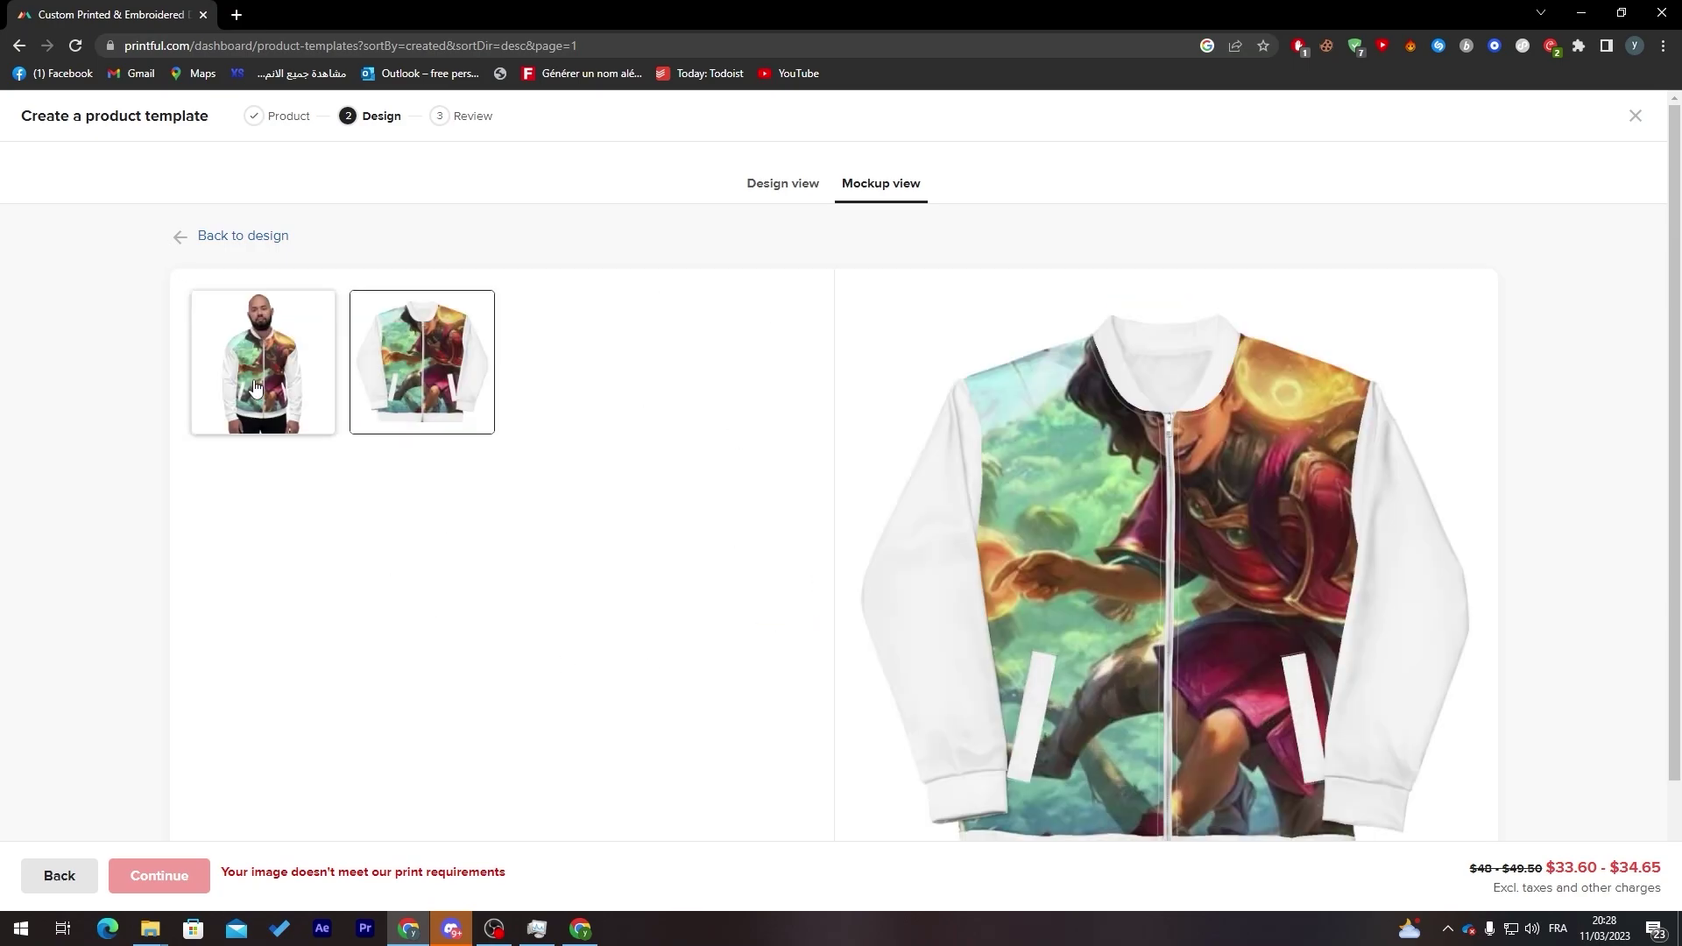
{"action": "left_click", "coordinate": [72, 876]}
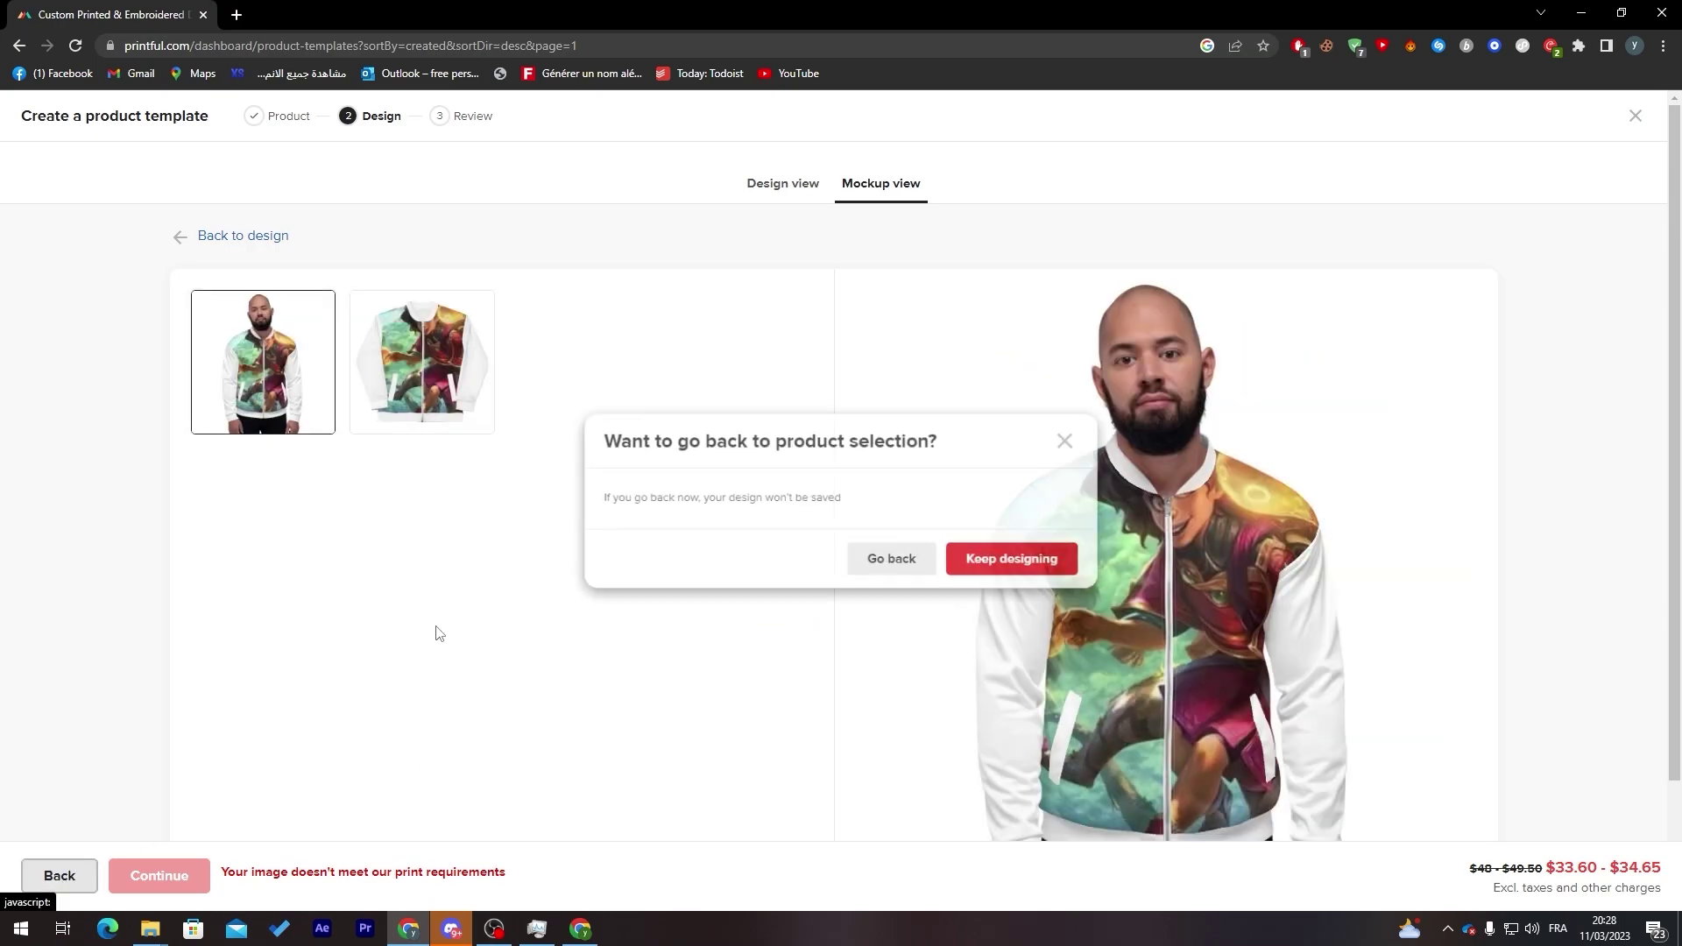
{"action": "left_click", "coordinate": [996, 578]}
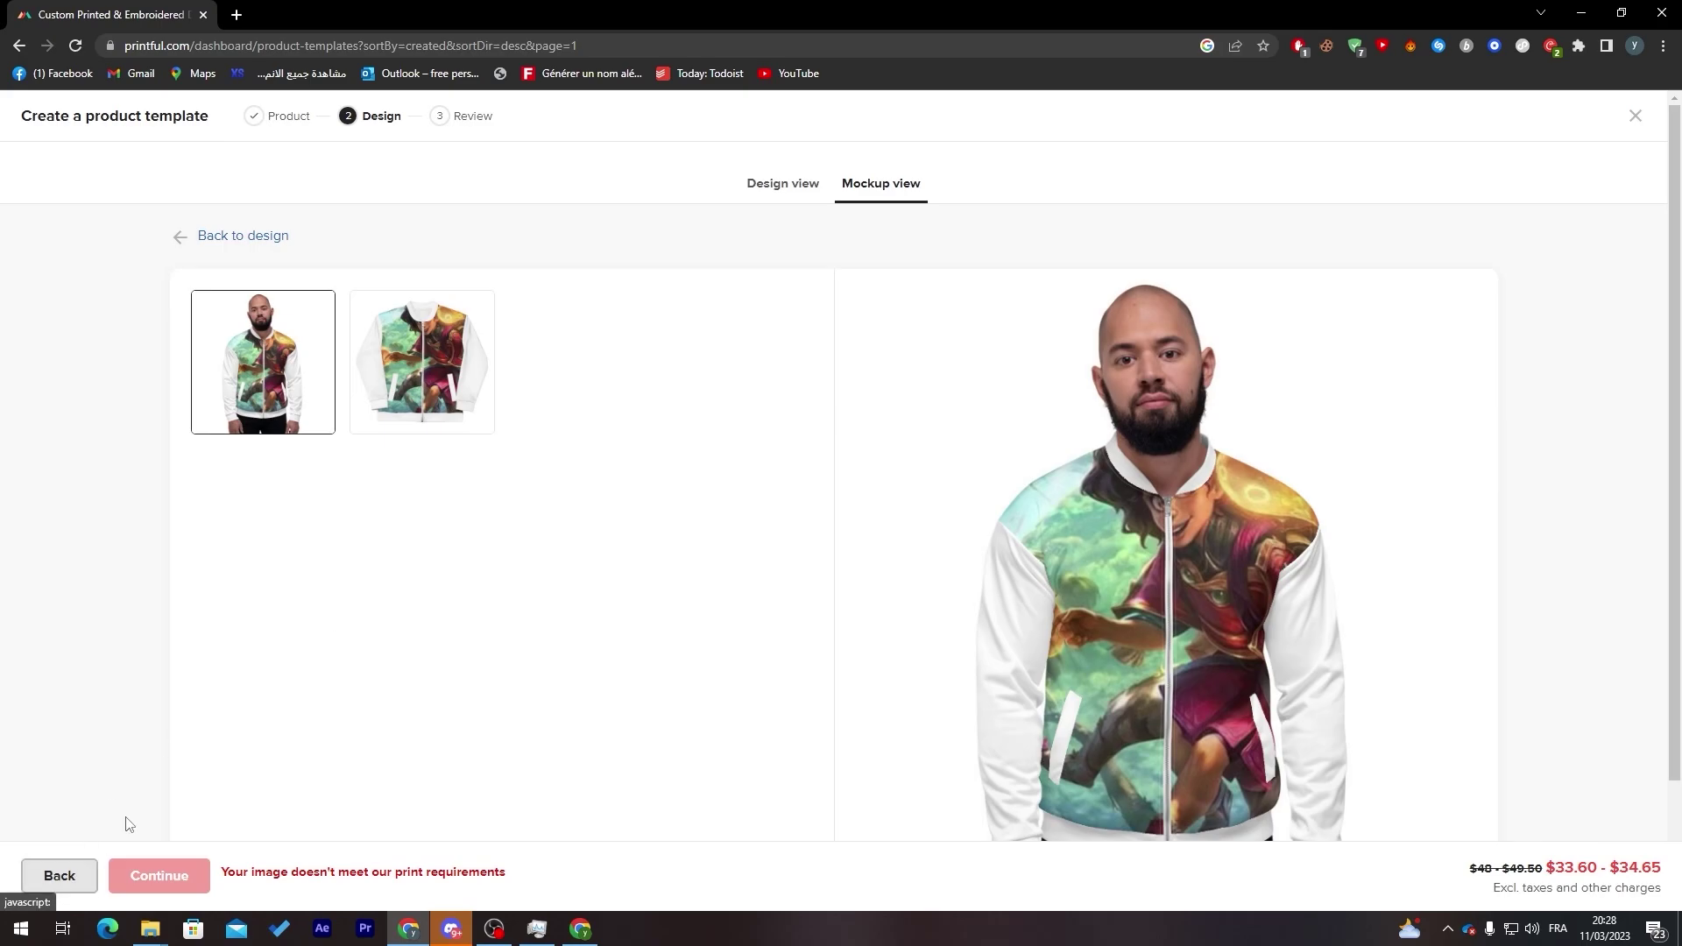
{"action": "left_click", "coordinate": [59, 875]}
{"action": "left_click", "coordinate": [885, 555]}
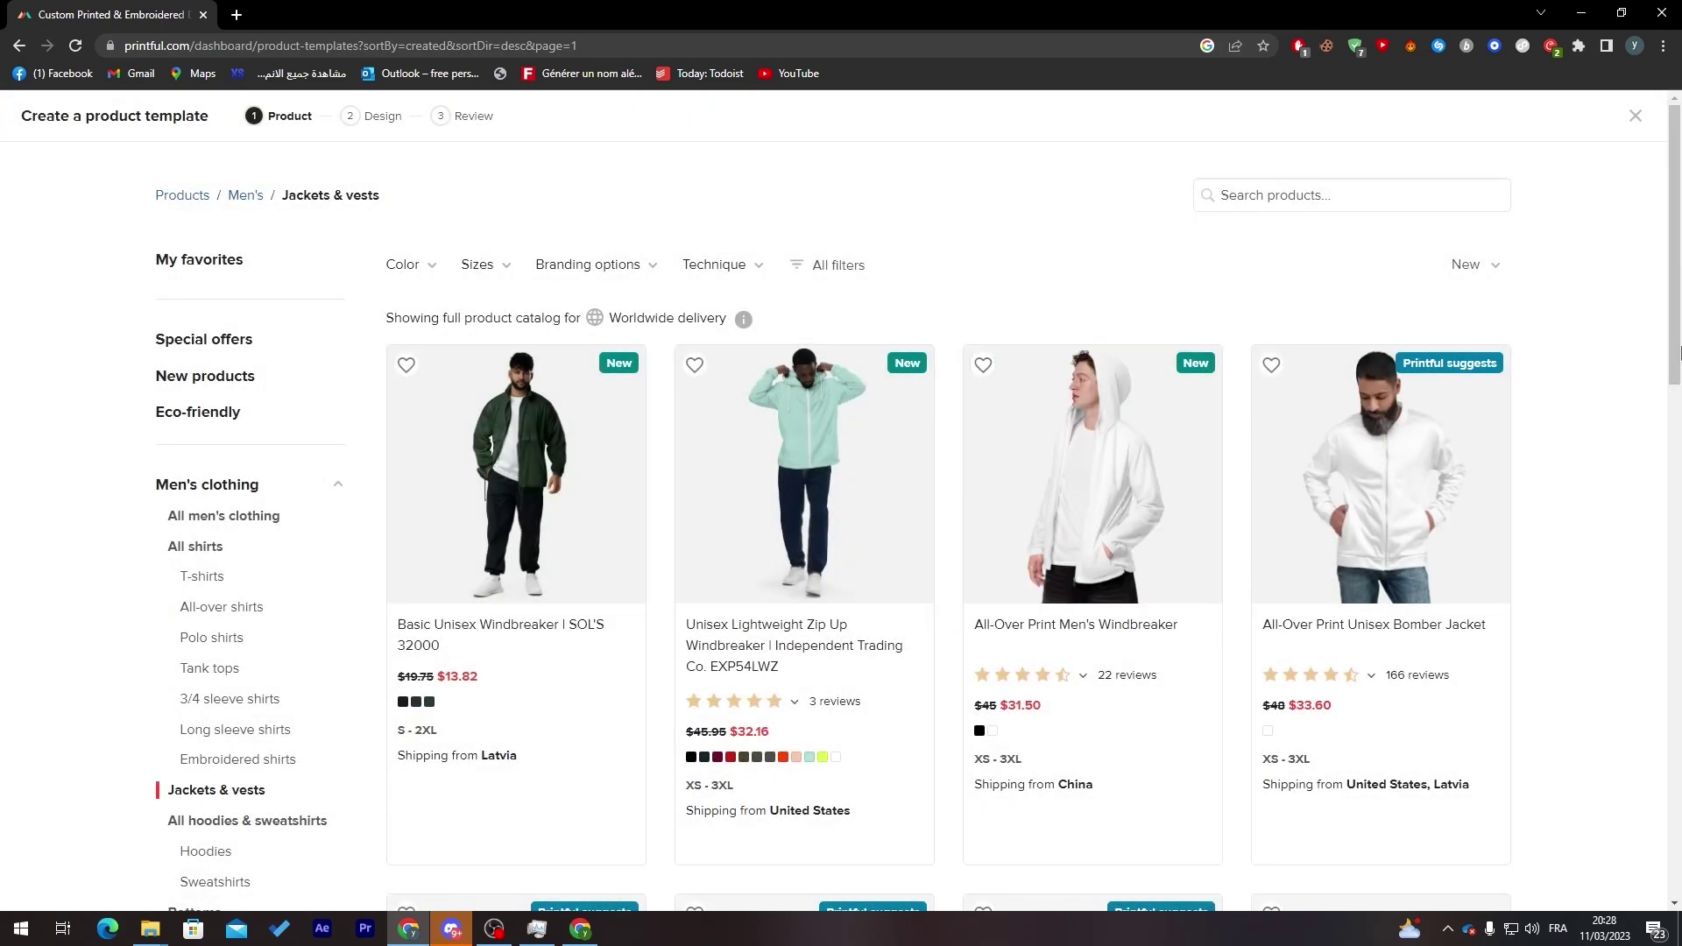
- Place the artwork as right-chest embroidery on the Men's Columbia Fleece Vest, shifted slightly left
{"action": "scroll", "coordinate": [1635, 469], "scroll_direction": "down", "scroll_amount": 7}
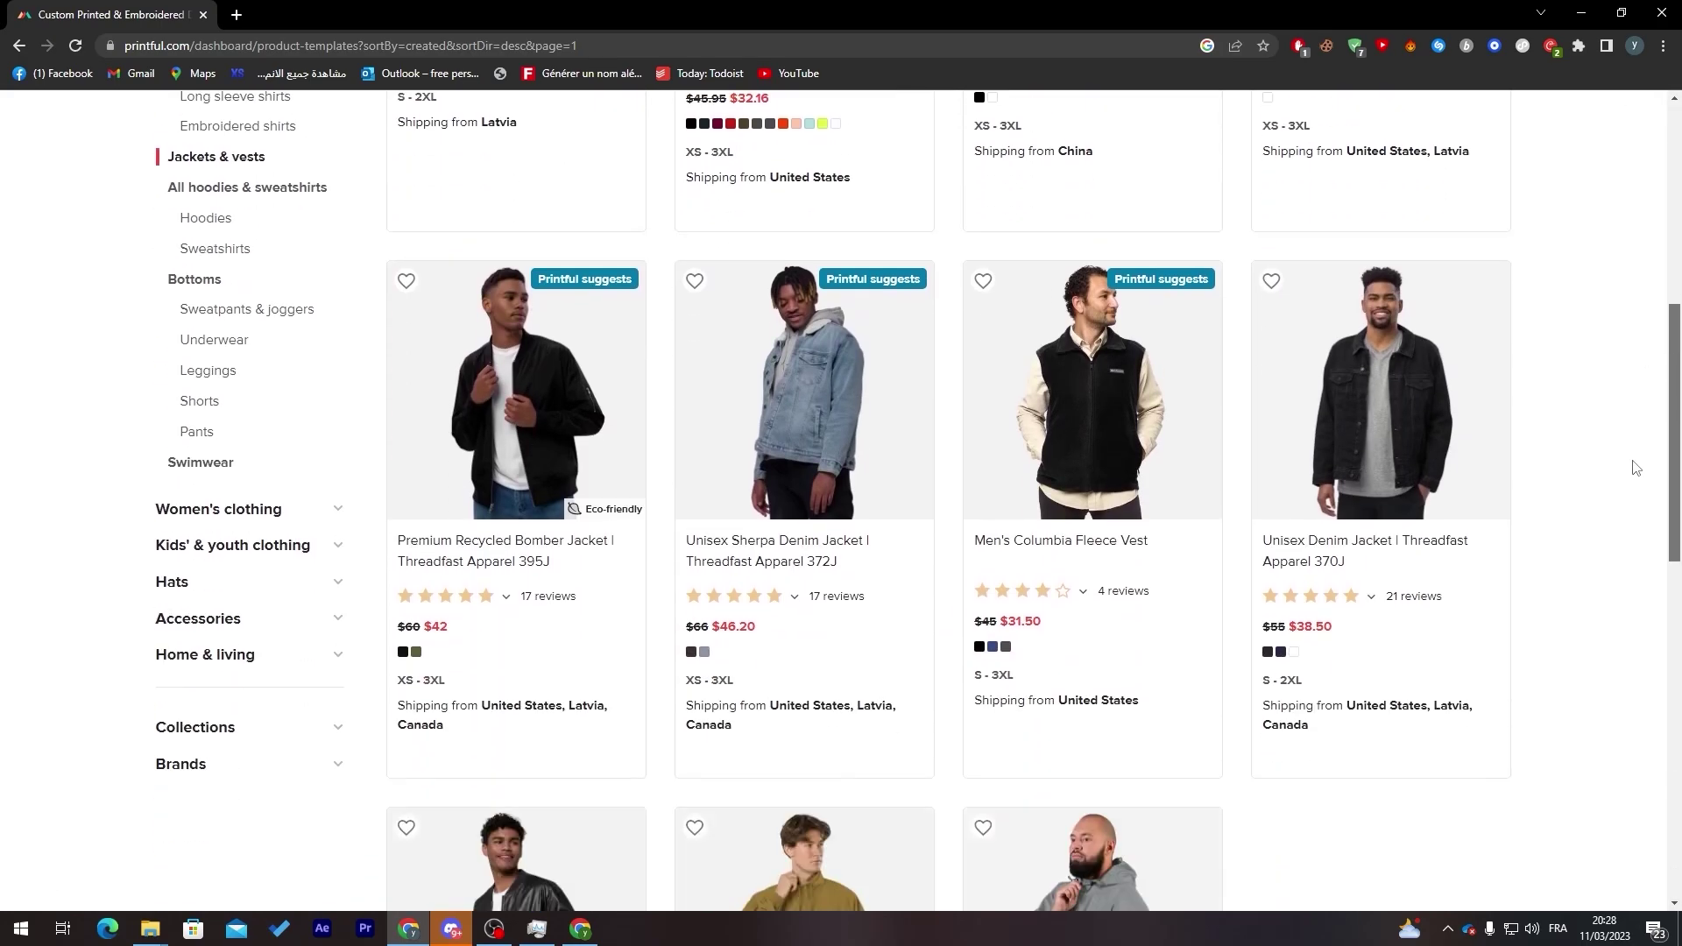
{"action": "left_click", "coordinate": [1112, 450]}
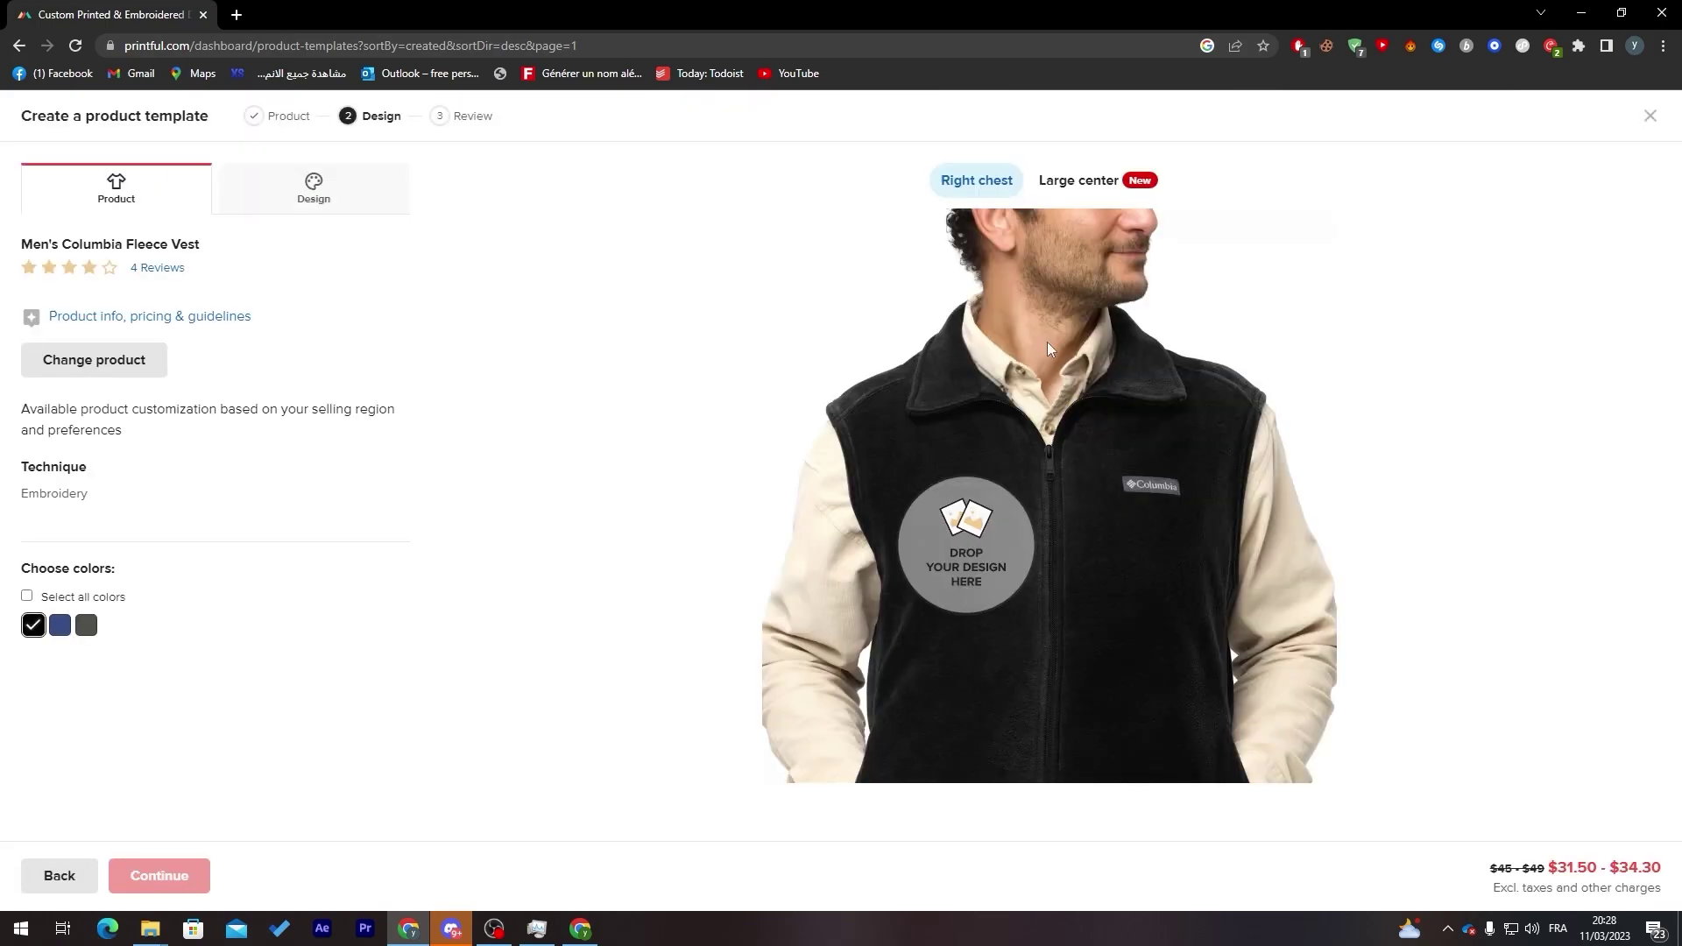
{"action": "left_click", "coordinate": [966, 536]}
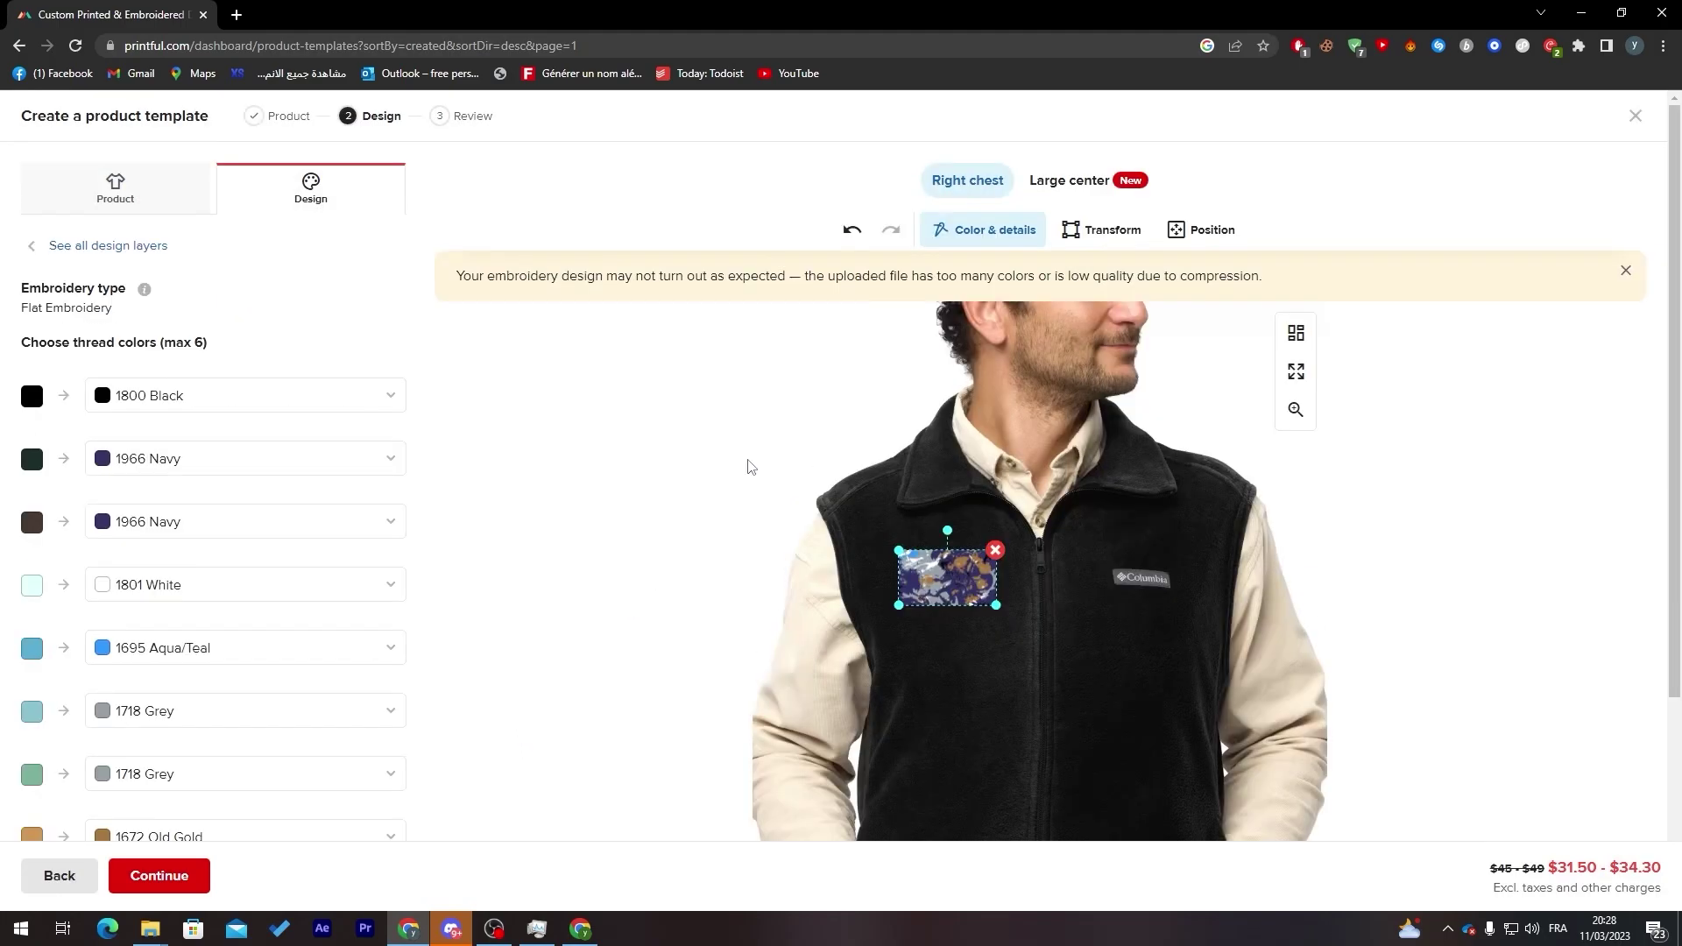
{"action": "left_click_drag", "start_coordinate": [999, 584], "coordinate": [905, 585]}
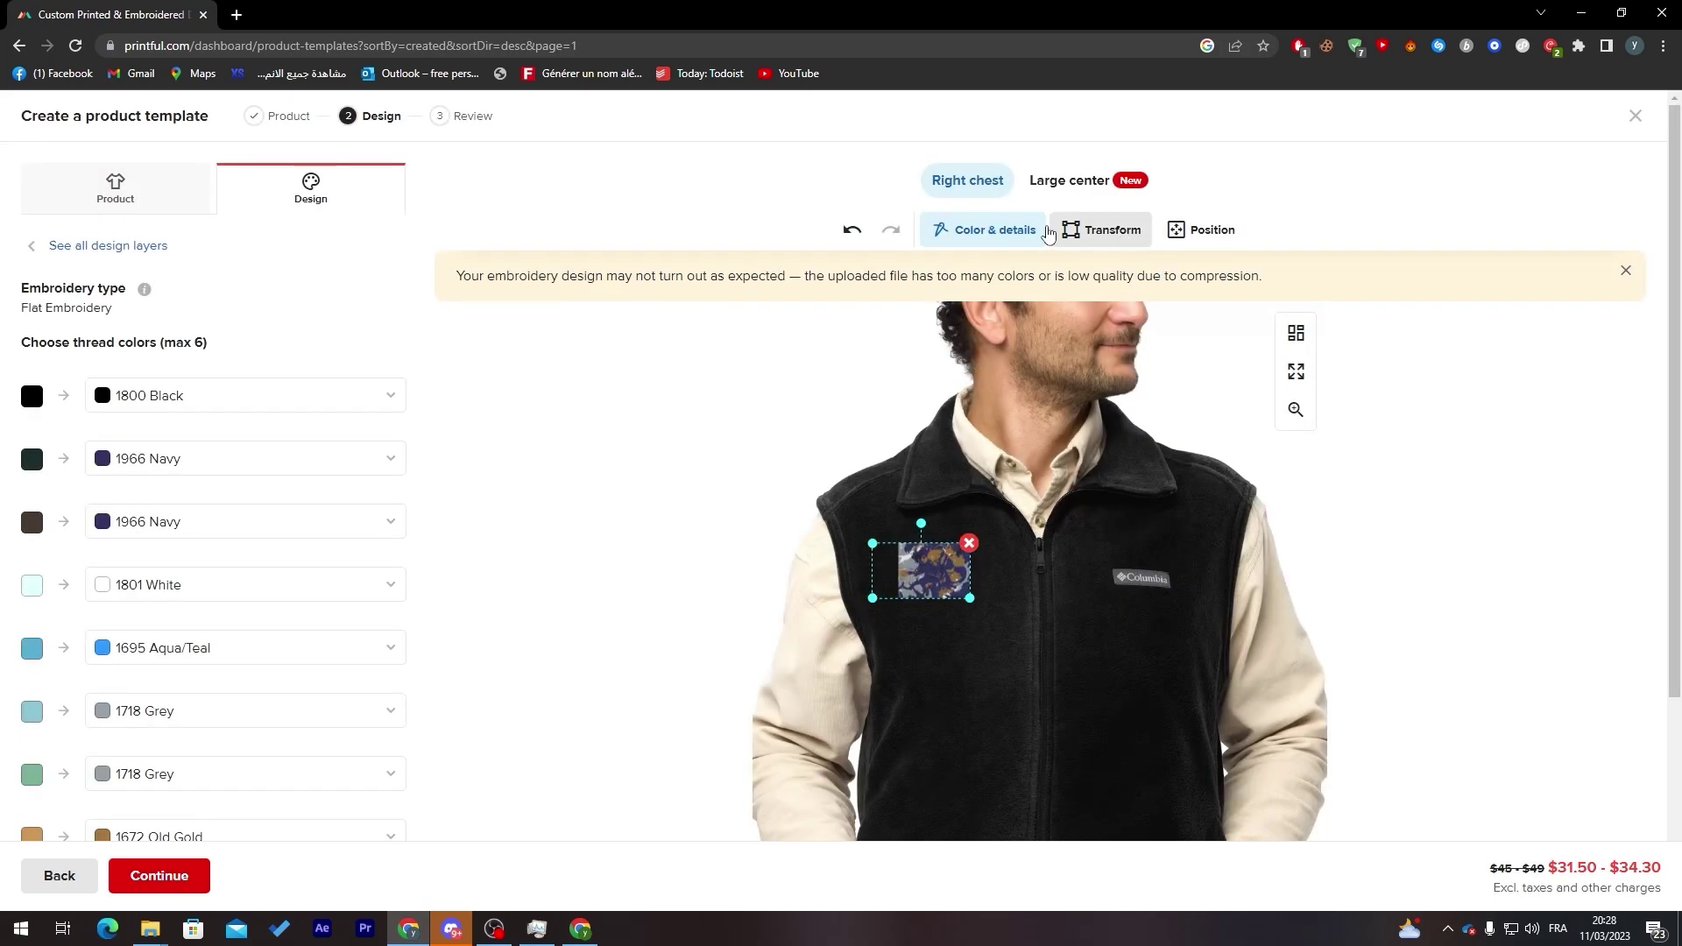
- Leave the vest design and return to the Jackets & vests catalog
{"action": "left_click", "coordinate": [60, 875]}
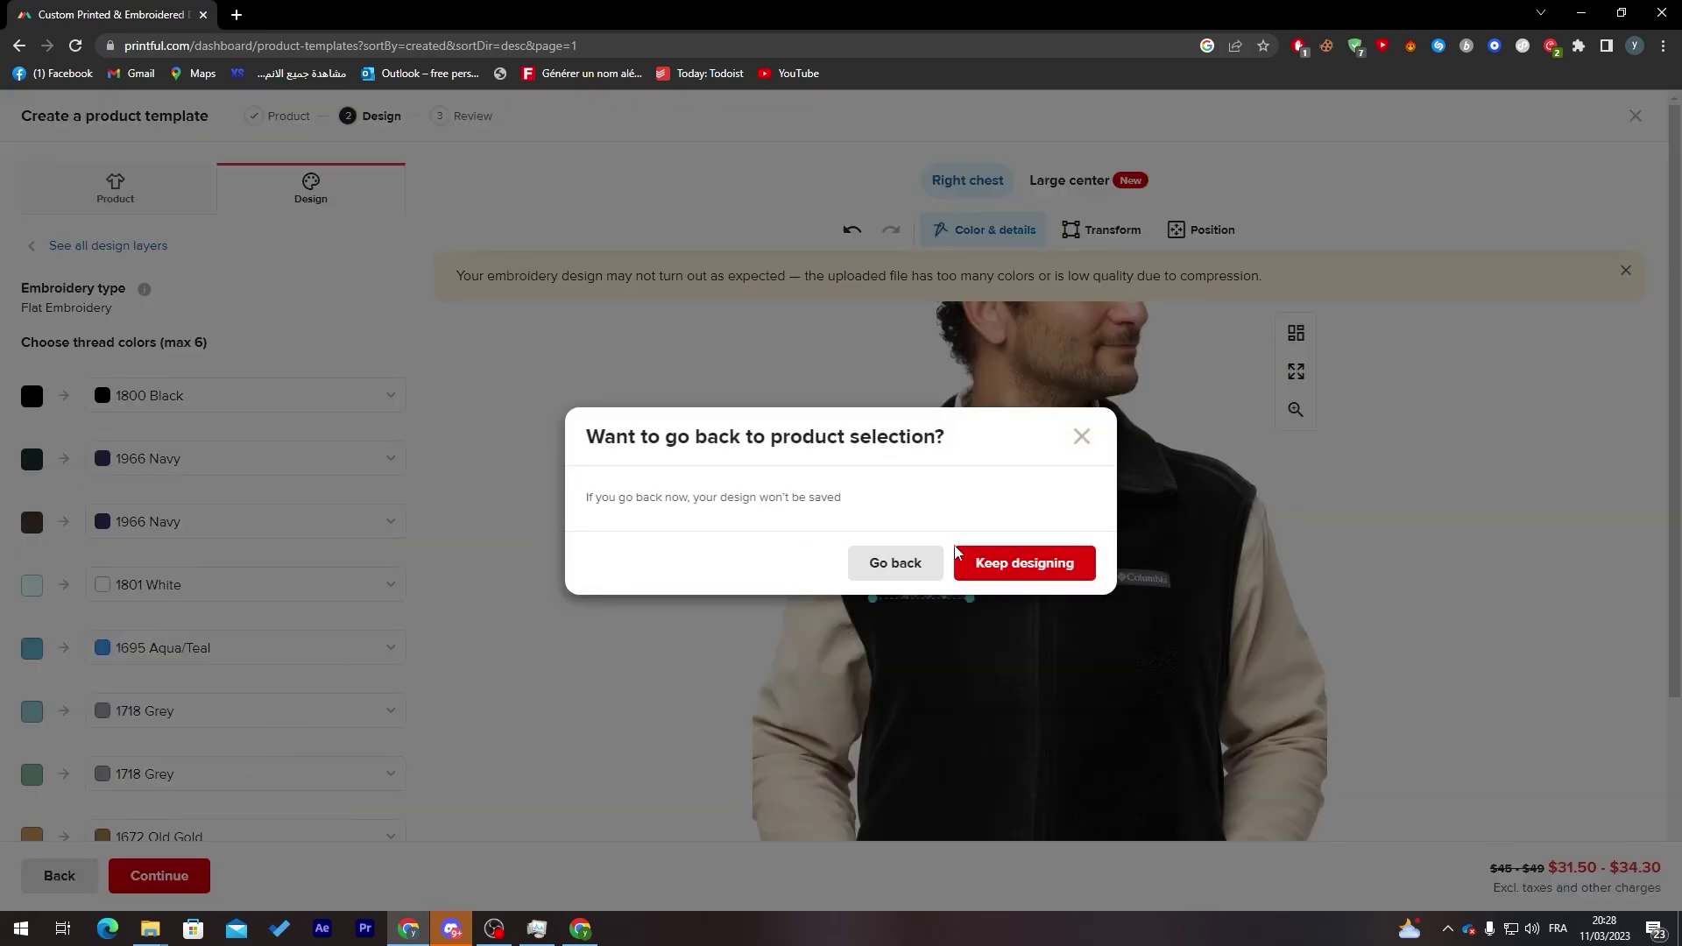
{"action": "left_click", "coordinate": [888, 562]}
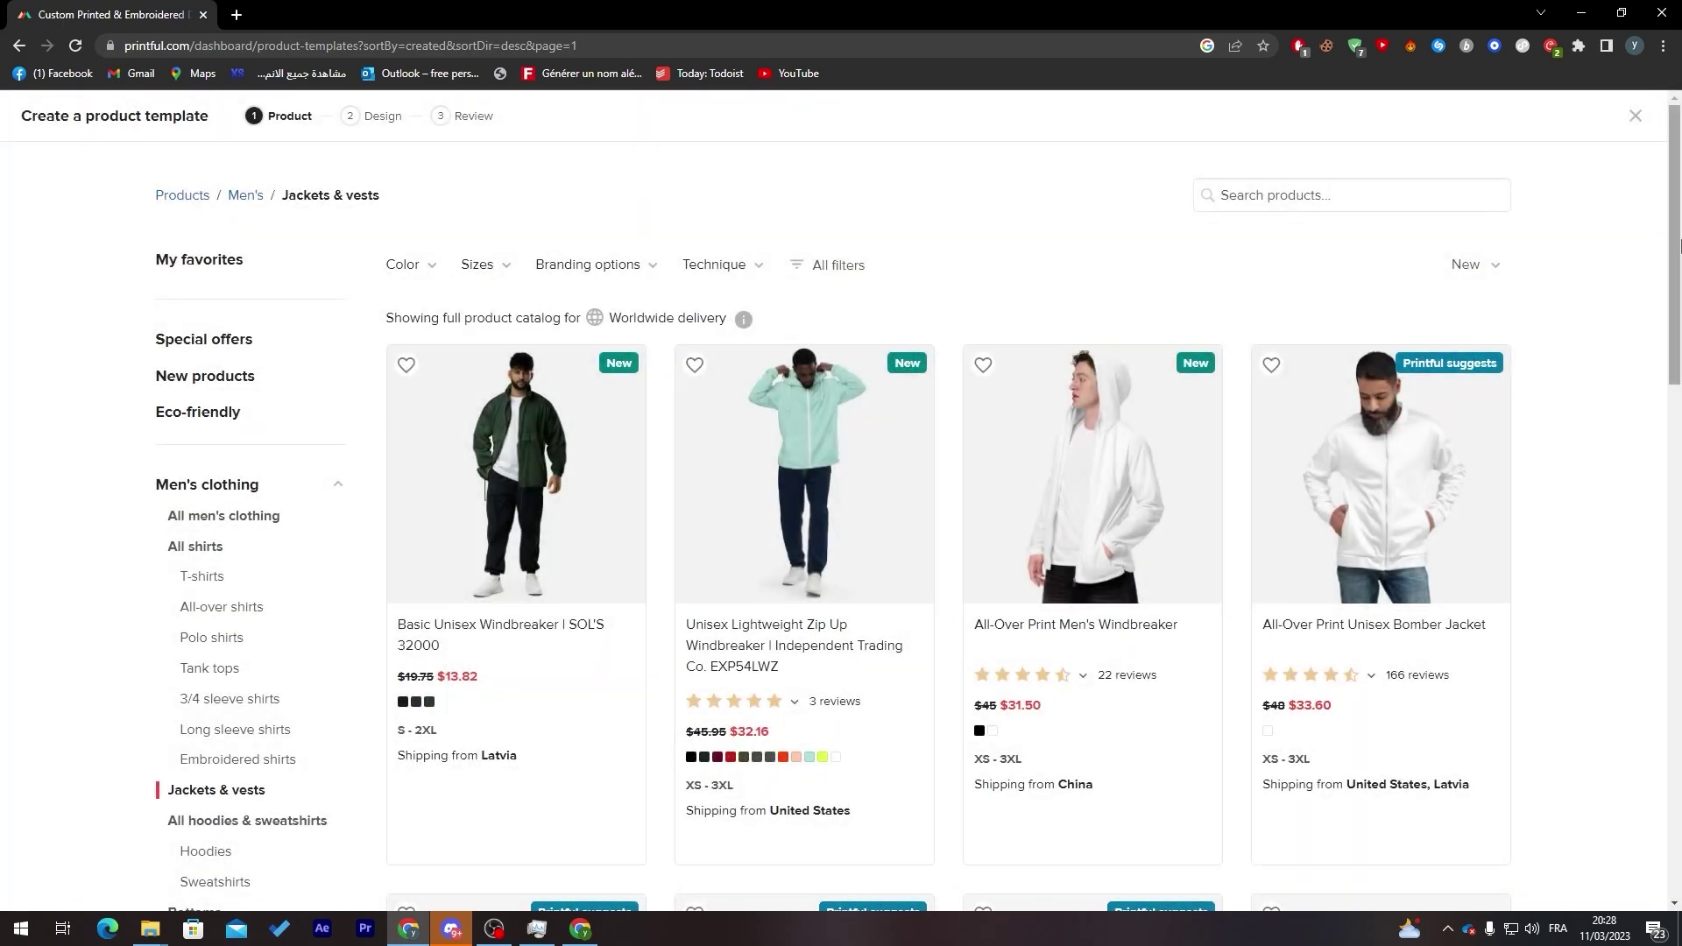
{"action": "scroll", "coordinate": [421, 351], "scroll_direction": "down", "scroll_amount": 14}
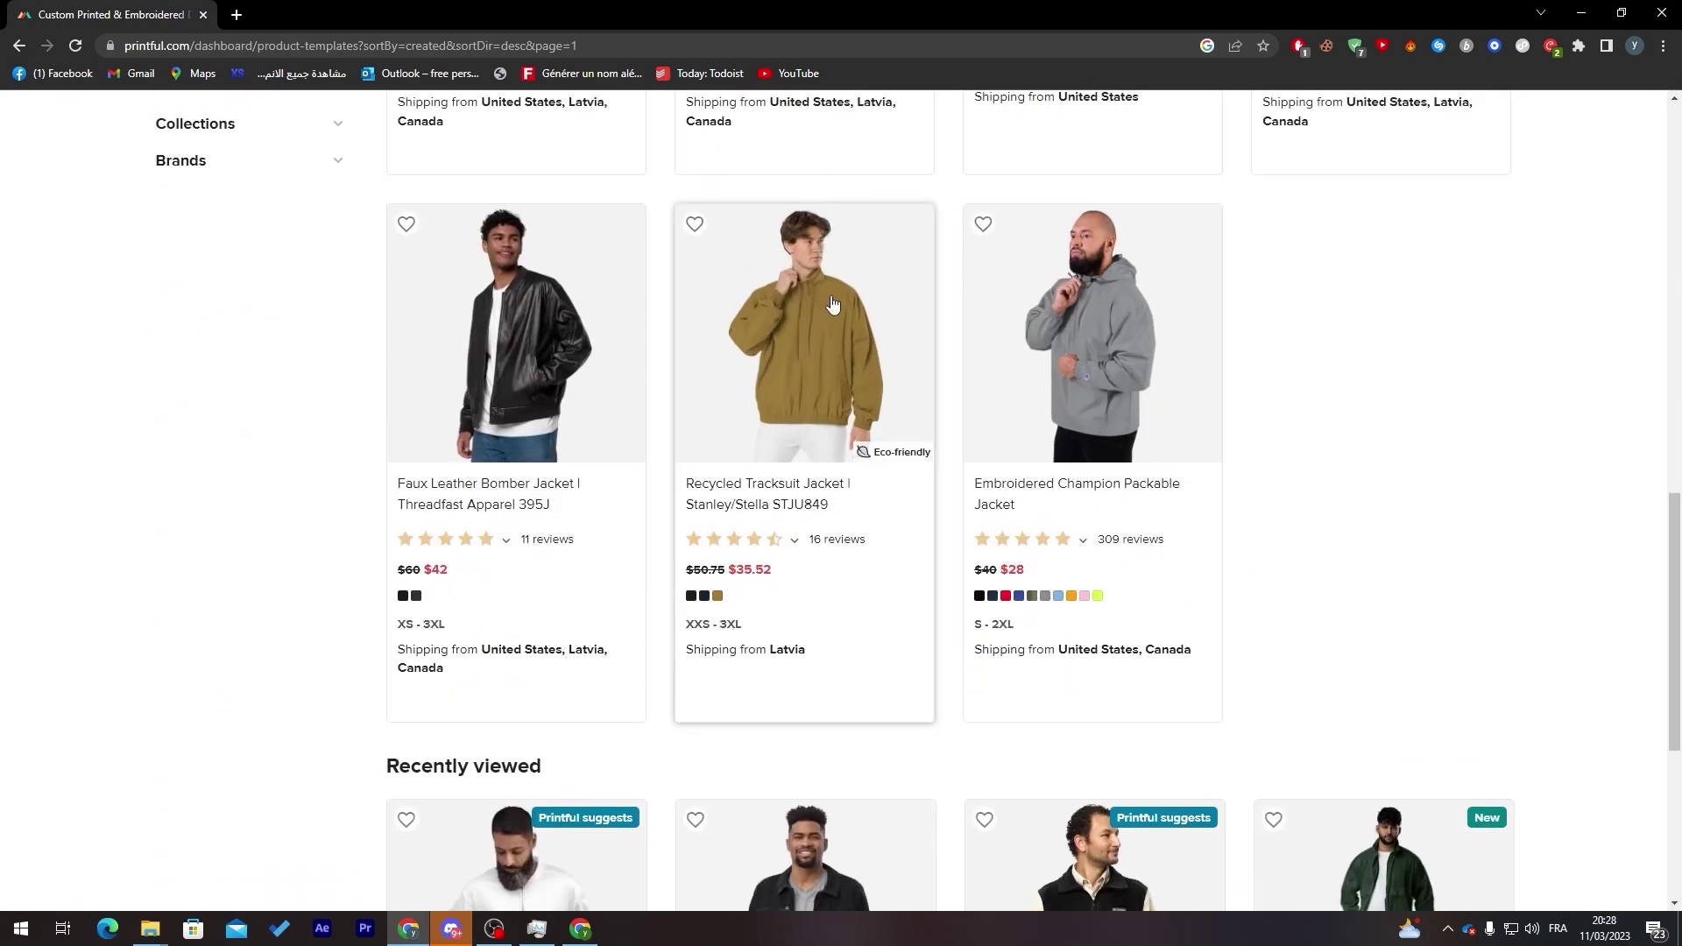
- Apply the recent artwork to the Recycled Tracksuit Jacket's left chest
{"action": "left_click", "coordinate": [706, 254]}
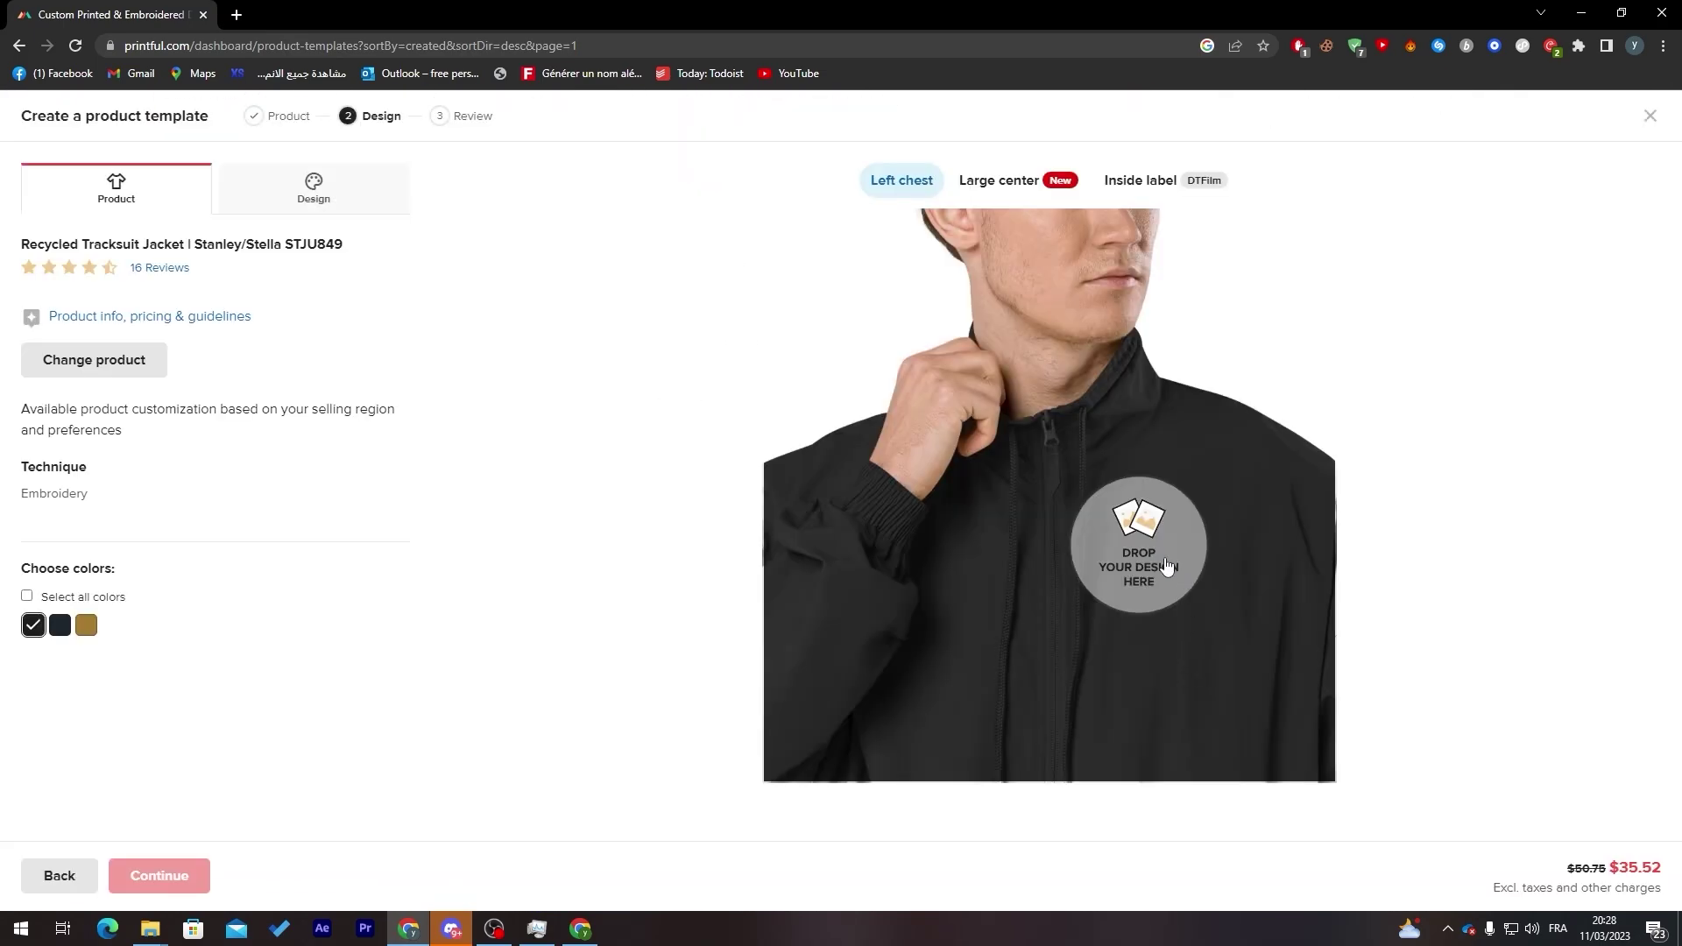
{"action": "left_click", "coordinate": [1166, 565]}
{"action": "left_click", "coordinate": [487, 359]}
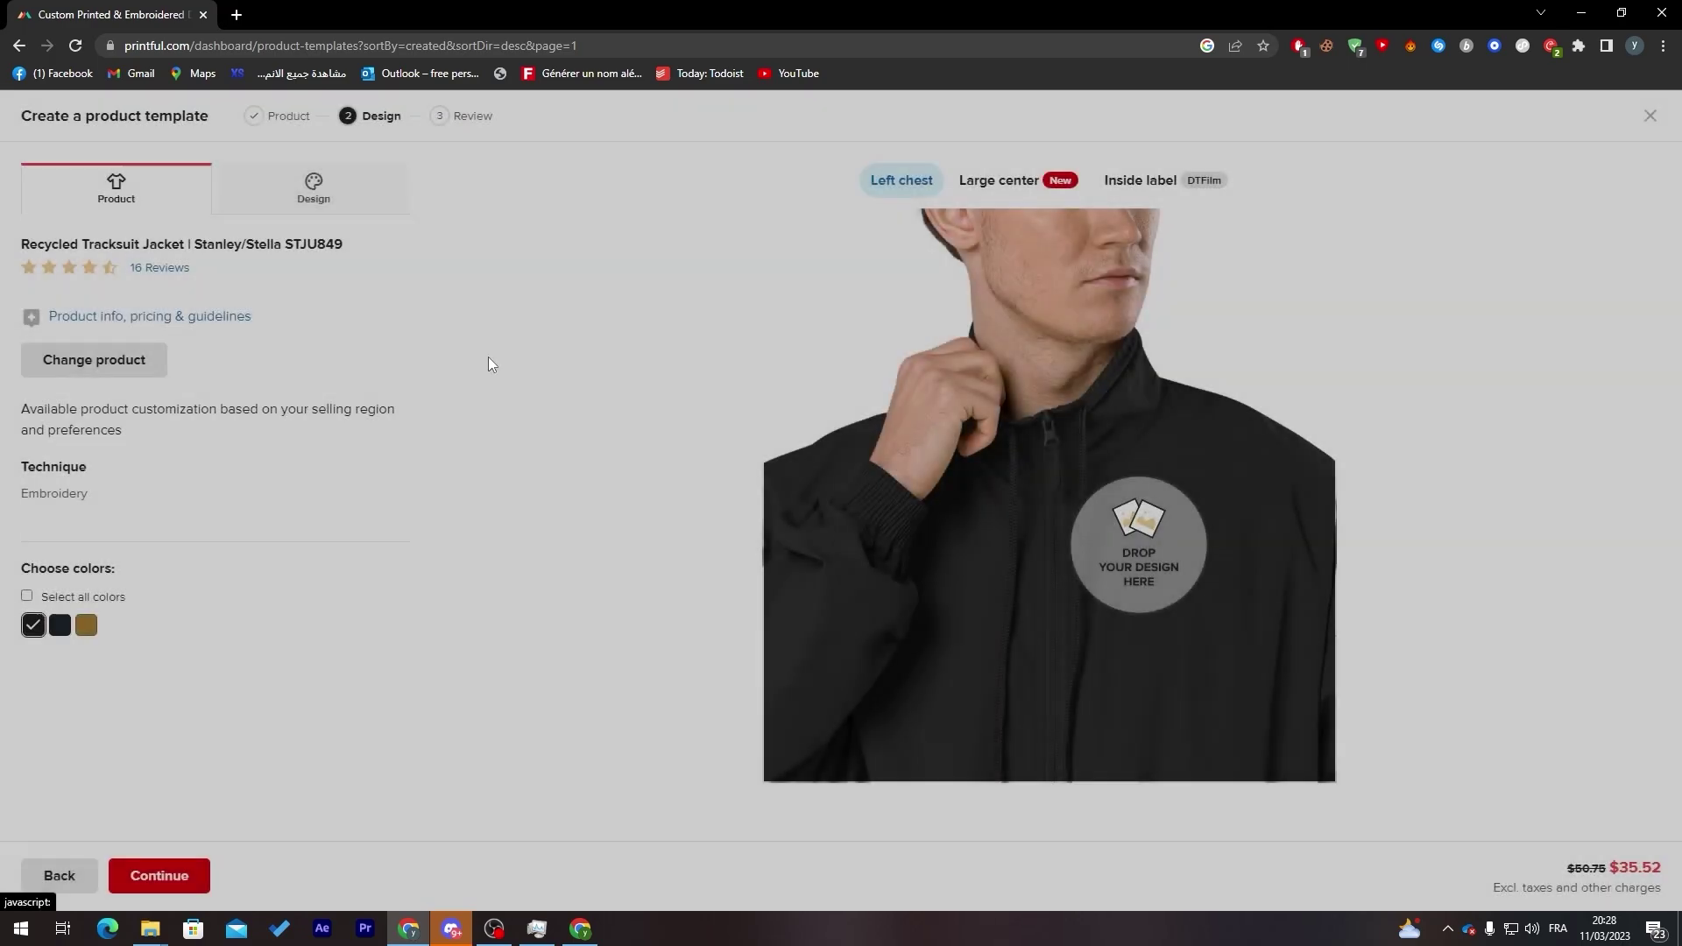
{"action": "left_click", "coordinate": [1117, 585]}
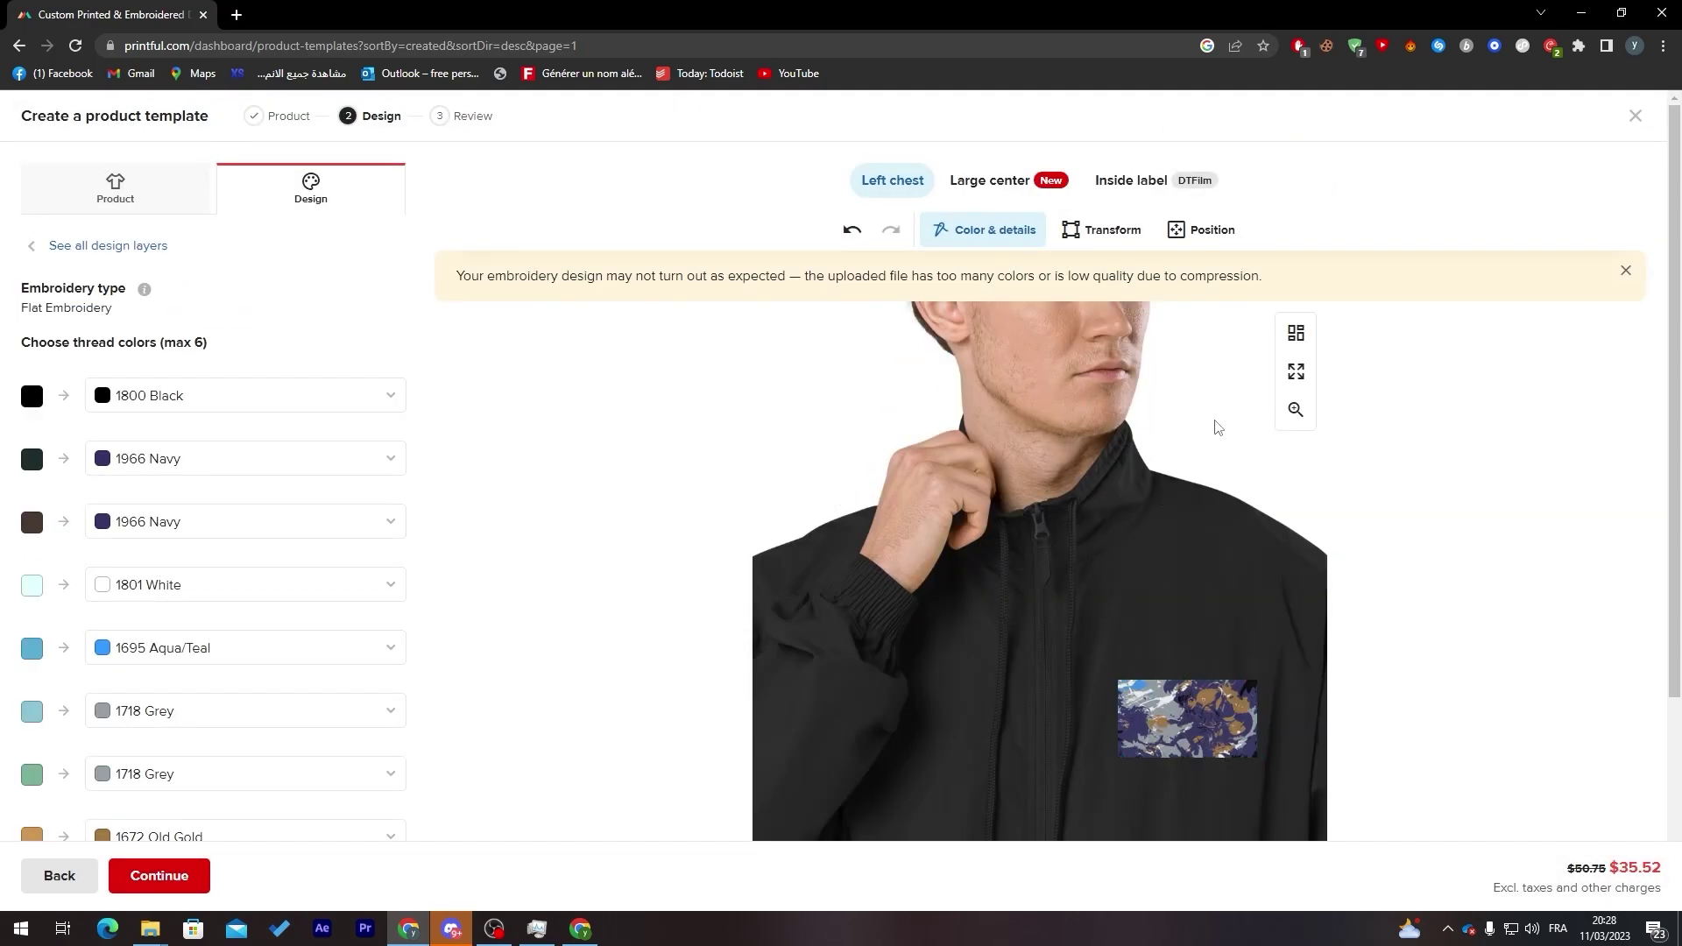
- Choose the second template for the jacket's inside label
{"action": "left_click", "coordinate": [1030, 184]}
{"action": "left_click", "coordinate": [1125, 184]}
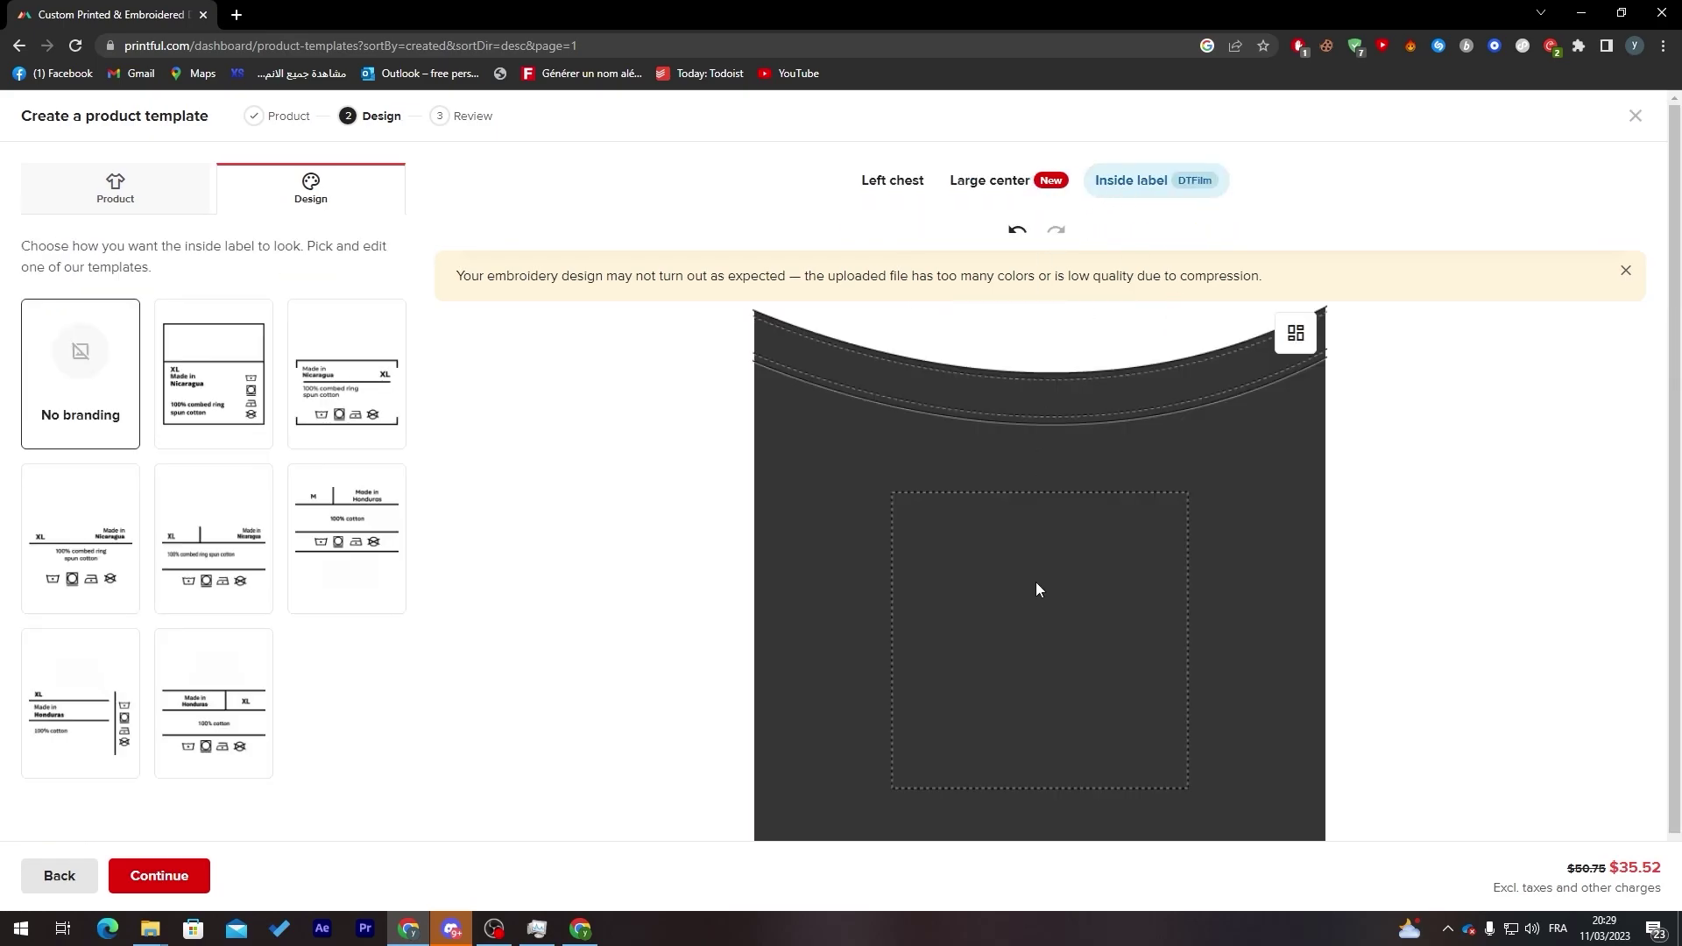
{"action": "left_click", "coordinate": [213, 418]}
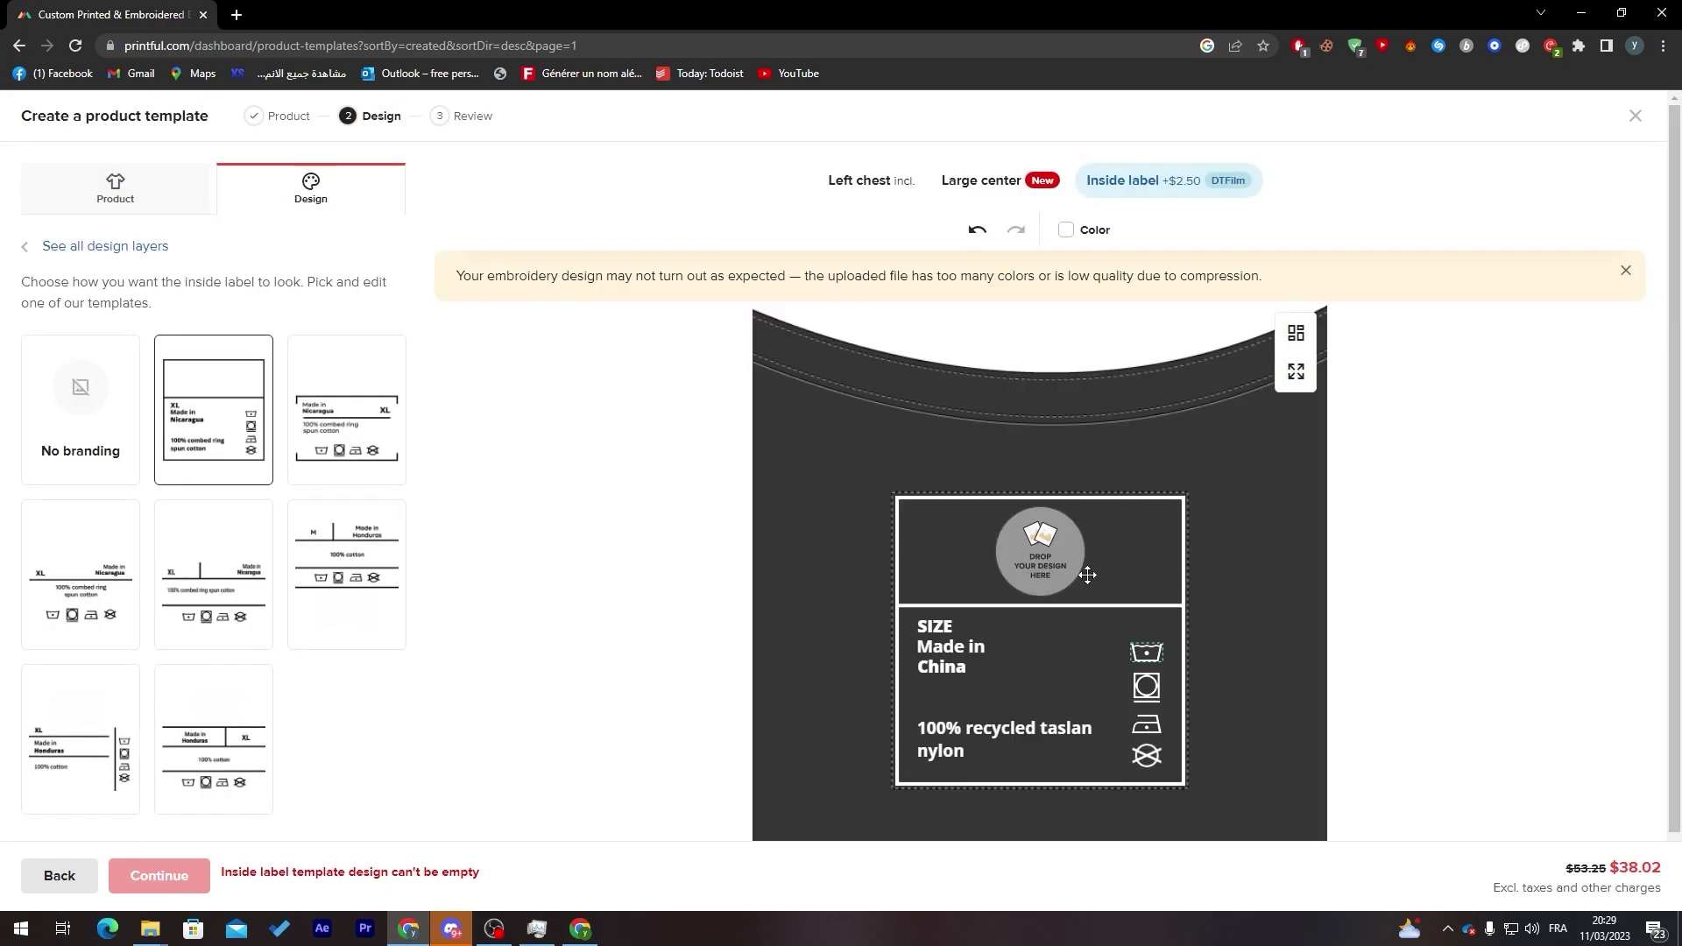
- Apply the recent artwork to the inside label's image area, above the size and care text
{"action": "left_click", "coordinate": [932, 587]}
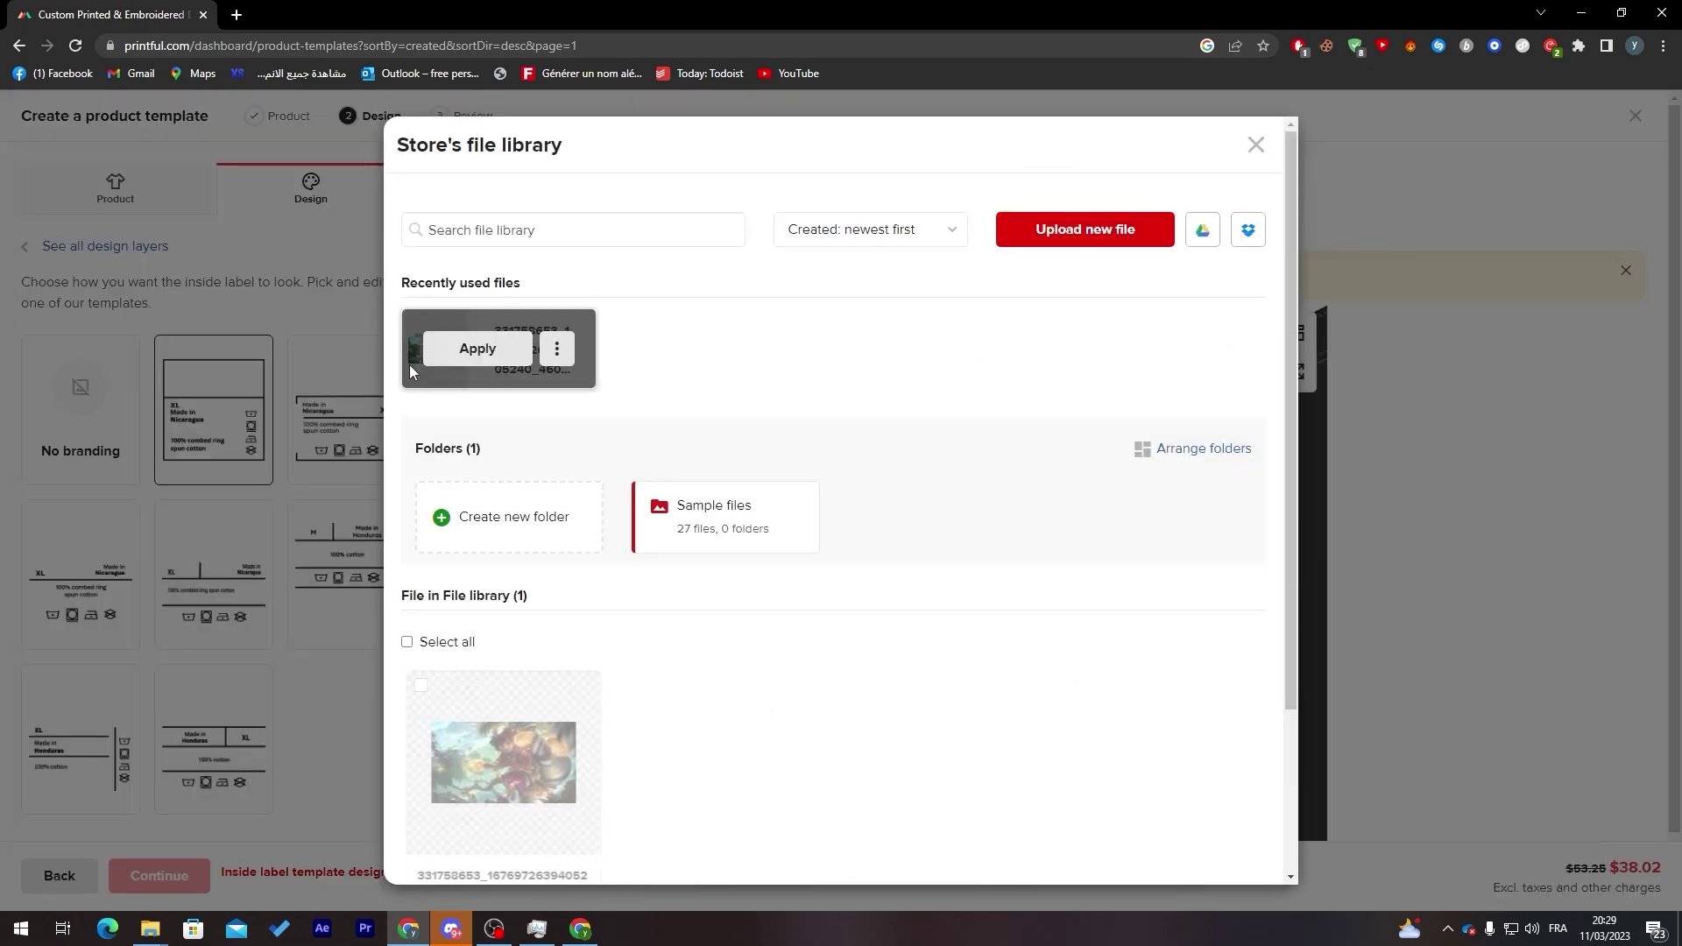
{"action": "left_click", "coordinate": [469, 359]}
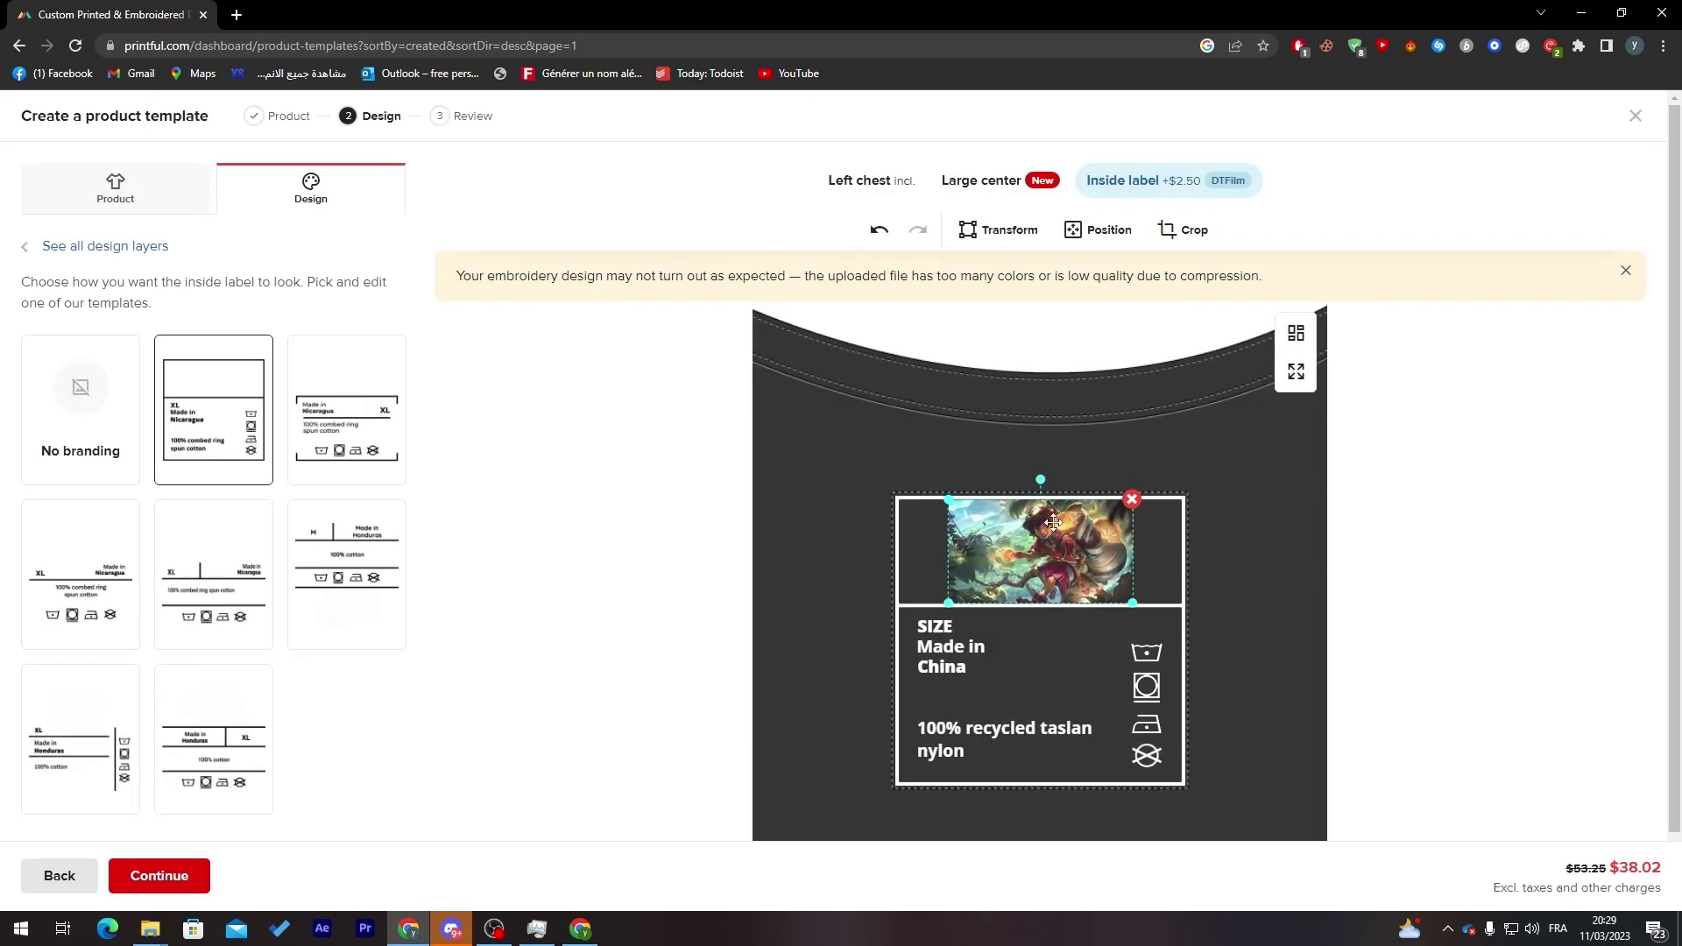
{"action": "left_click", "coordinate": [1020, 710]}
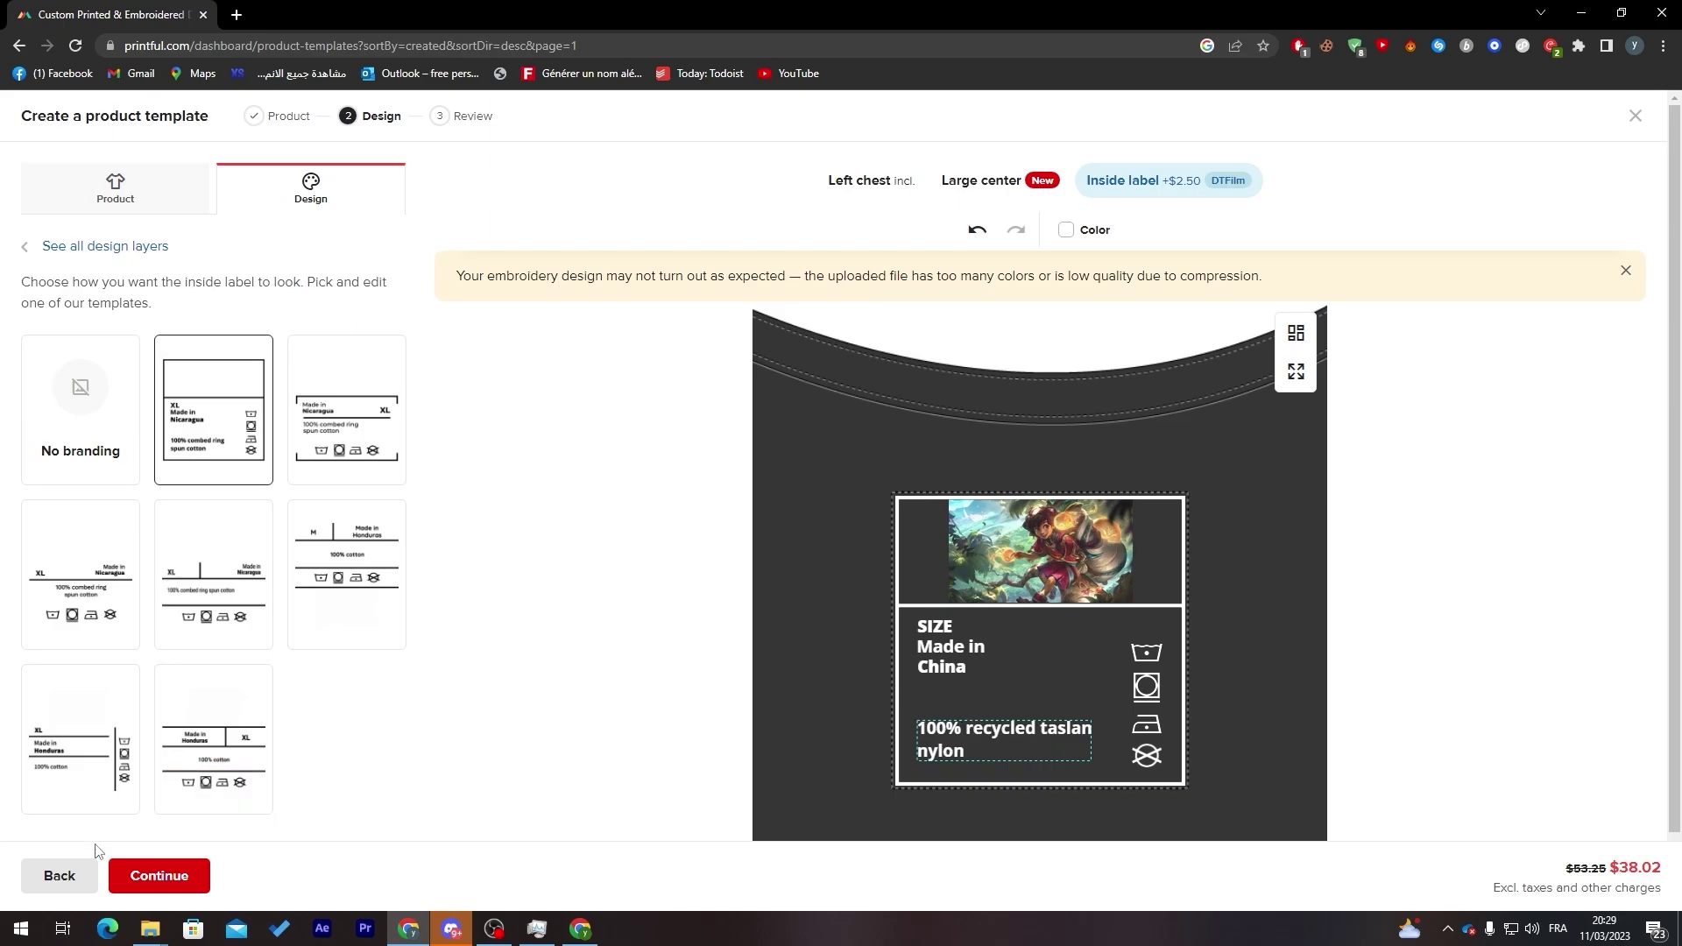
- Request a return to product selection, keep designing once, then request it again
{"action": "left_click", "coordinate": [55, 873]}
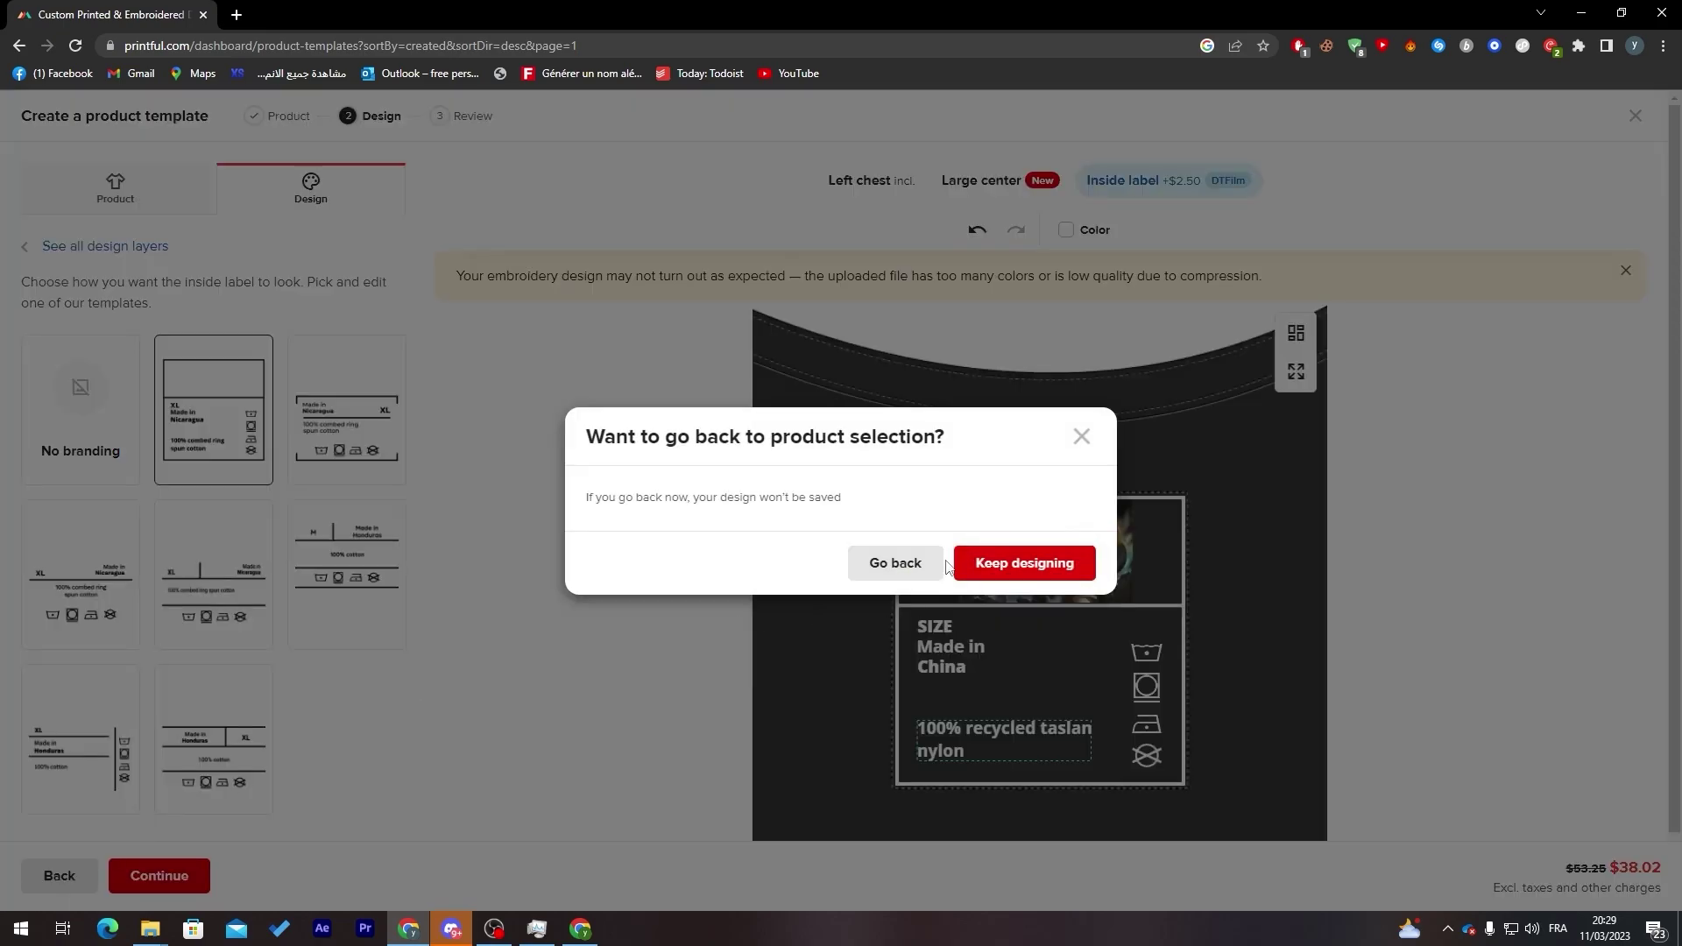
{"action": "left_click", "coordinate": [972, 563]}
{"action": "left_click", "coordinate": [58, 875]}
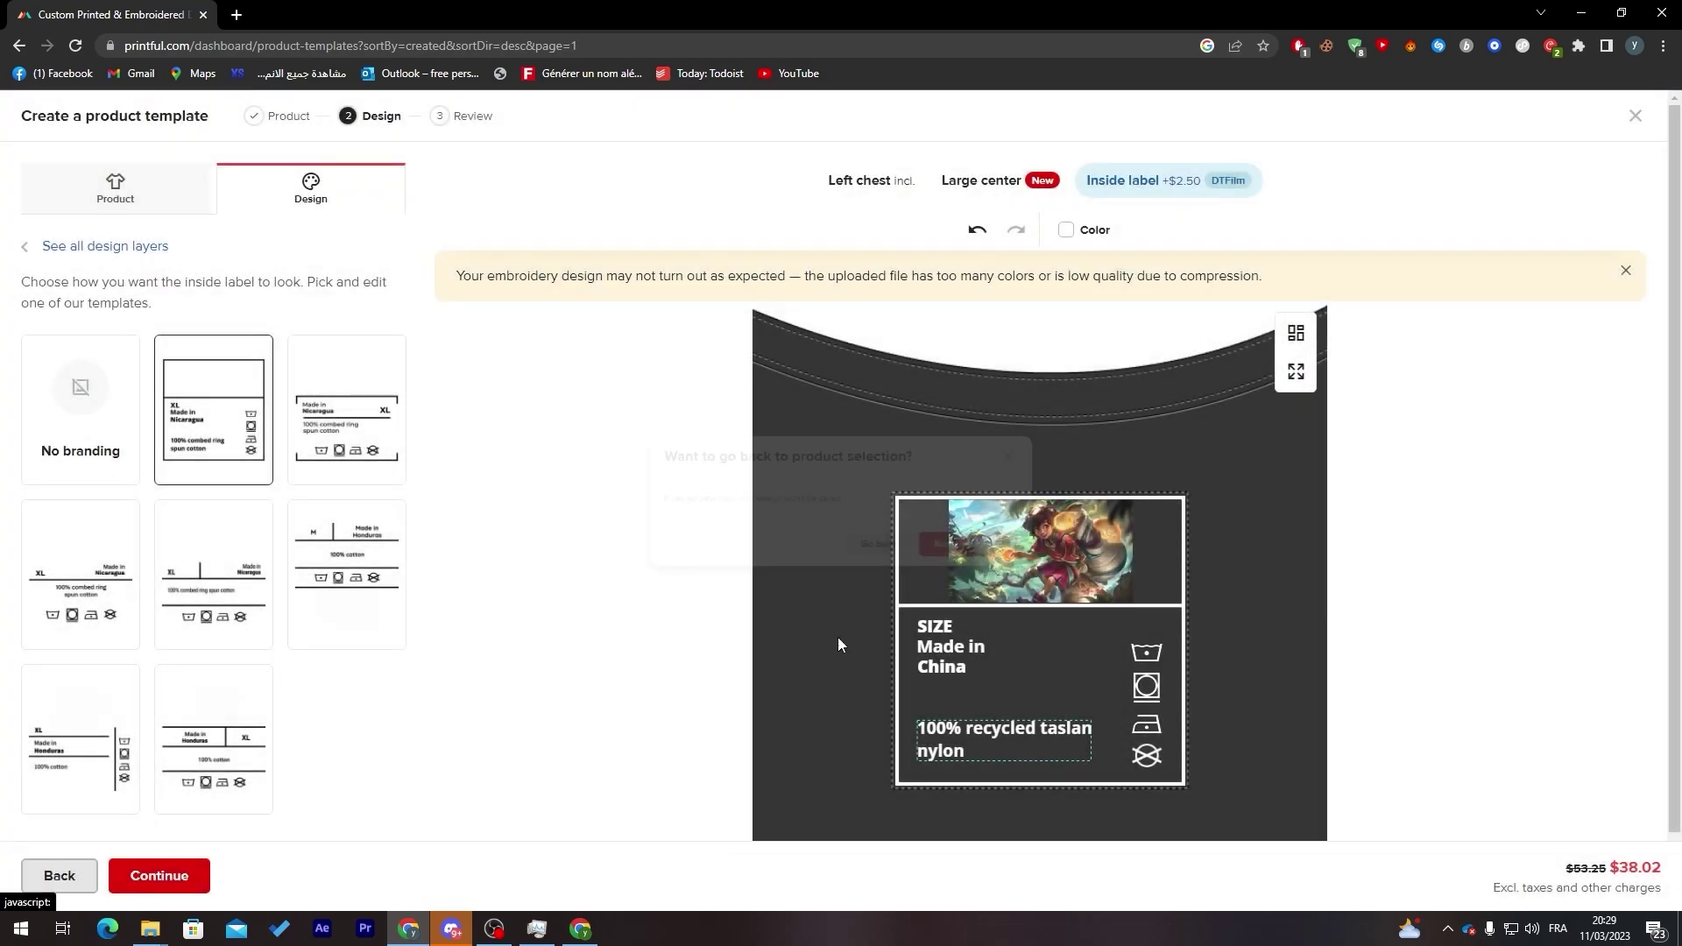
- Confirm leaving, then go to Accessories > Backpacks and pick the All-Over Print Minimalist Backpack
{"action": "left_click", "coordinate": [894, 564]}
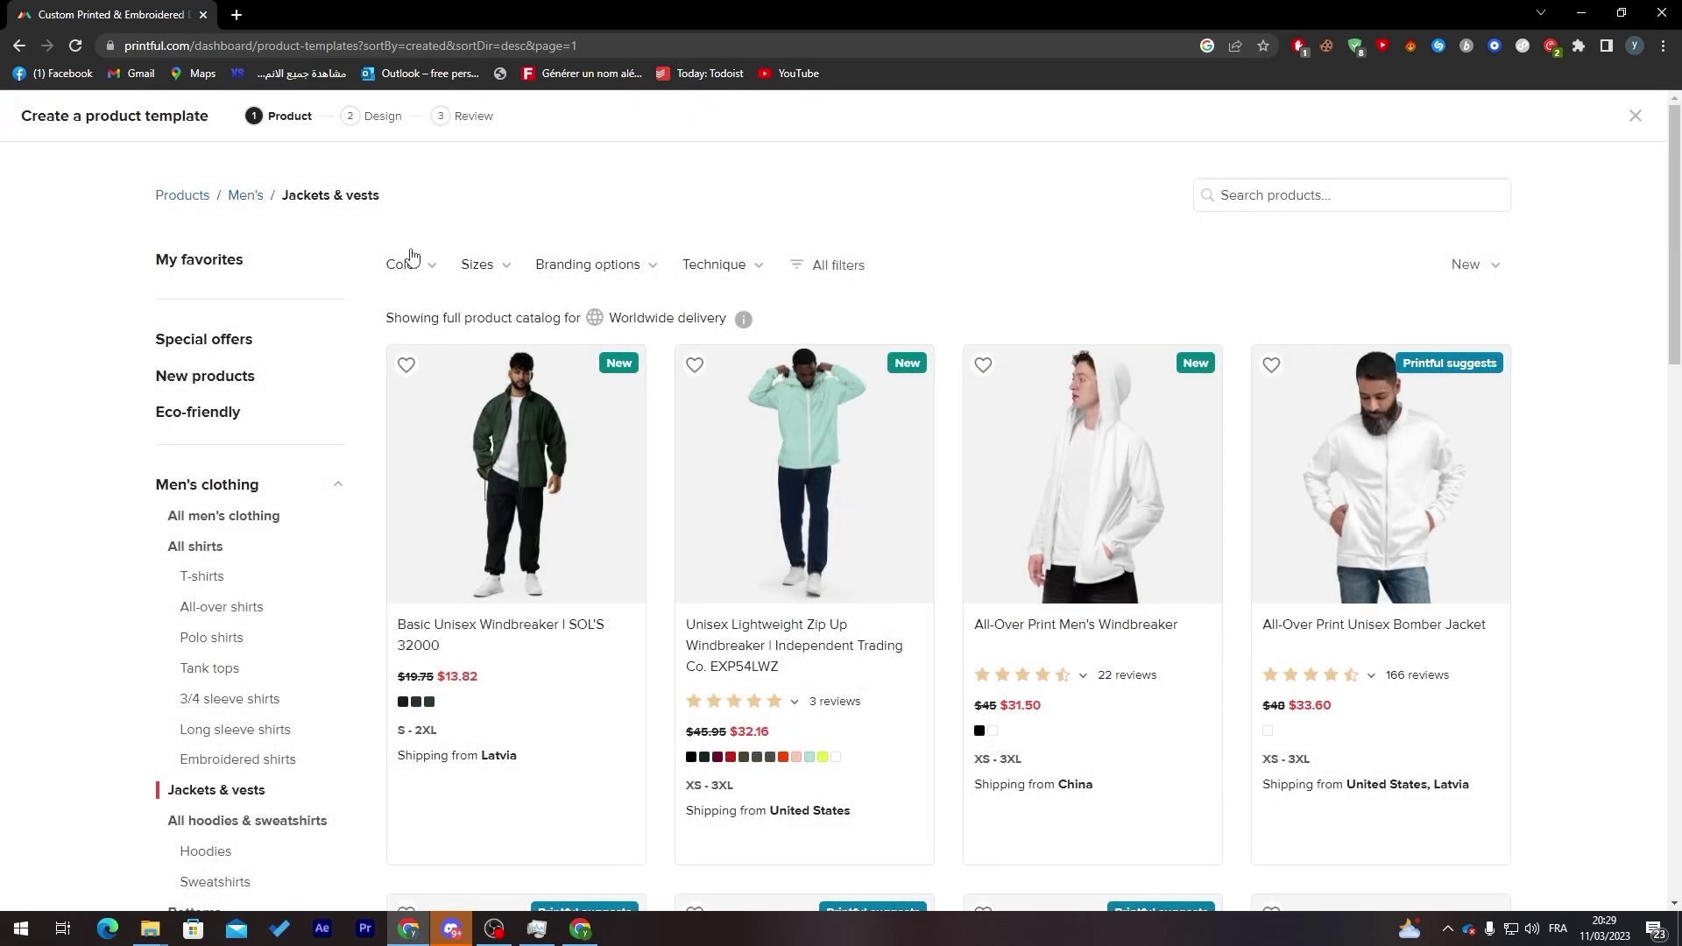
{"action": "left_click", "coordinate": [211, 197]}
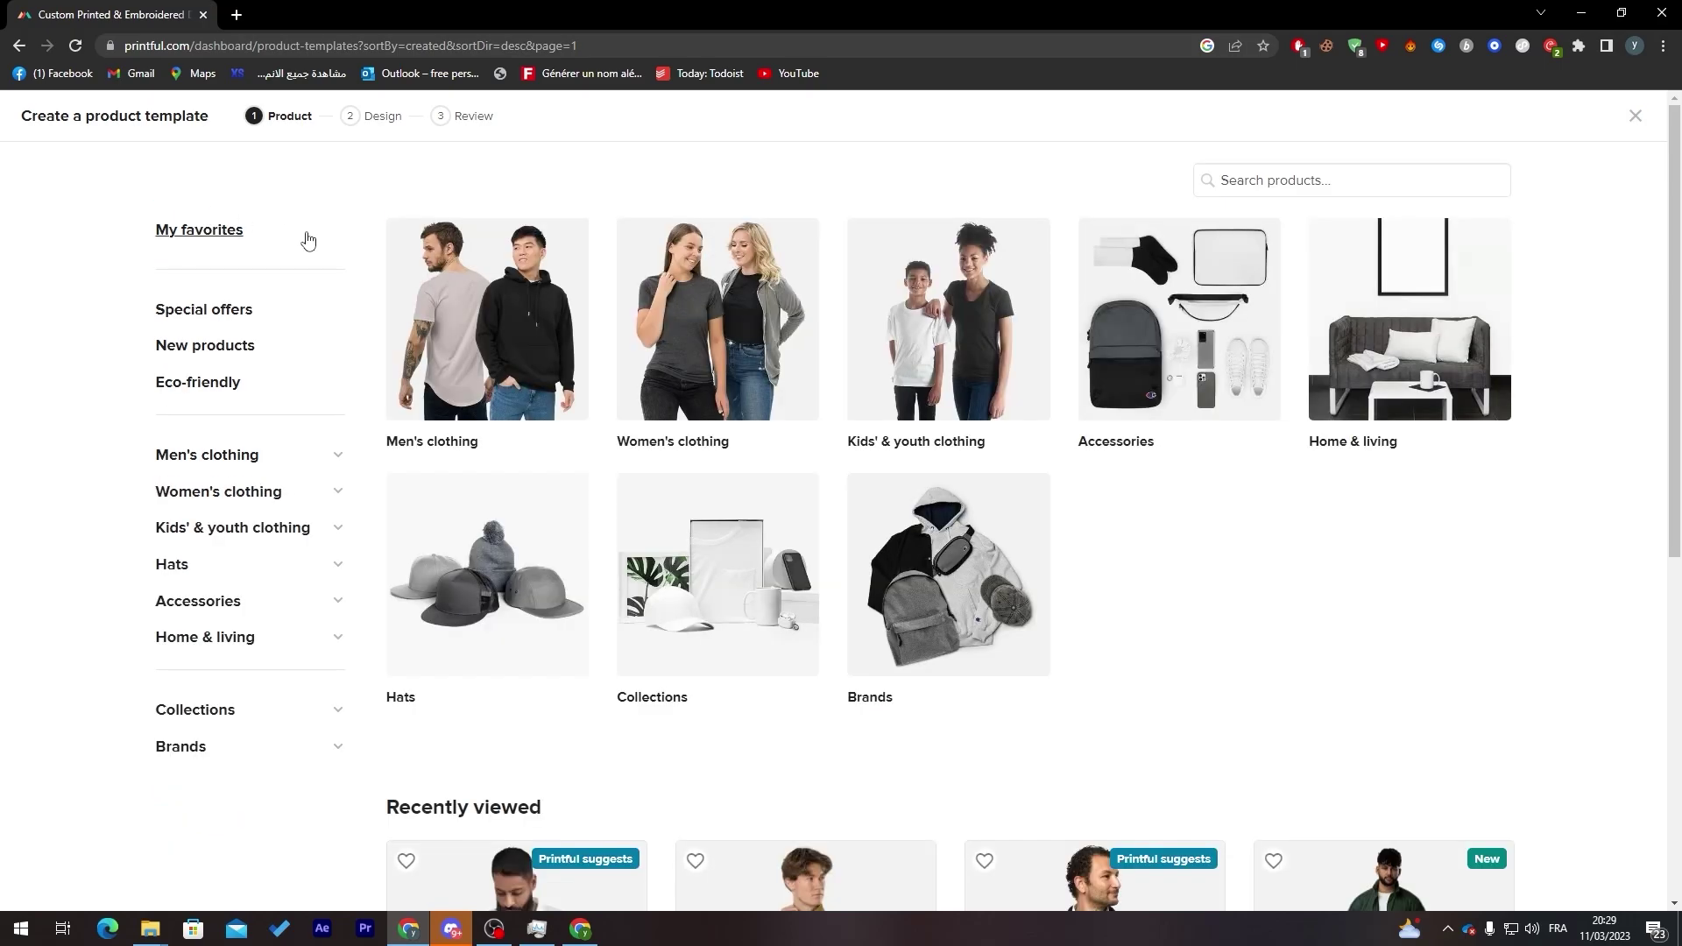
{"action": "left_click", "coordinate": [1205, 394]}
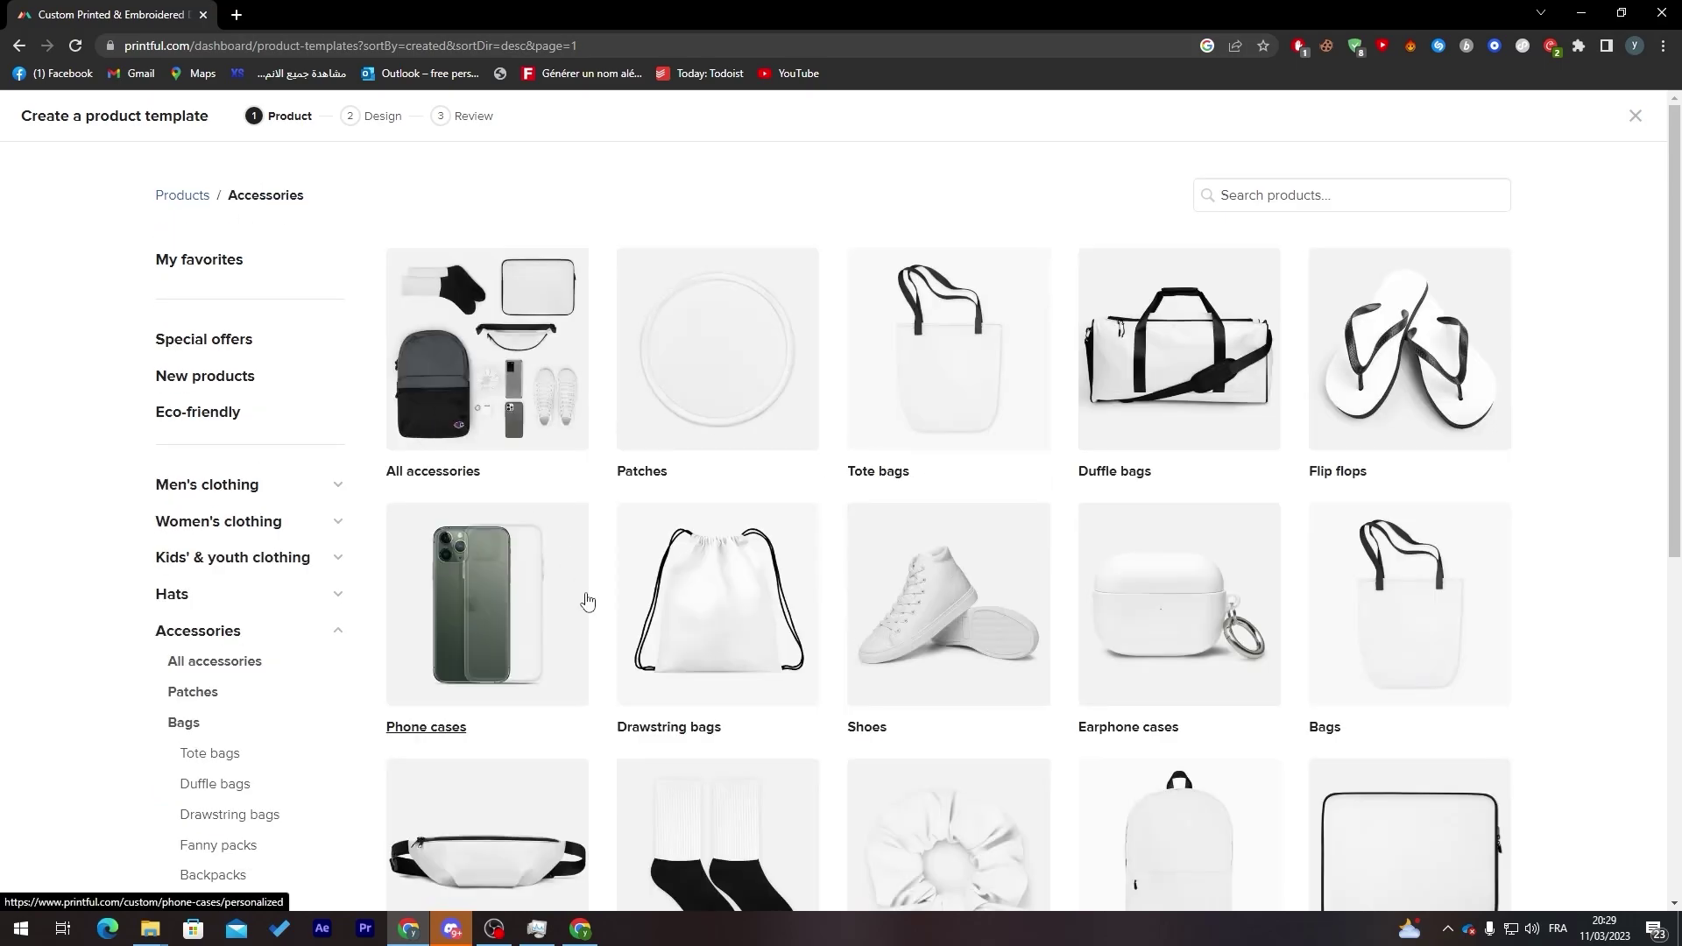
{"action": "scroll", "coordinate": [1230, 398], "scroll_direction": "down", "scroll_amount": 6}
{"action": "scroll", "coordinate": [1230, 398], "scroll_direction": "up", "scroll_amount": 1}
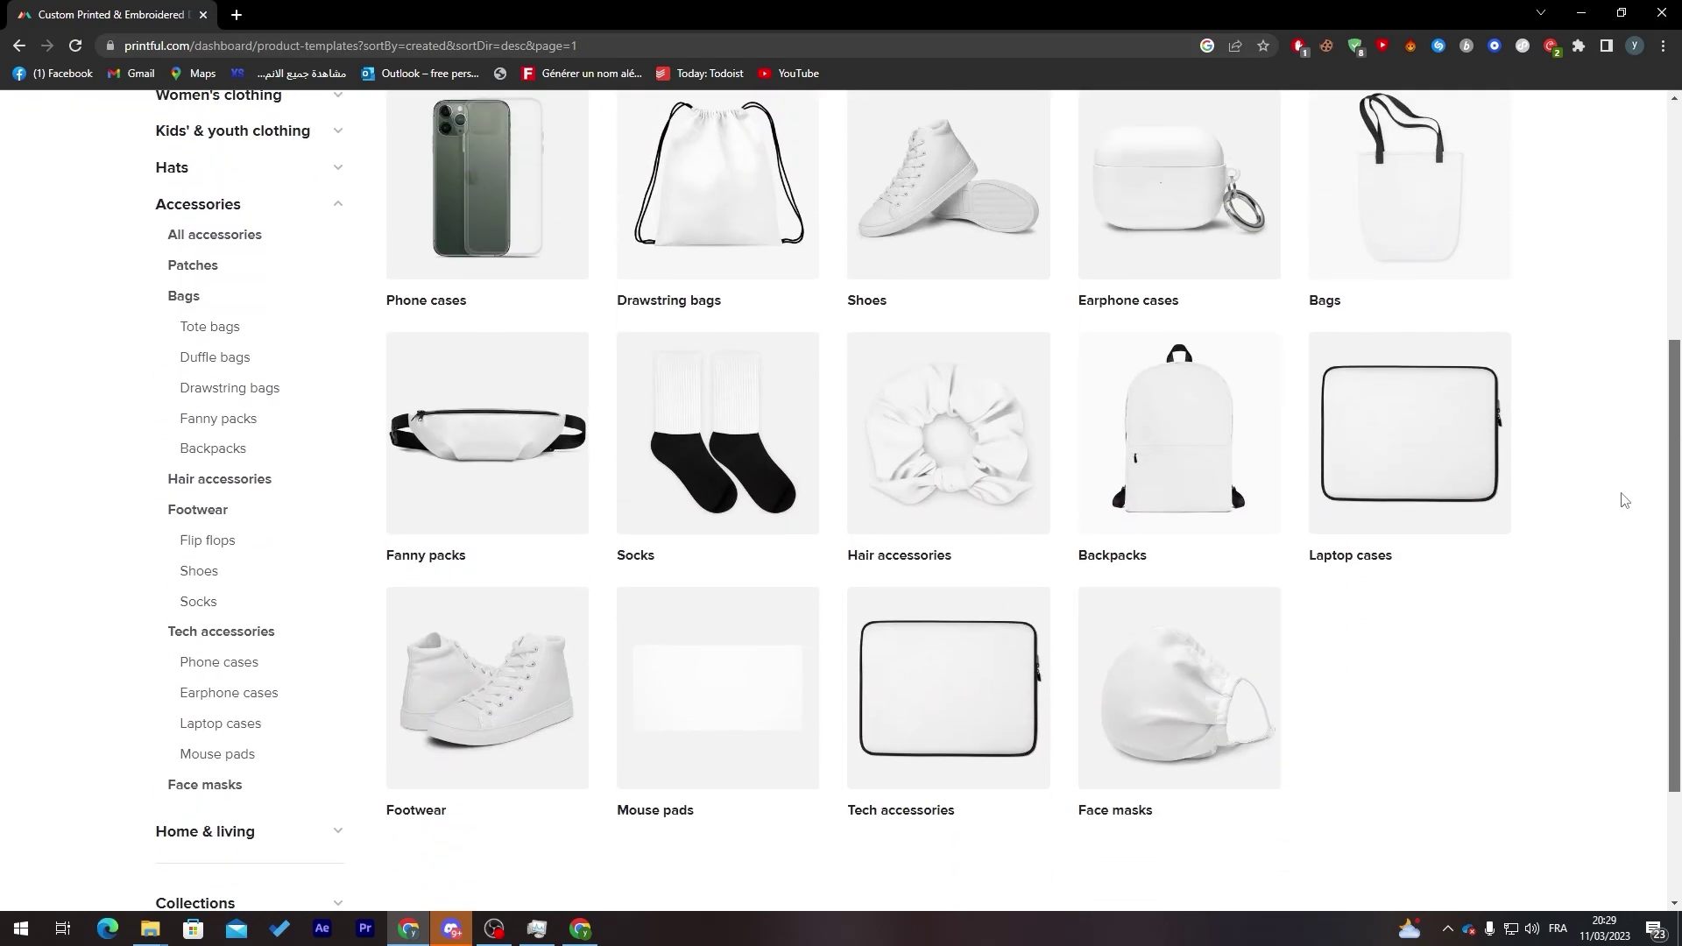
{"action": "left_click", "coordinate": [1087, 447]}
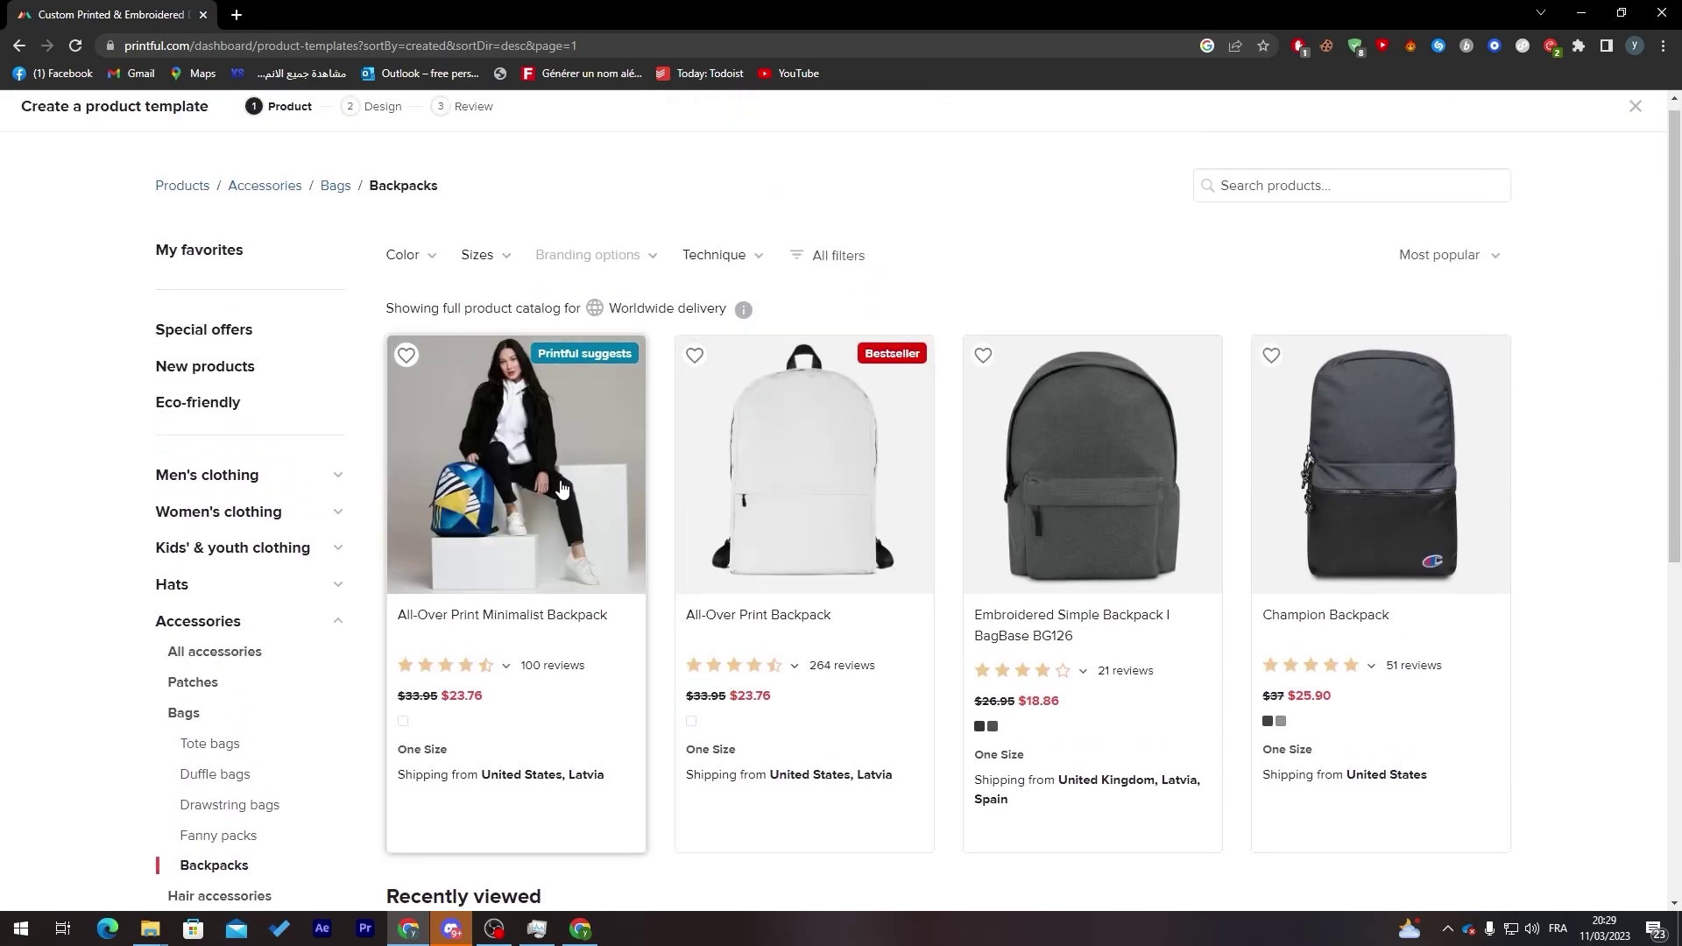
{"action": "left_click", "coordinate": [562, 493]}
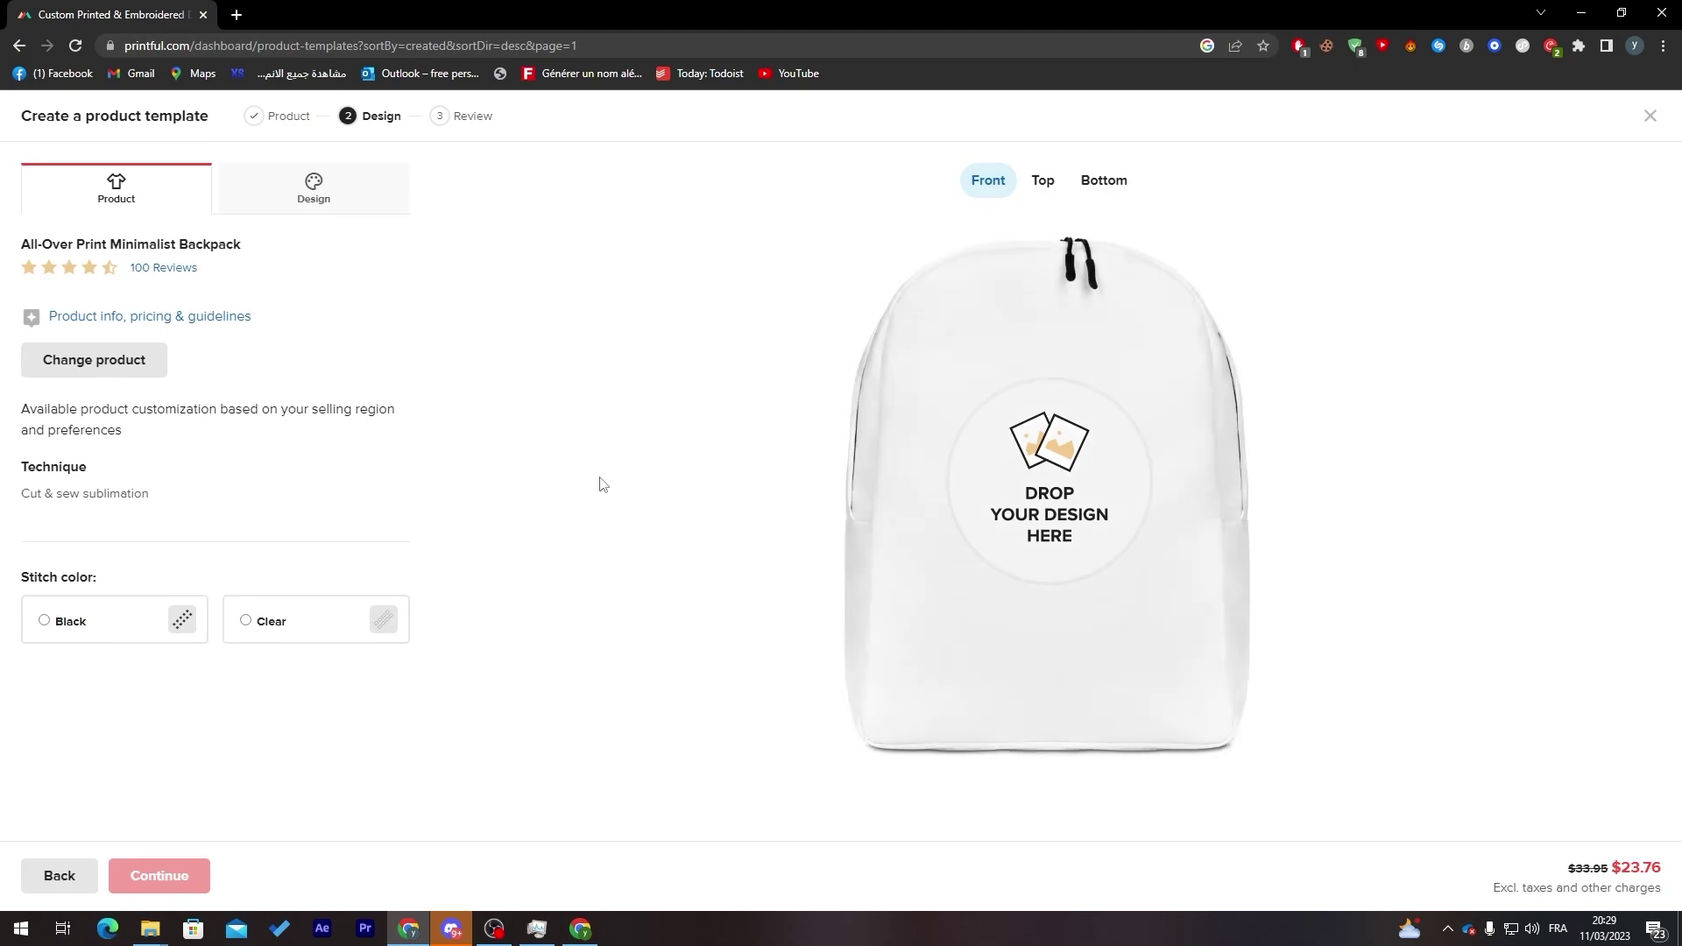
- Drag the character artwork from the file library onto the backpack front
{"action": "left_click", "coordinate": [986, 469]}
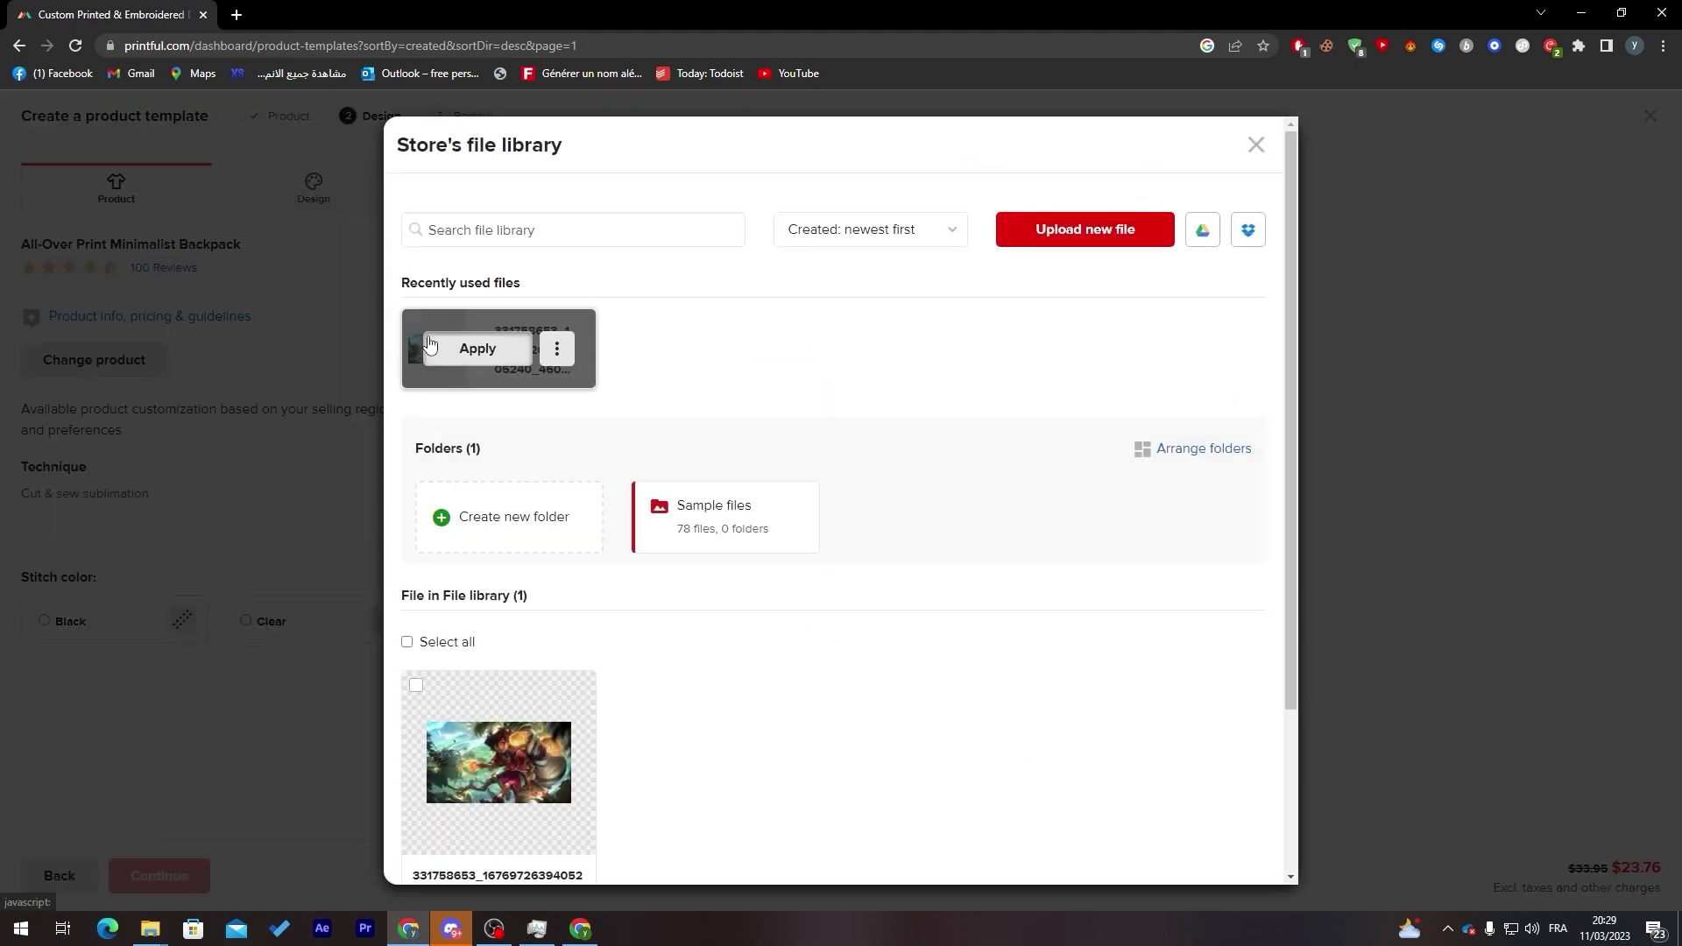
{"action": "left_click_drag", "start_coordinate": [482, 349], "coordinate": [914, 488]}
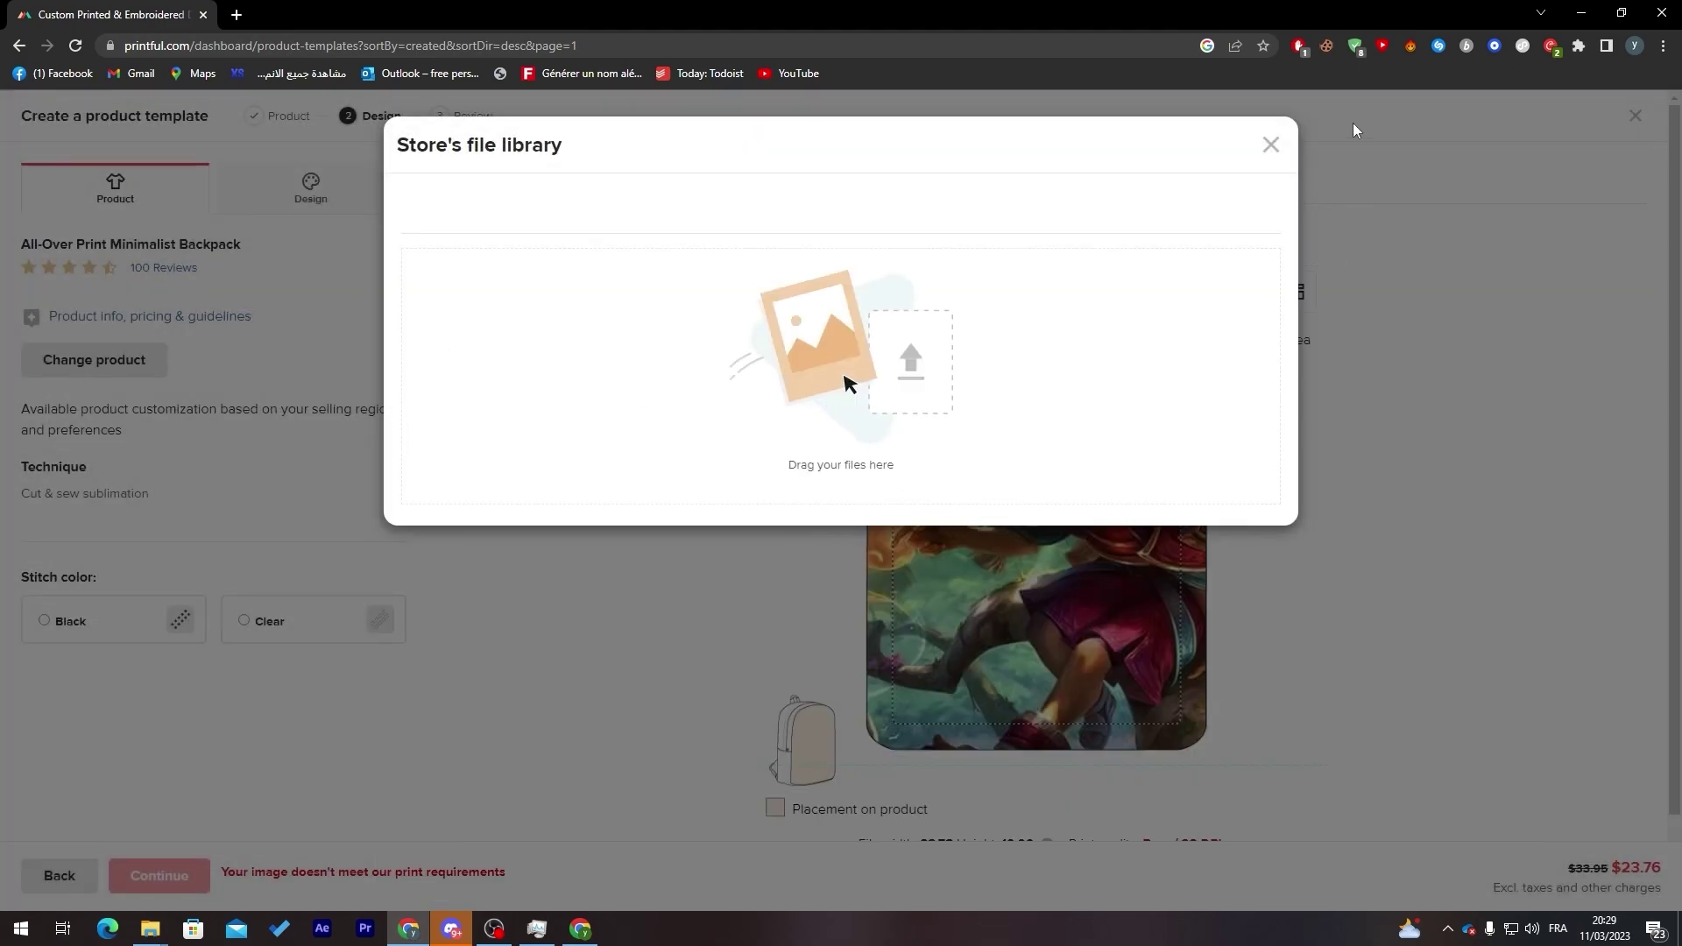
{"action": "left_click", "coordinate": [1270, 145]}
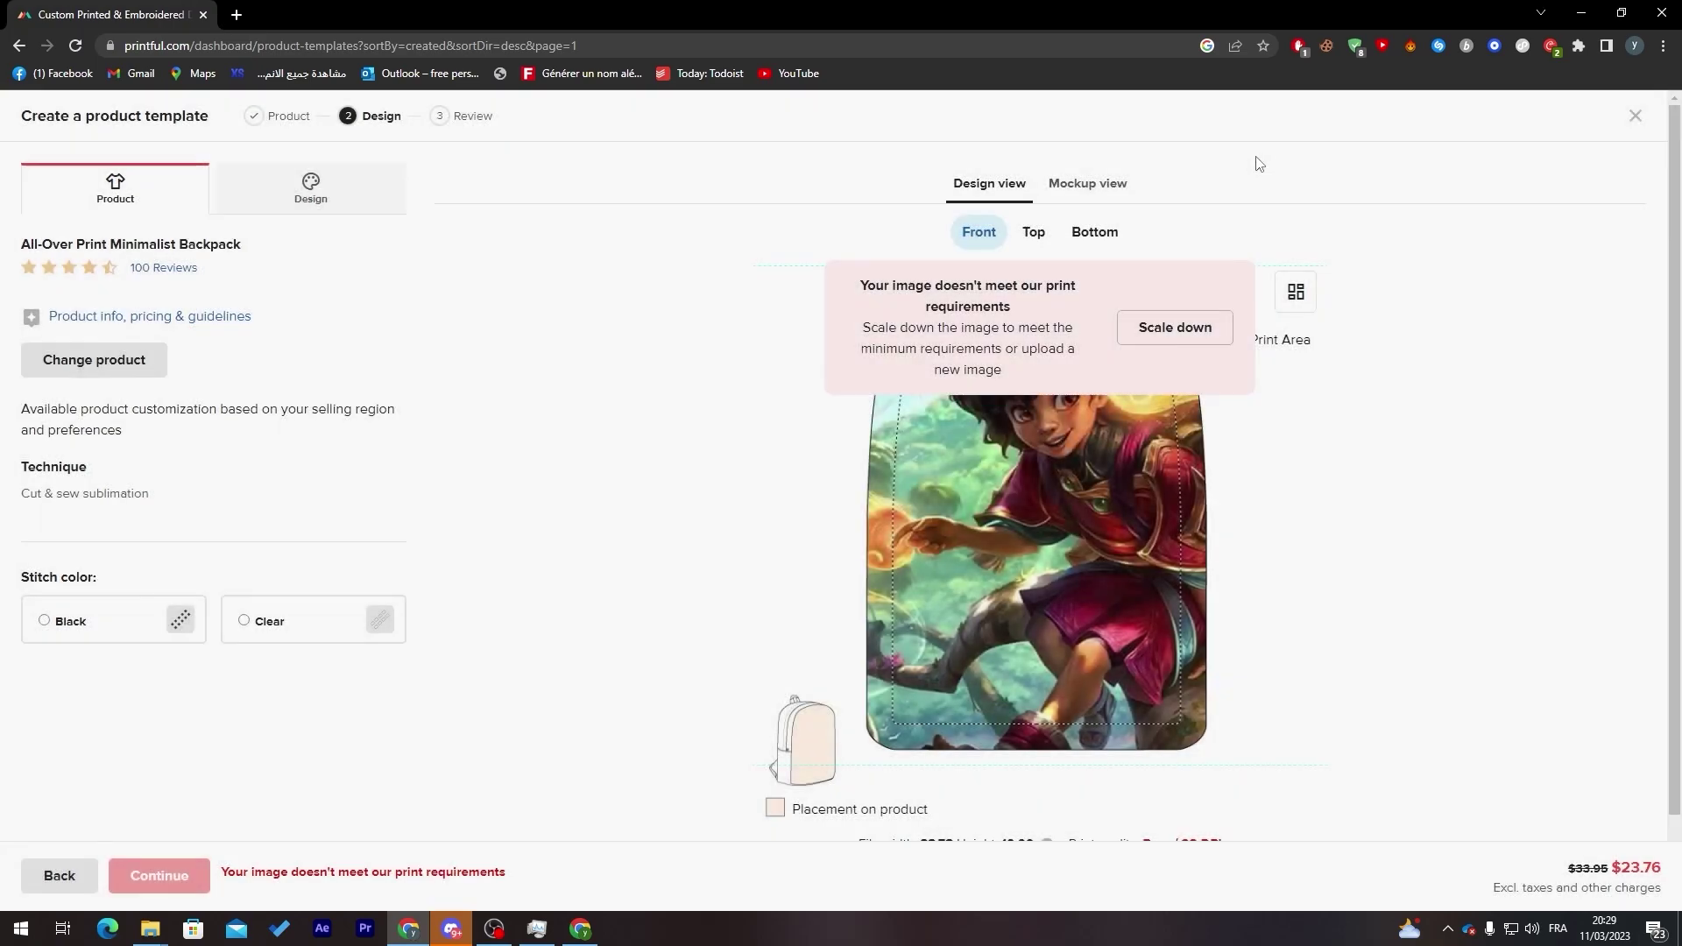
- Set black stitching and show the backpack mockup previews
{"action": "left_click", "coordinate": [1098, 185]}
{"action": "left_click", "coordinate": [804, 337]}
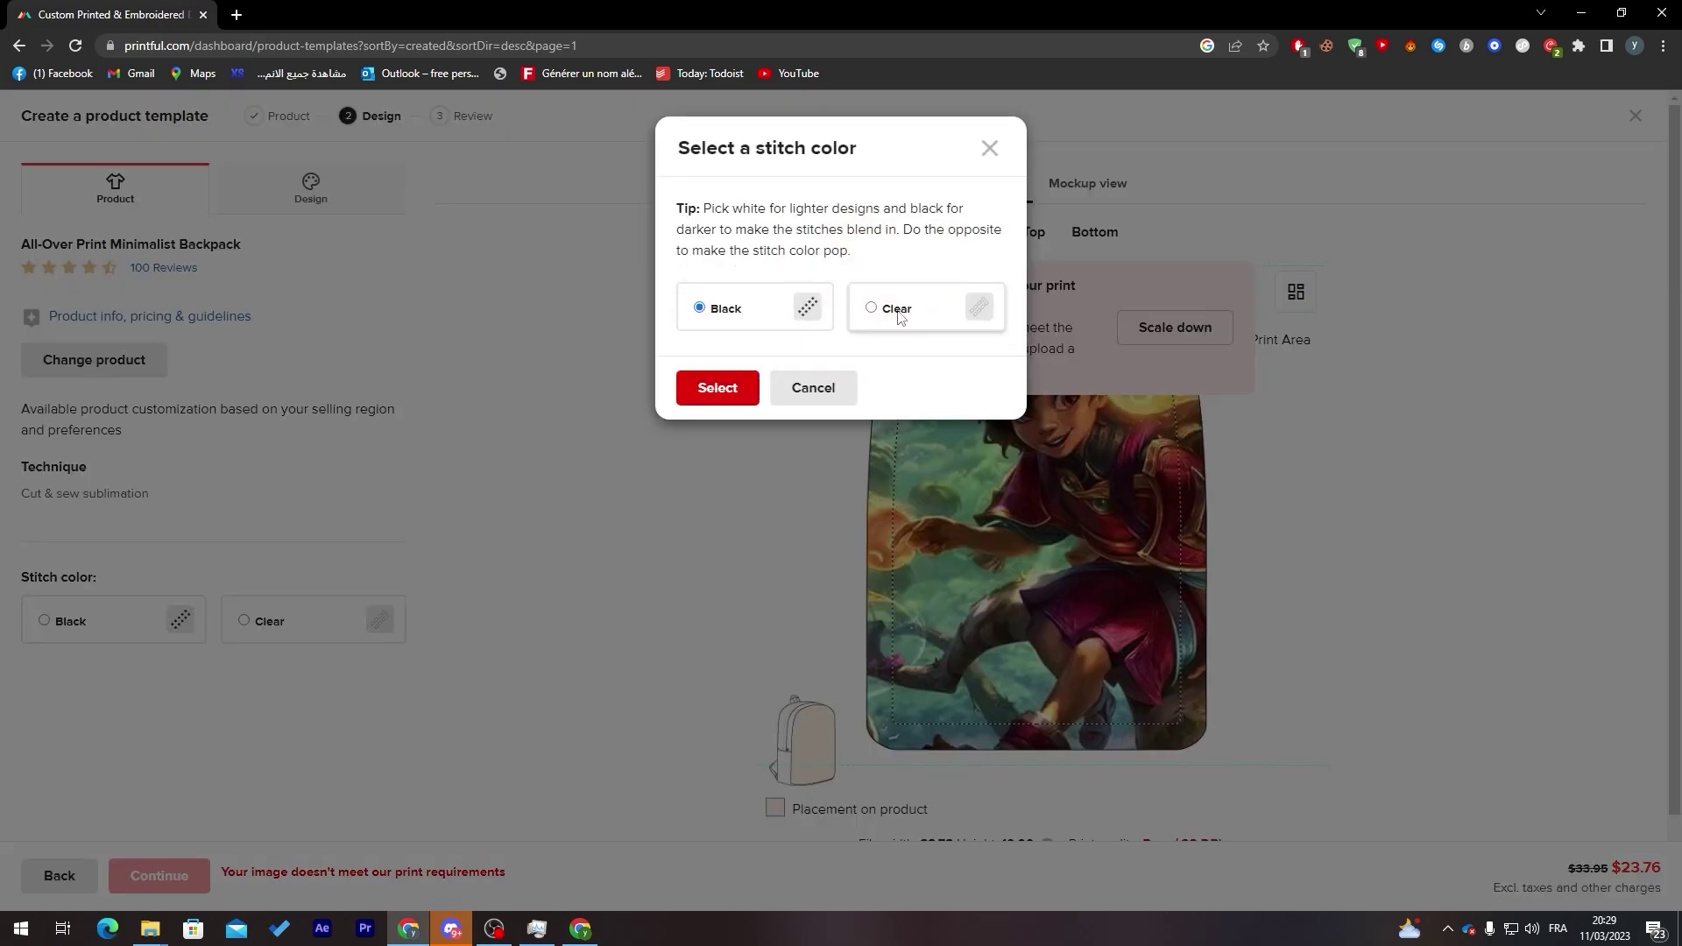
{"action": "left_click", "coordinate": [722, 389]}
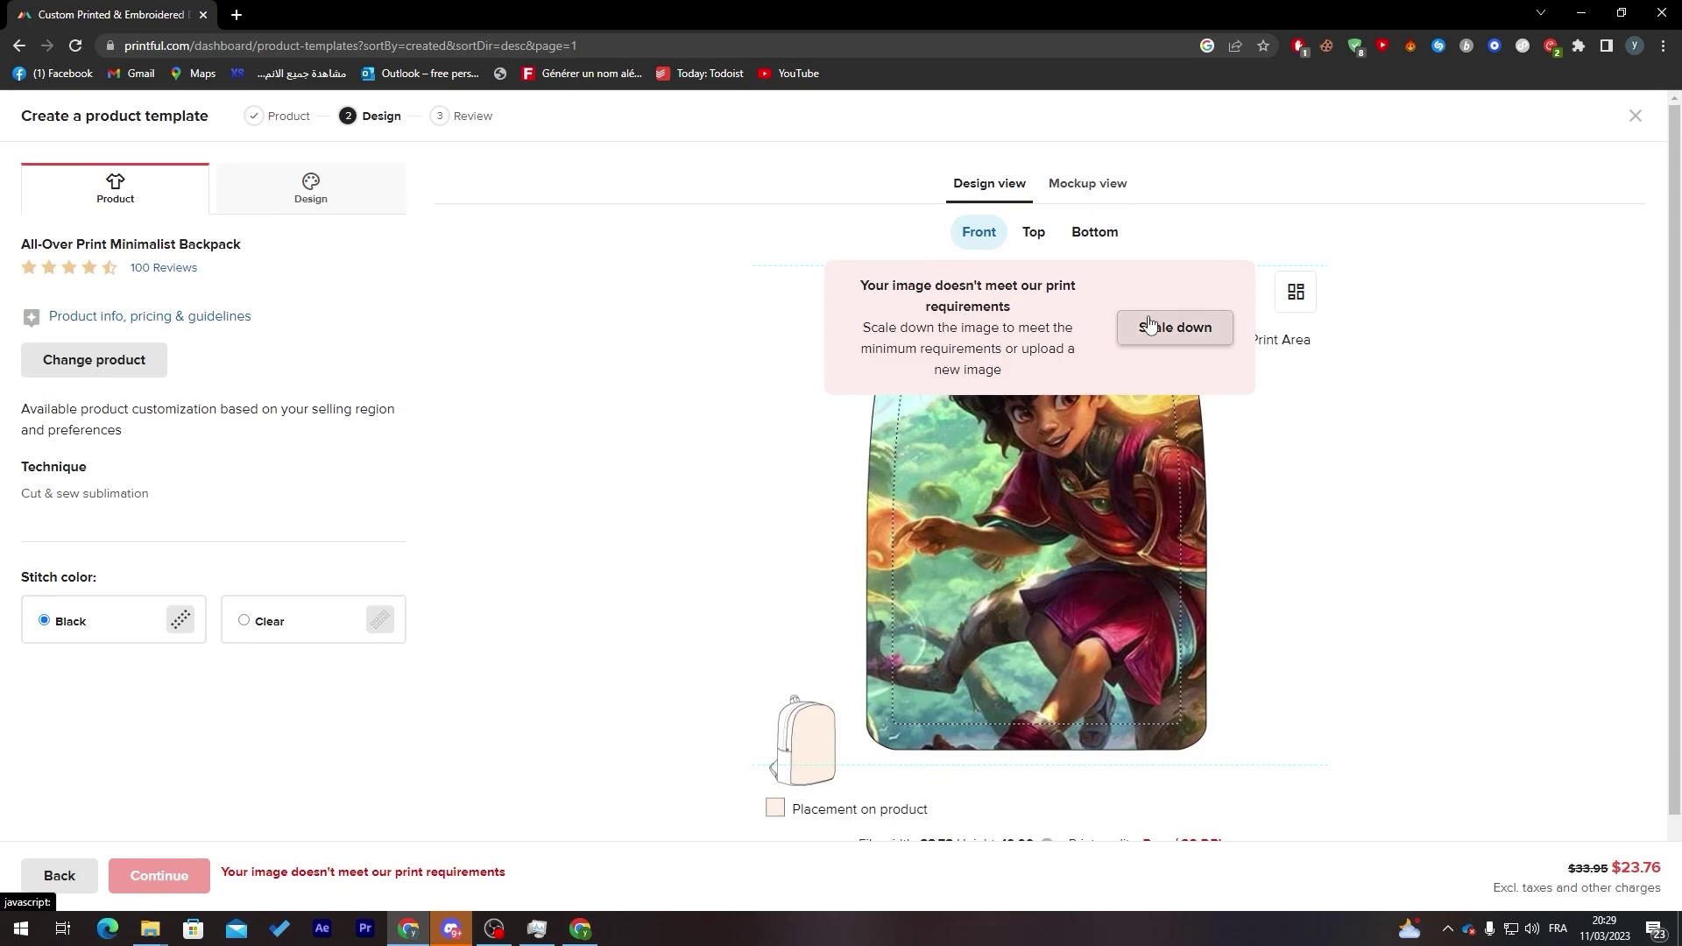
{"action": "left_click", "coordinate": [1106, 187]}
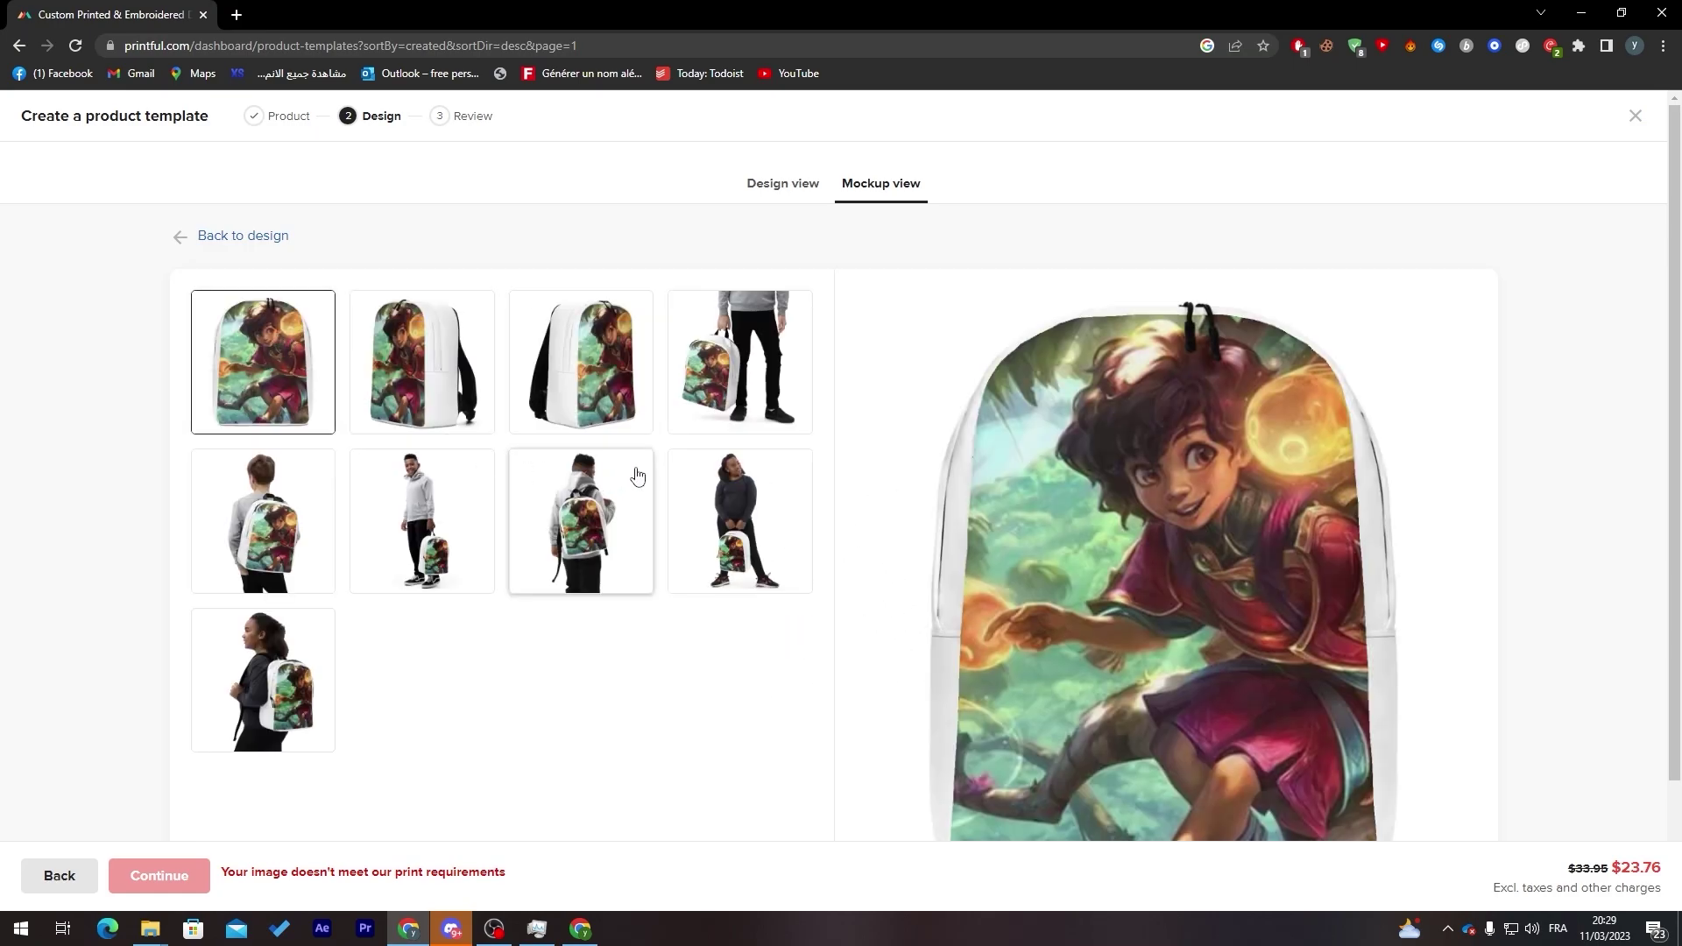
- Browse the backpack mockups of men, boys and girls, ending on the girl holding it, then request to leave
{"action": "left_click", "coordinate": [802, 410]}
{"action": "left_click", "coordinate": [243, 540]}
{"action": "left_click", "coordinate": [419, 526]}
{"action": "left_click", "coordinate": [562, 528]}
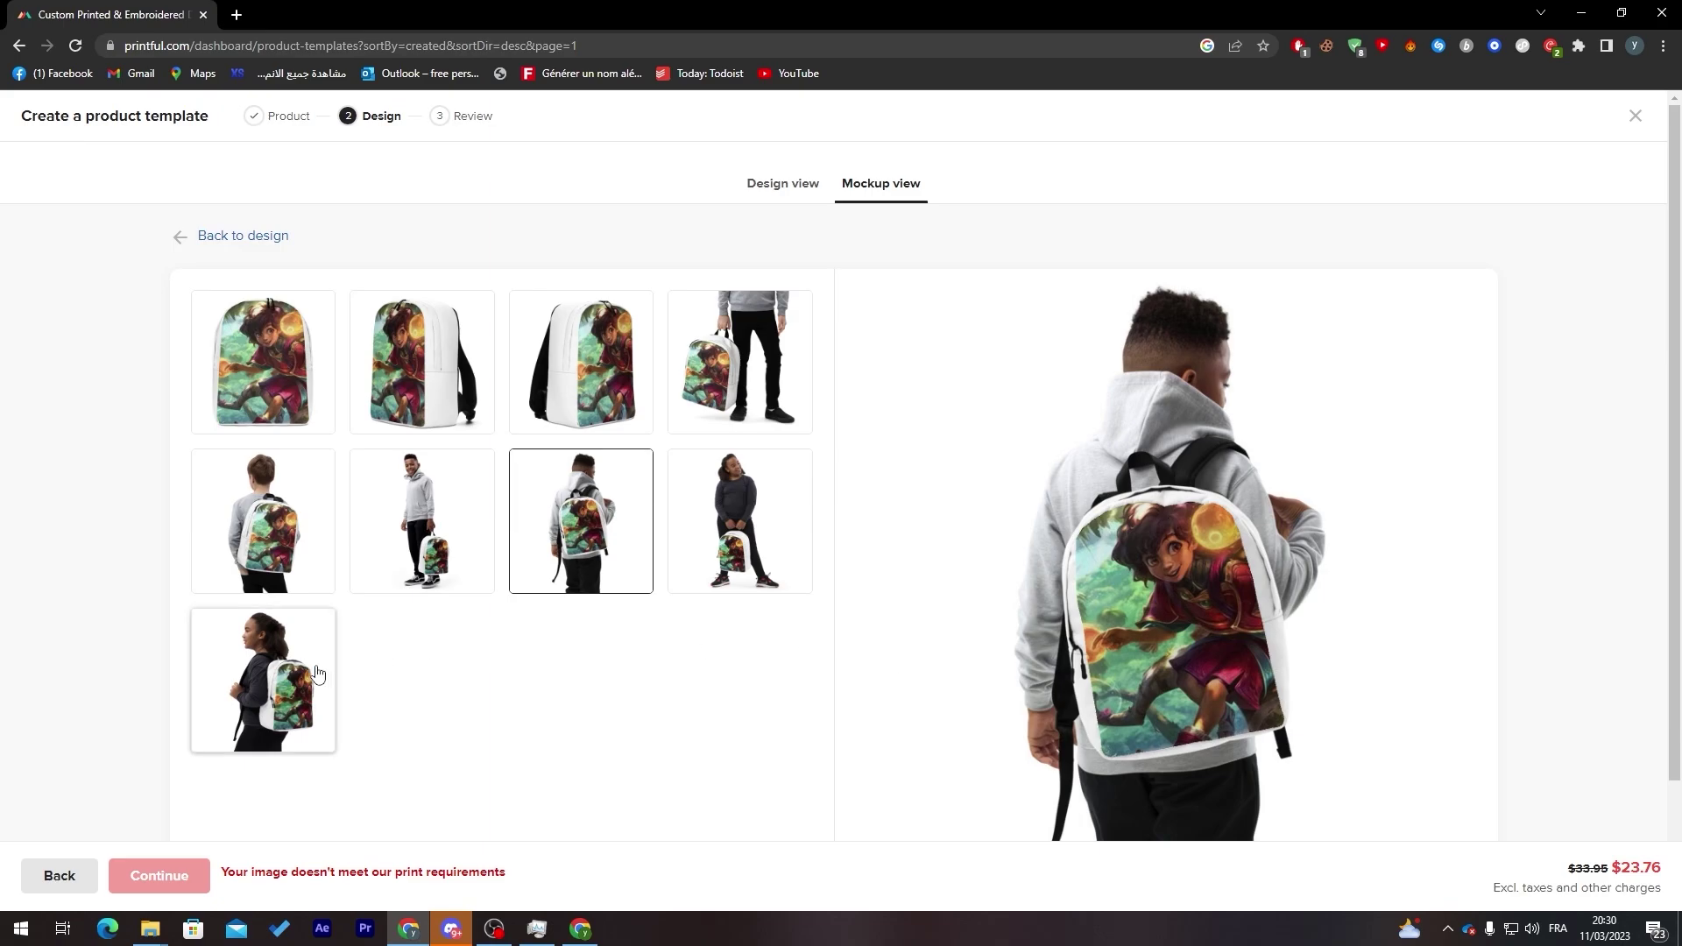
{"action": "left_click", "coordinate": [263, 680]}
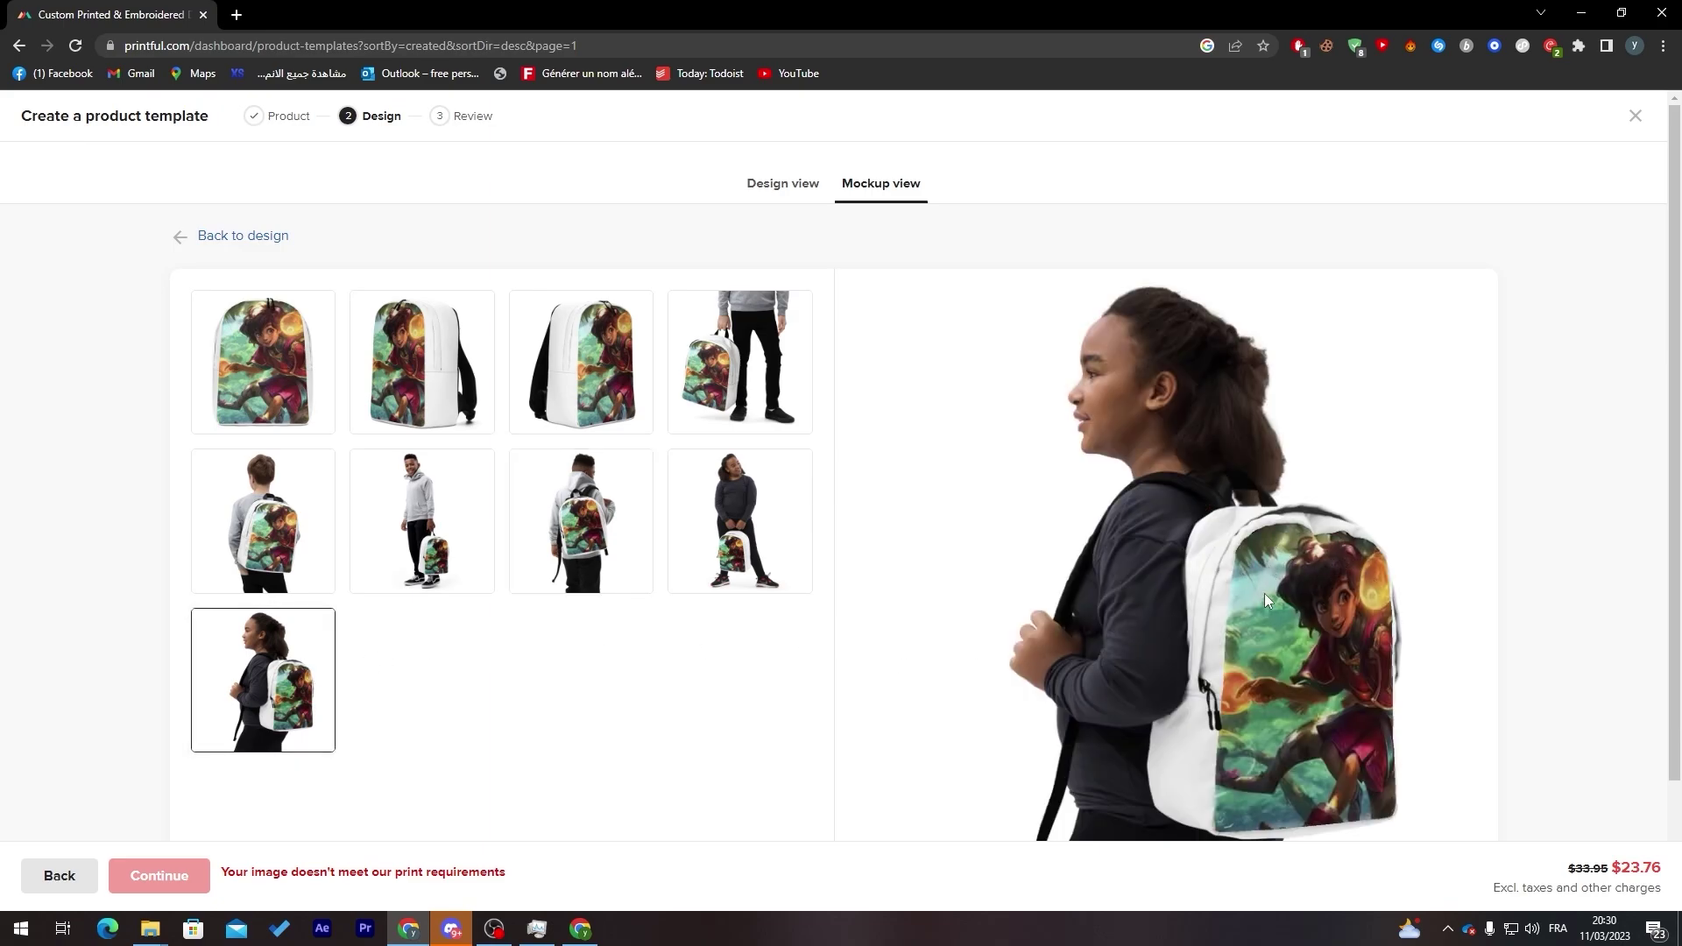
{"action": "left_click", "coordinate": [701, 517]}
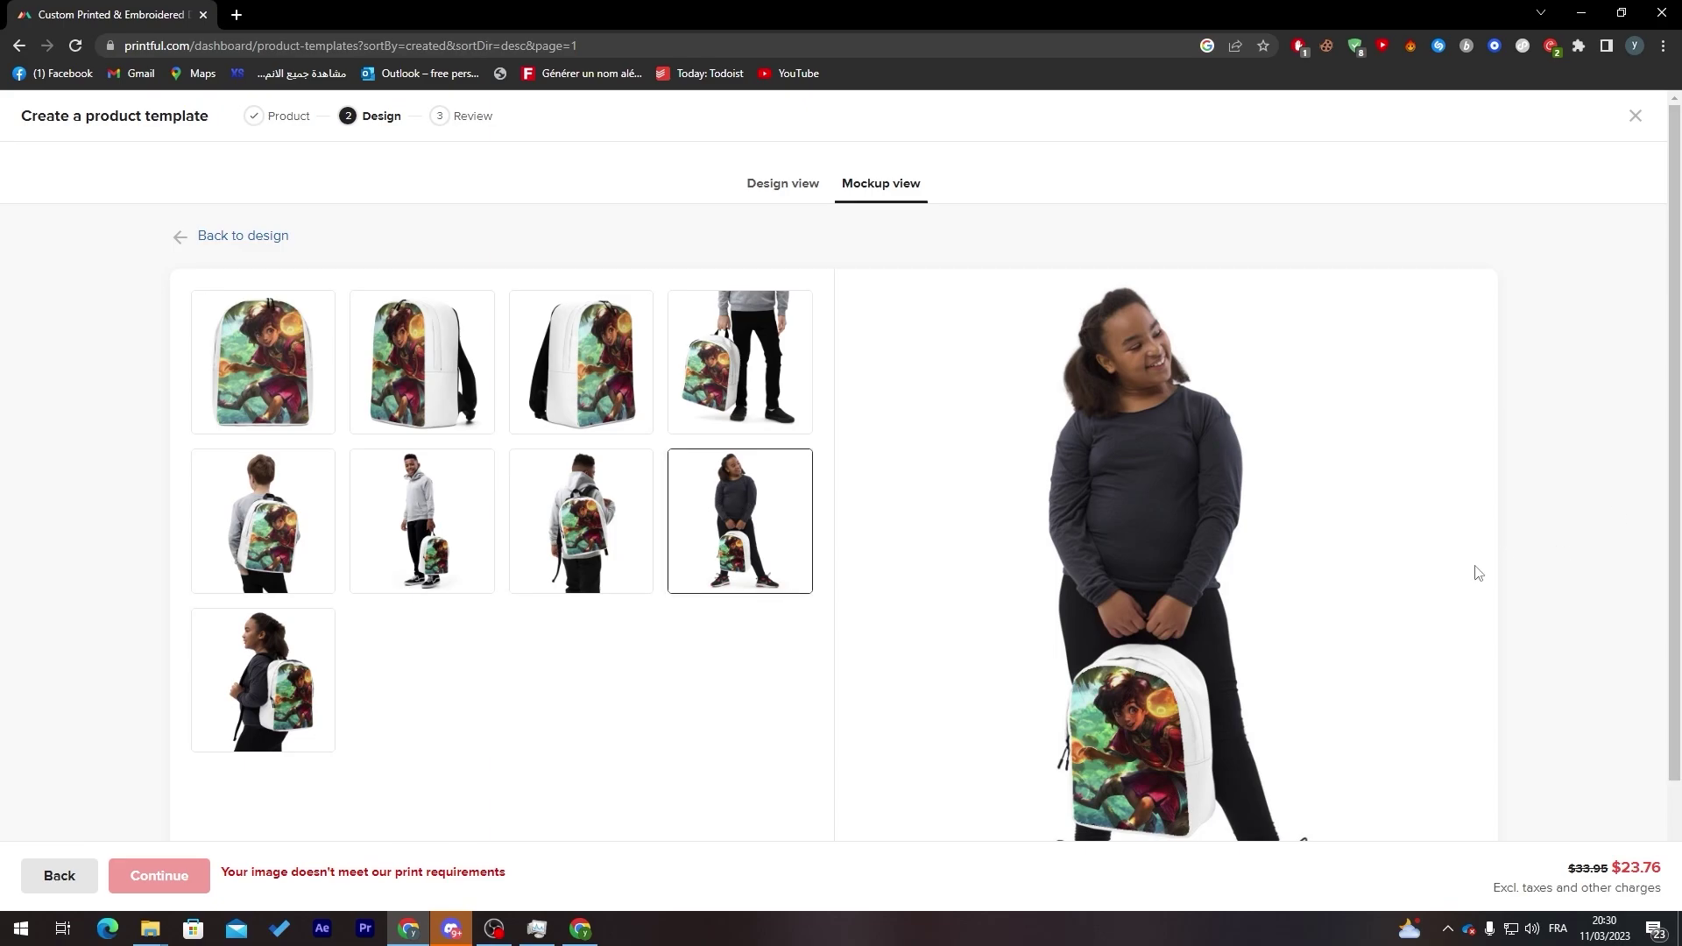
{"action": "scroll", "coordinate": [1476, 570], "scroll_direction": "down", "scroll_amount": 2}
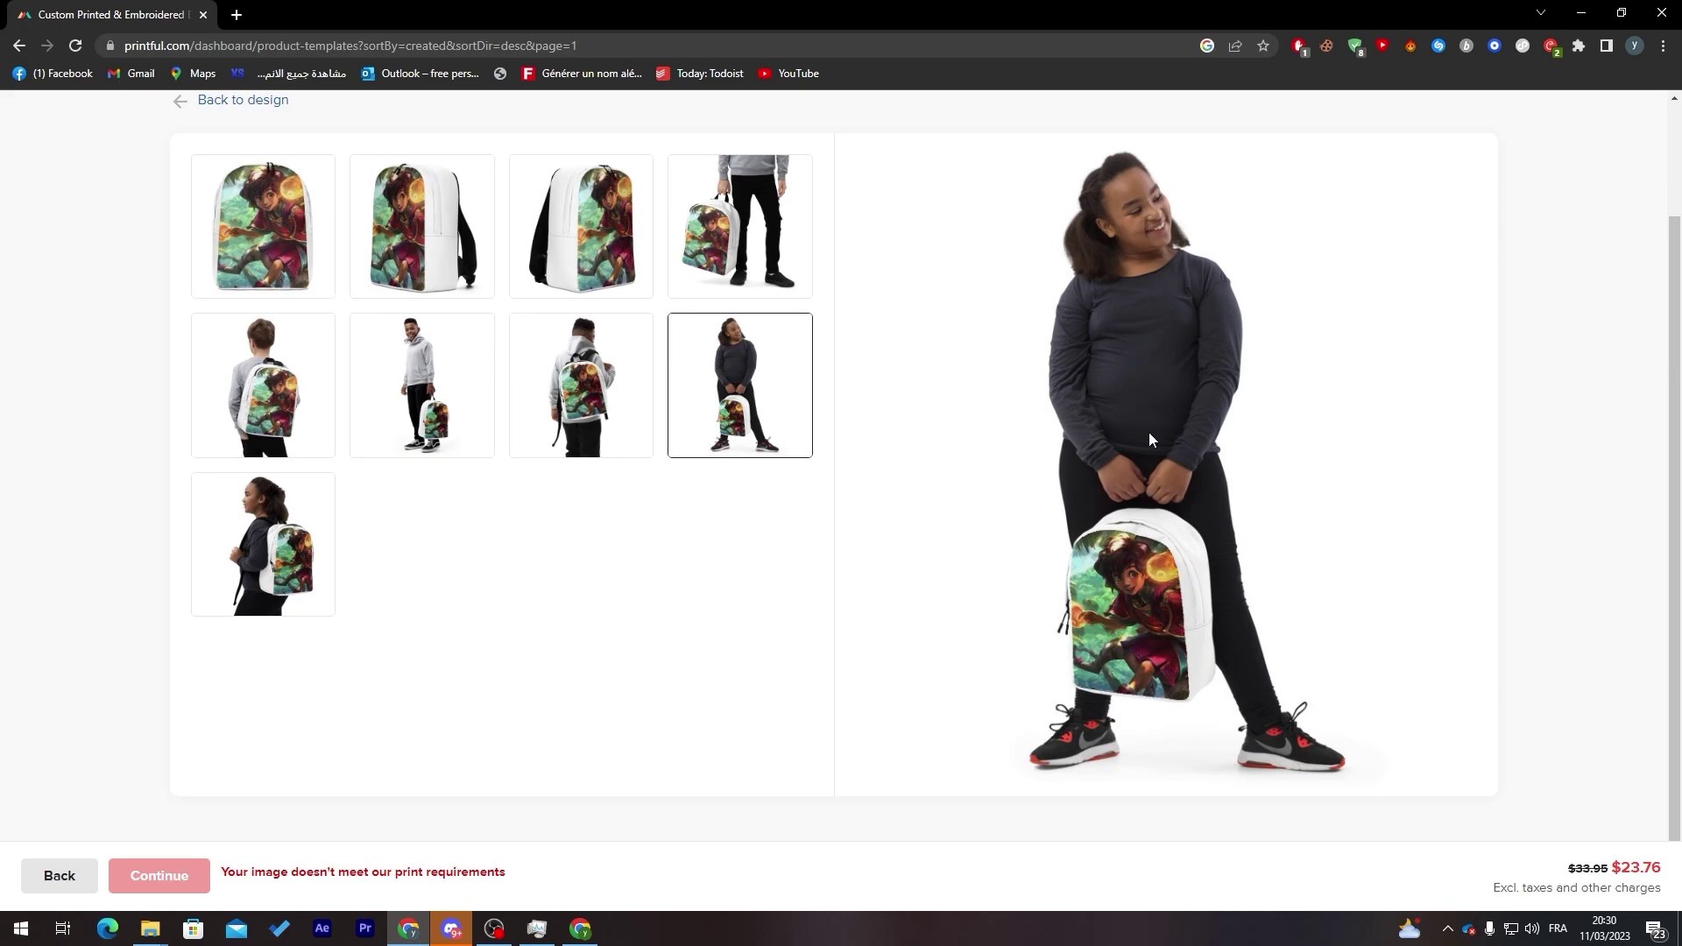
{"action": "scroll", "coordinate": [1675, 407], "scroll_direction": "up", "scroll_amount": 1}
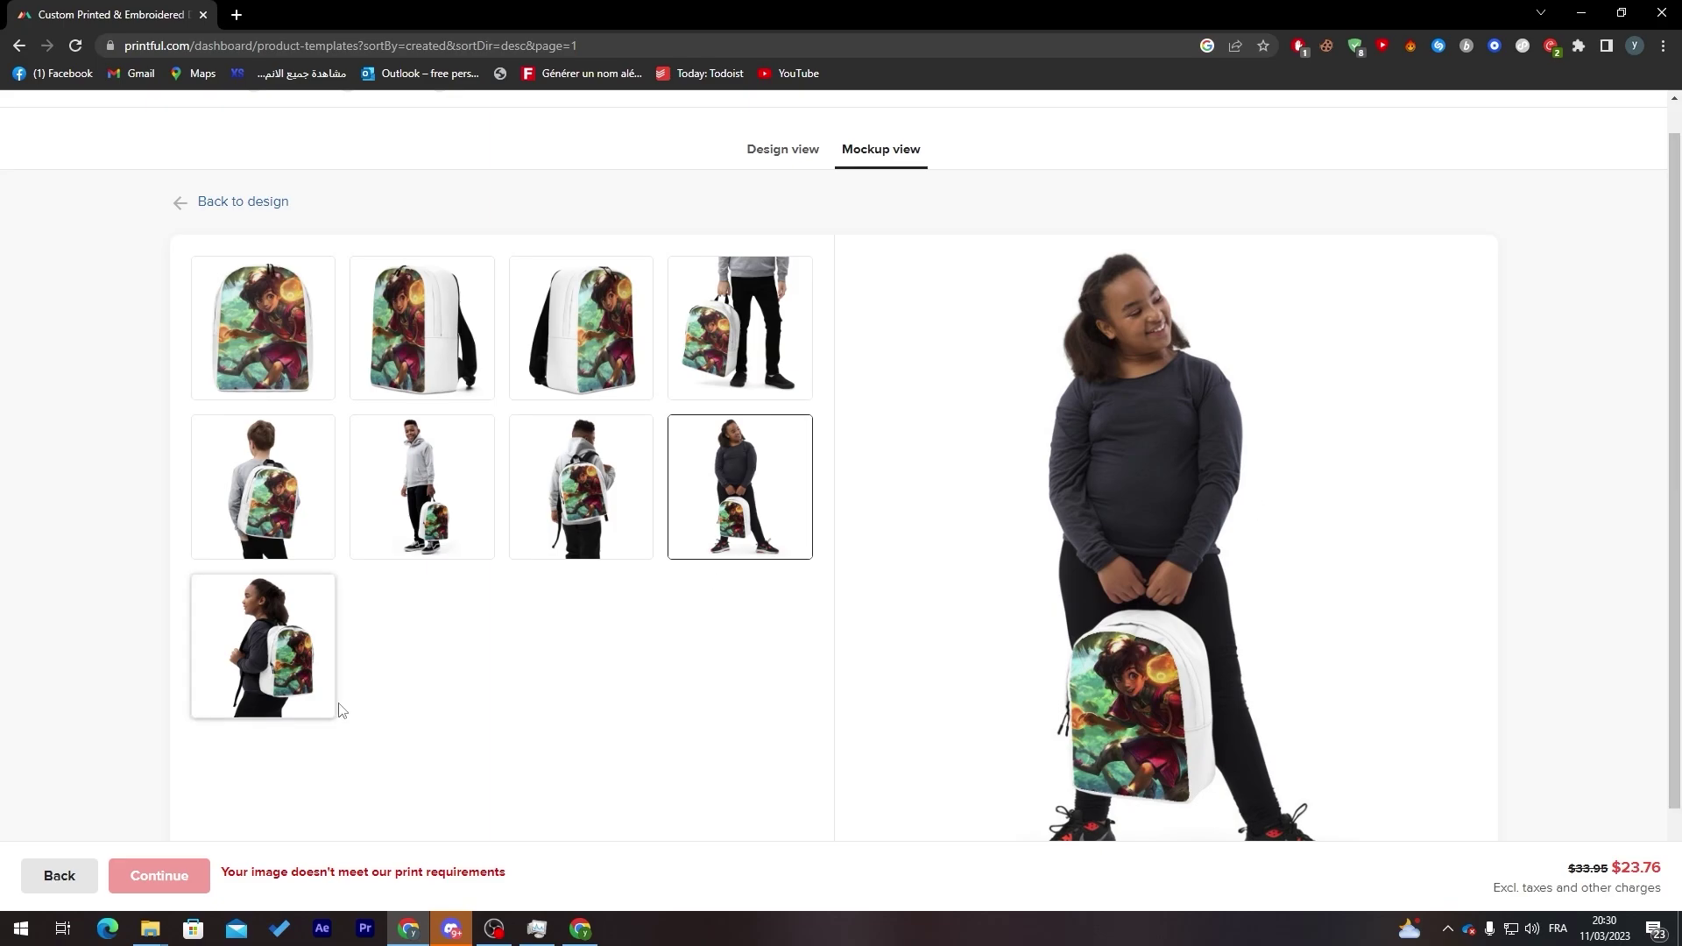
{"action": "left_click", "coordinate": [48, 872]}
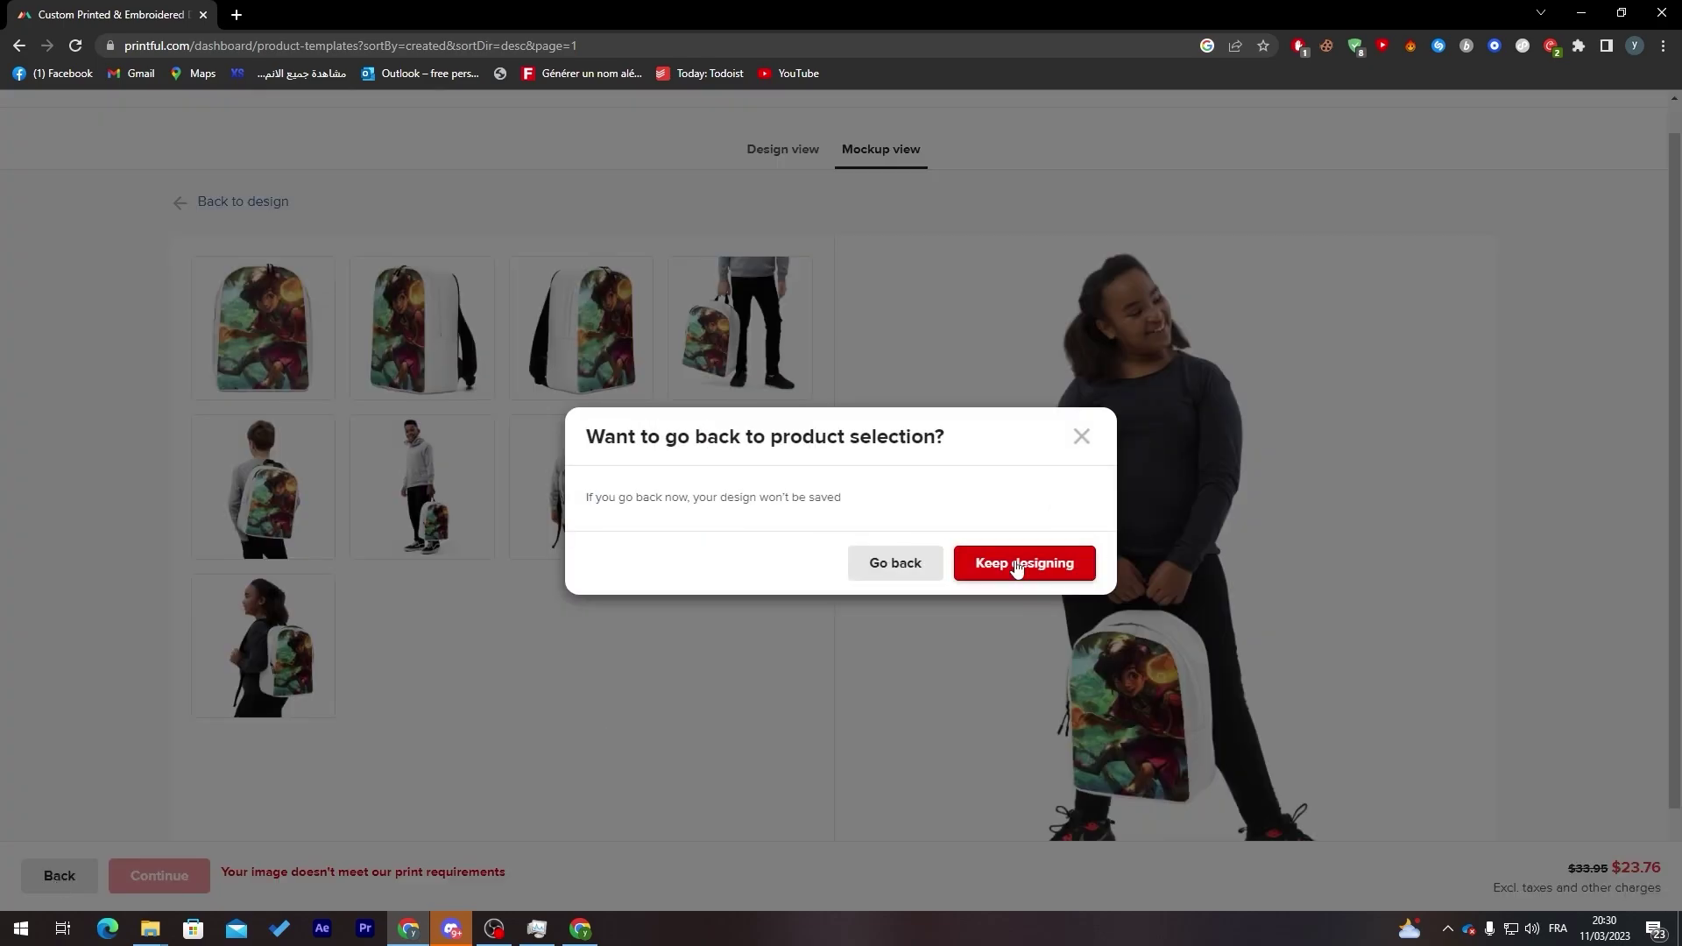
- Discard the backpack design, then pick the All-Over Print Fanny Pack from Accessories > Fanny packs
{"action": "left_click", "coordinate": [927, 565]}
{"action": "scroll", "coordinate": [1651, 561], "scroll_direction": "down", "scroll_amount": 5}
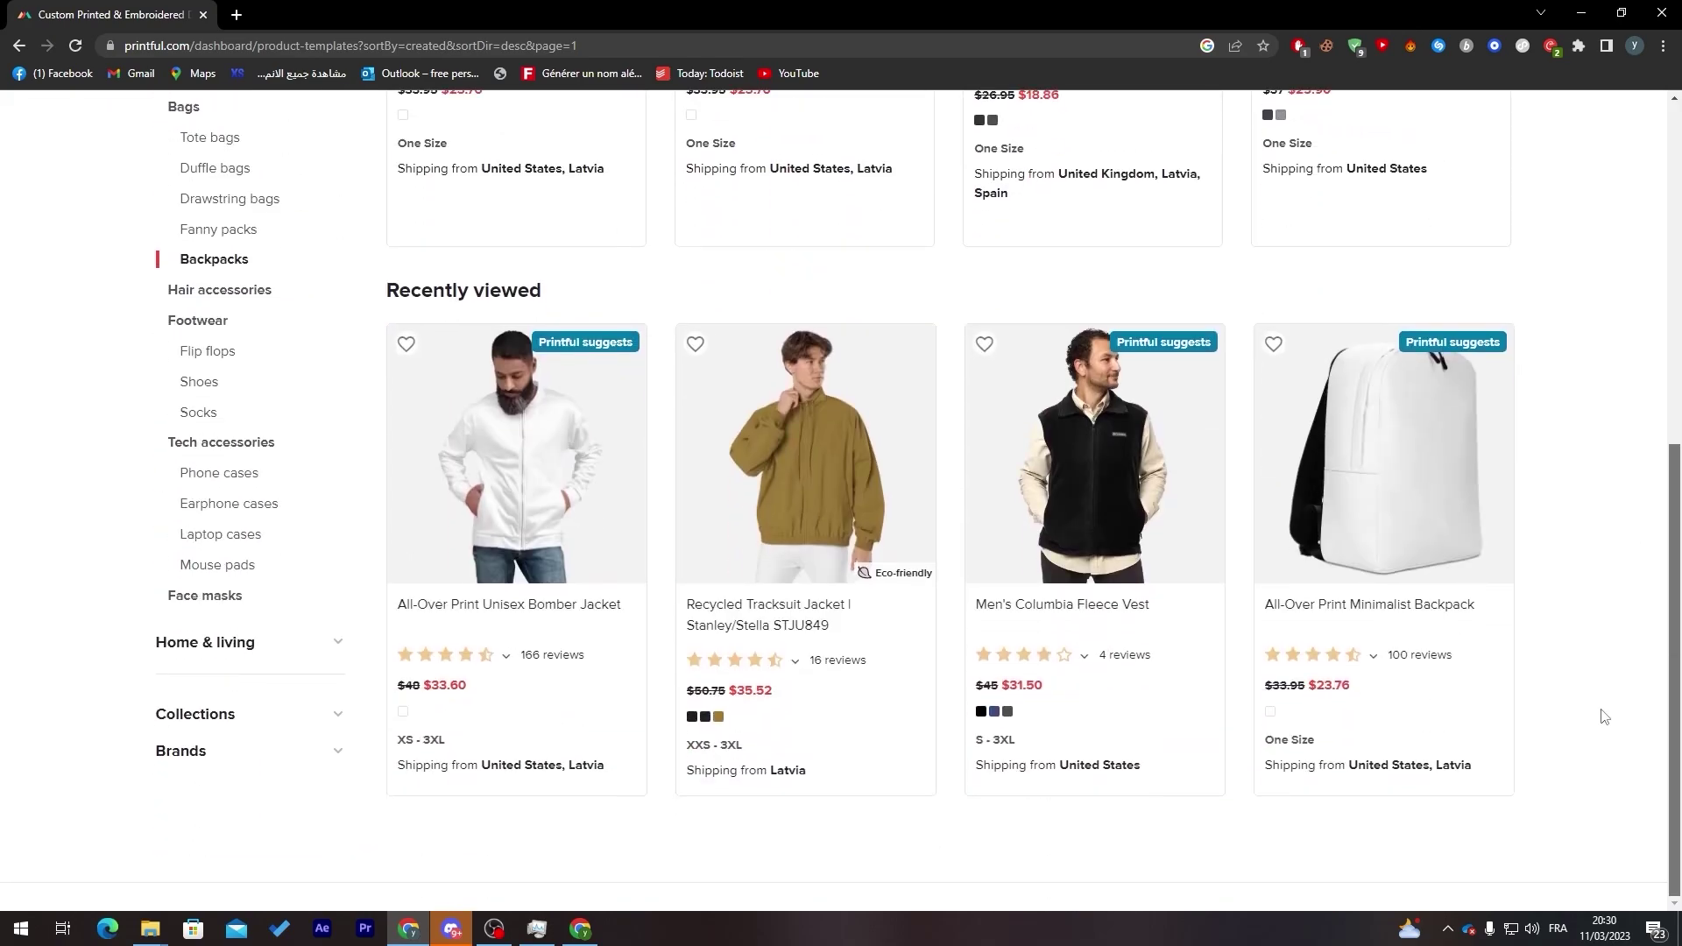
{"action": "scroll", "coordinate": [1599, 613], "scroll_direction": "up", "scroll_amount": 10}
{"action": "left_click", "coordinate": [237, 194]}
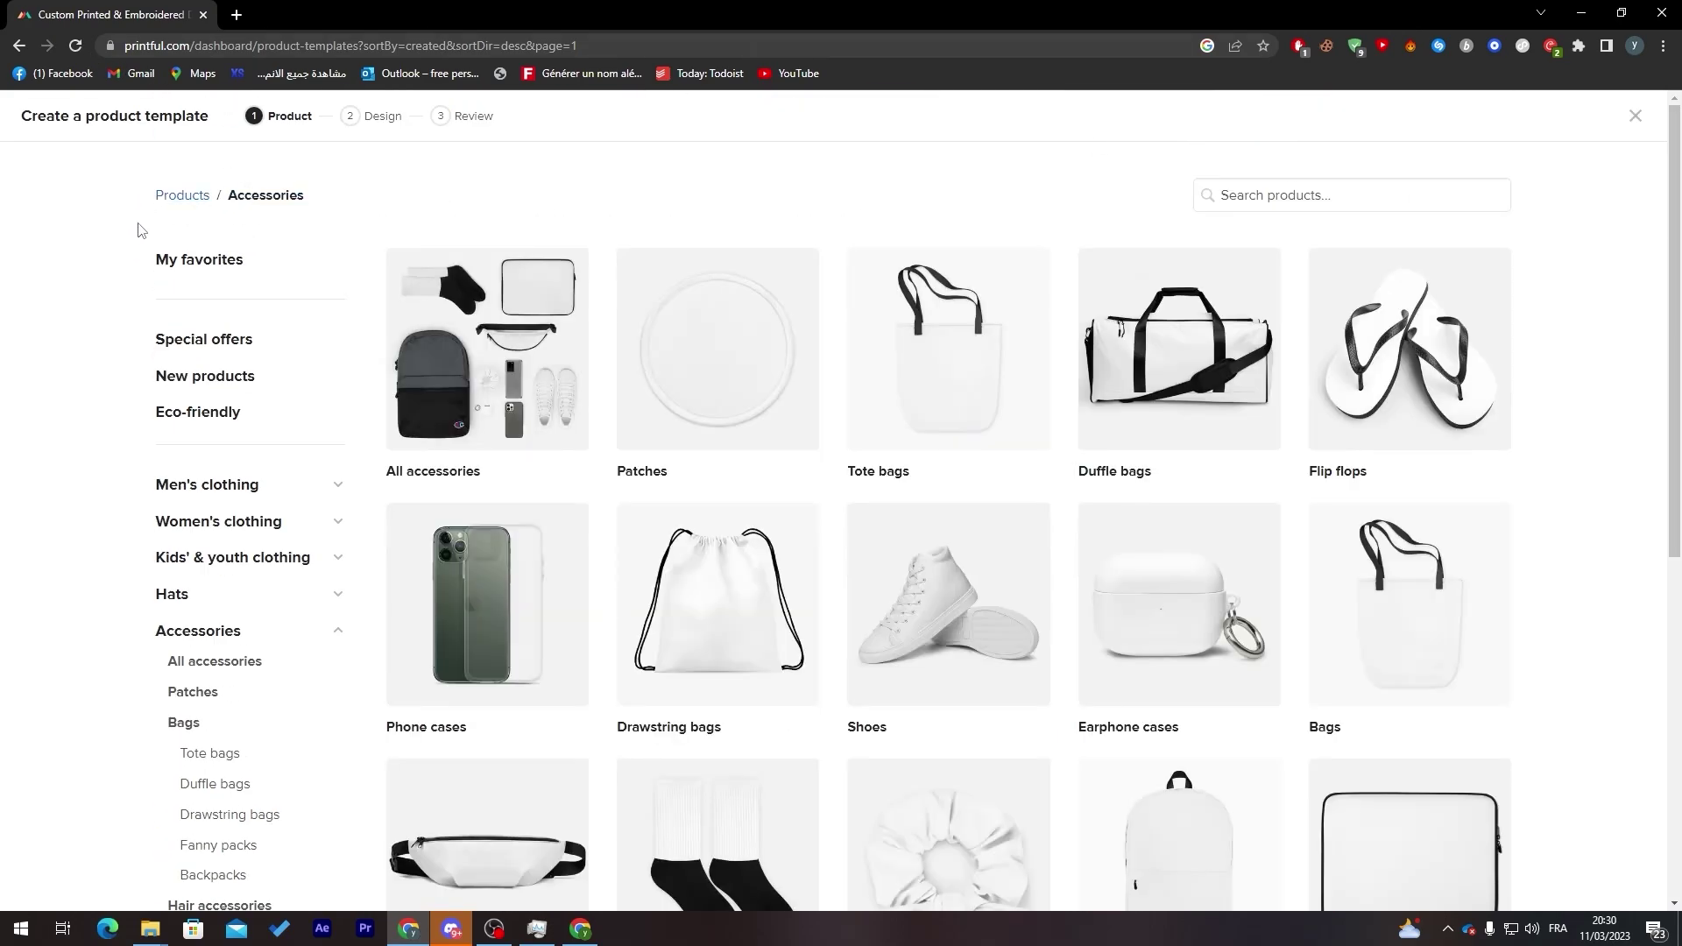
{"action": "scroll", "coordinate": [1230, 666], "scroll_direction": "down", "scroll_amount": 7}
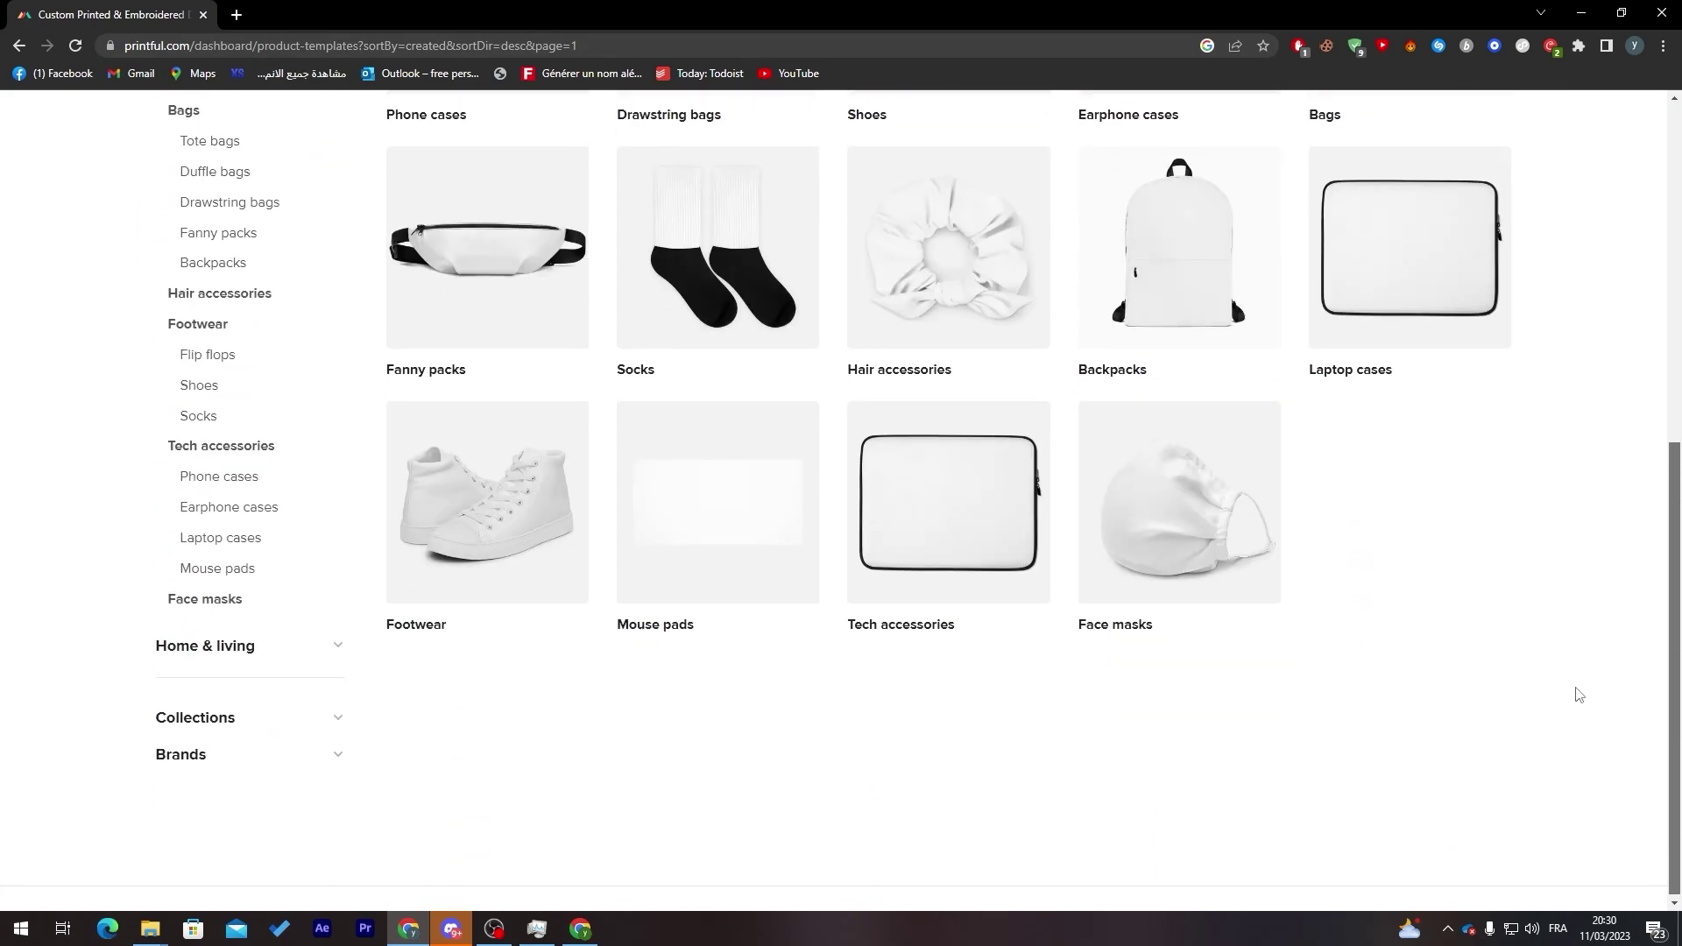
{"action": "left_click", "coordinate": [435, 265]}
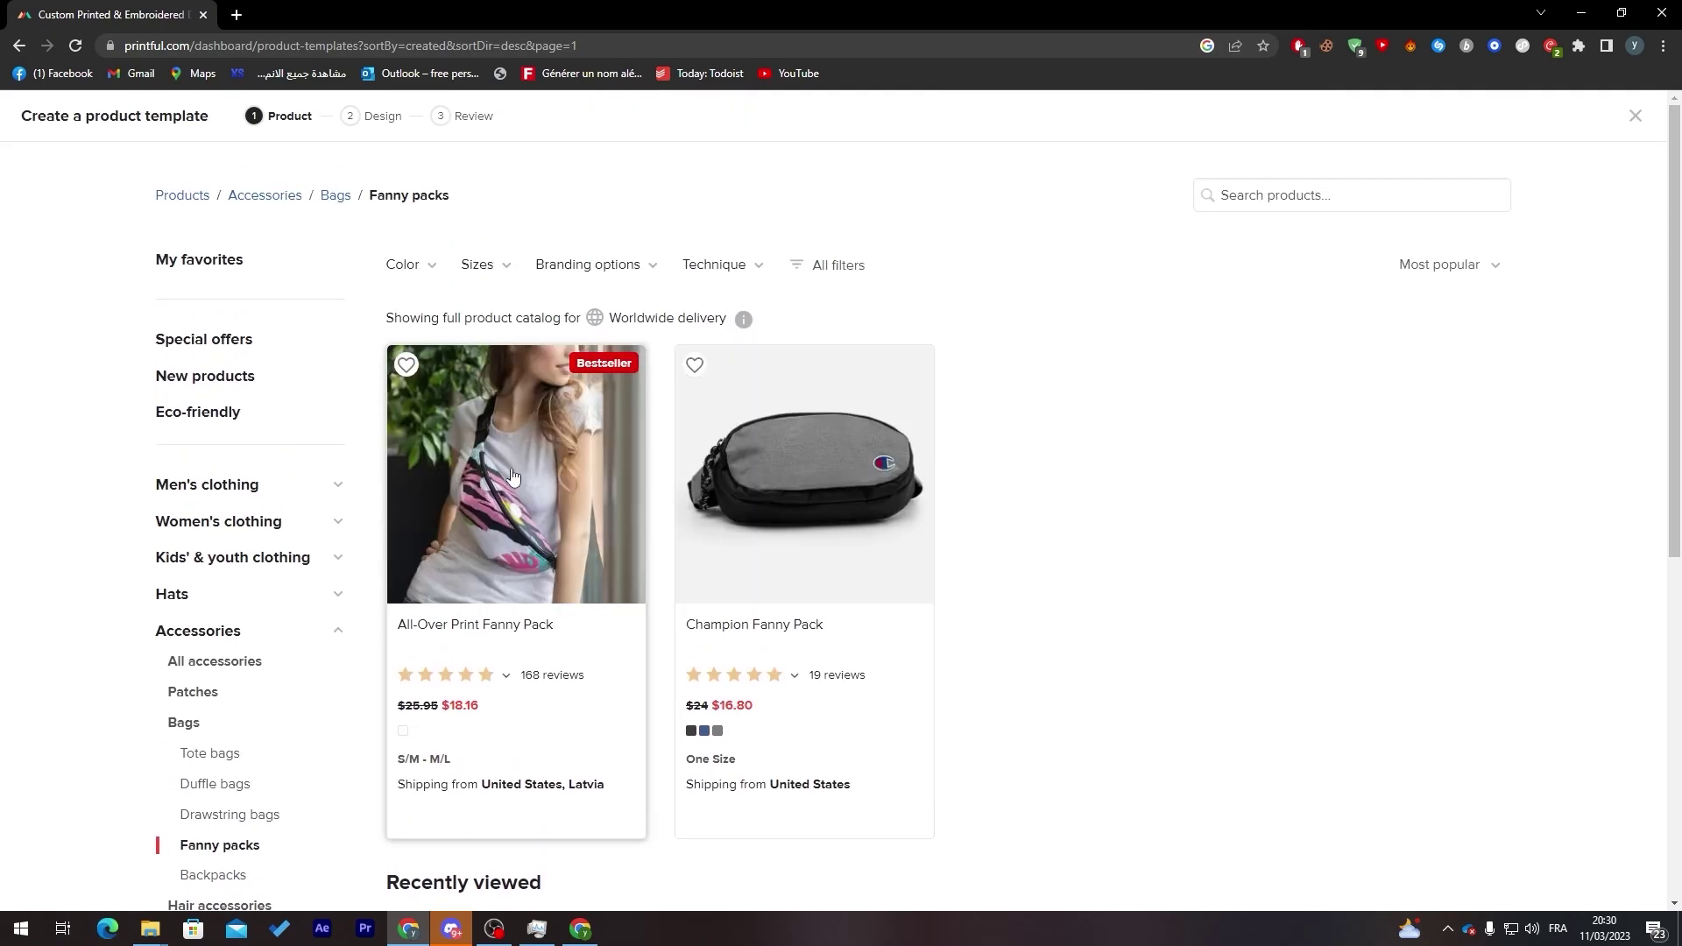
{"action": "left_click", "coordinate": [513, 476]}
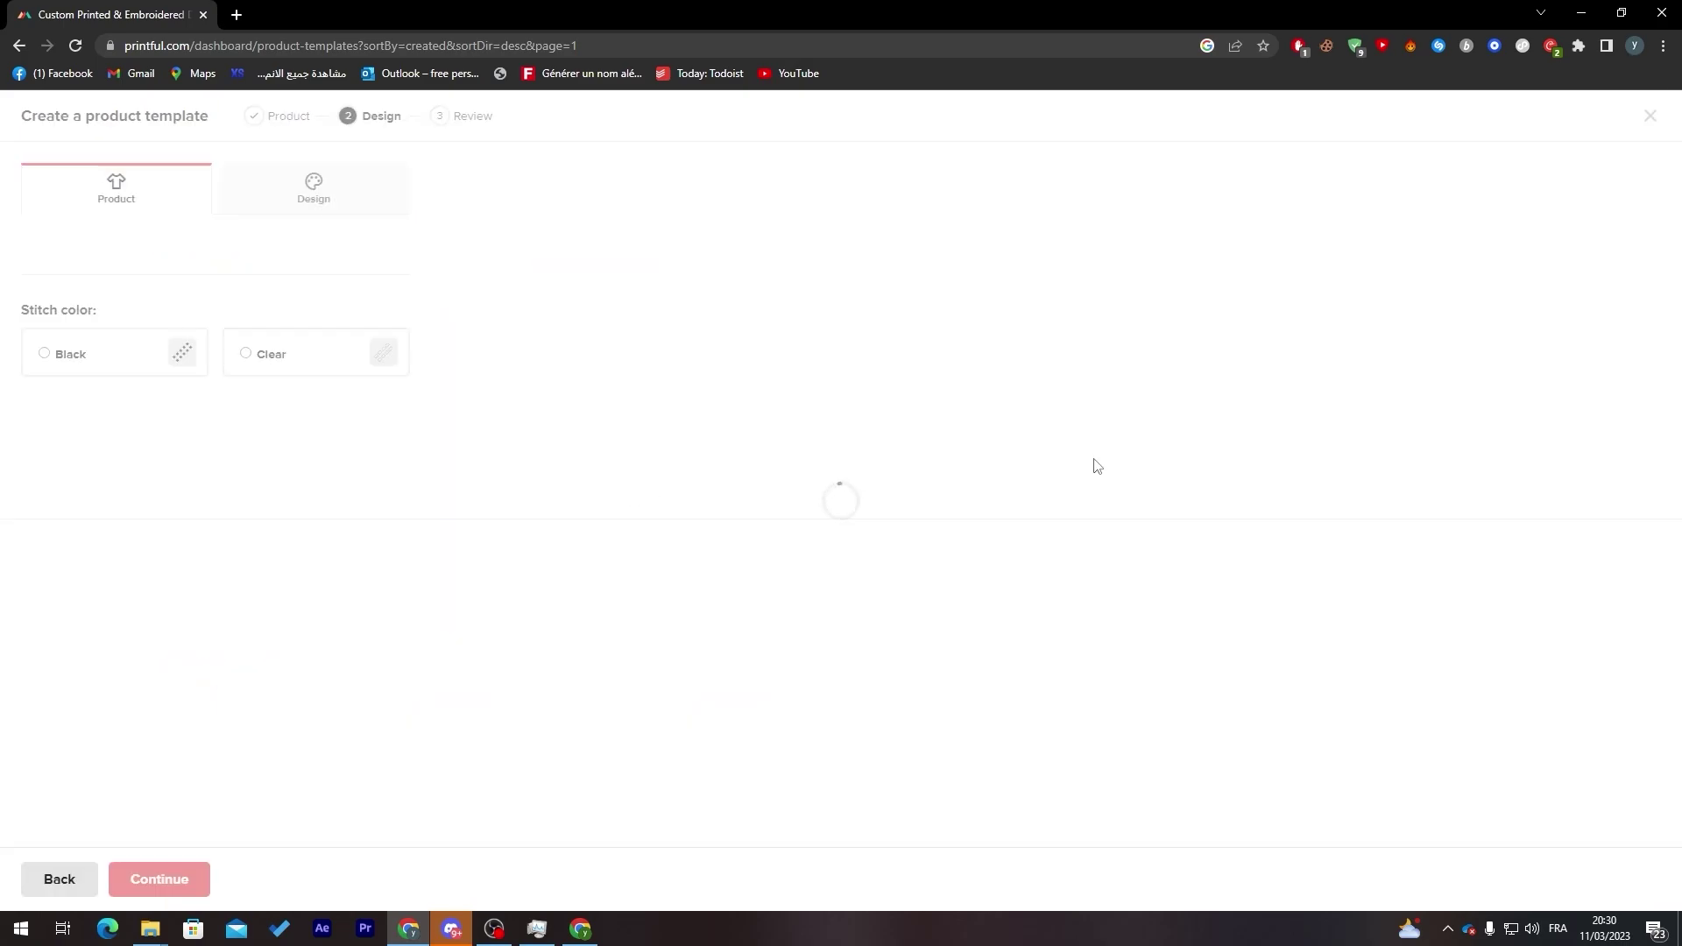
- Apply the recent character artwork to the fanny pack front, set black stitching and show mockups
{"action": "left_click", "coordinate": [1041, 480]}
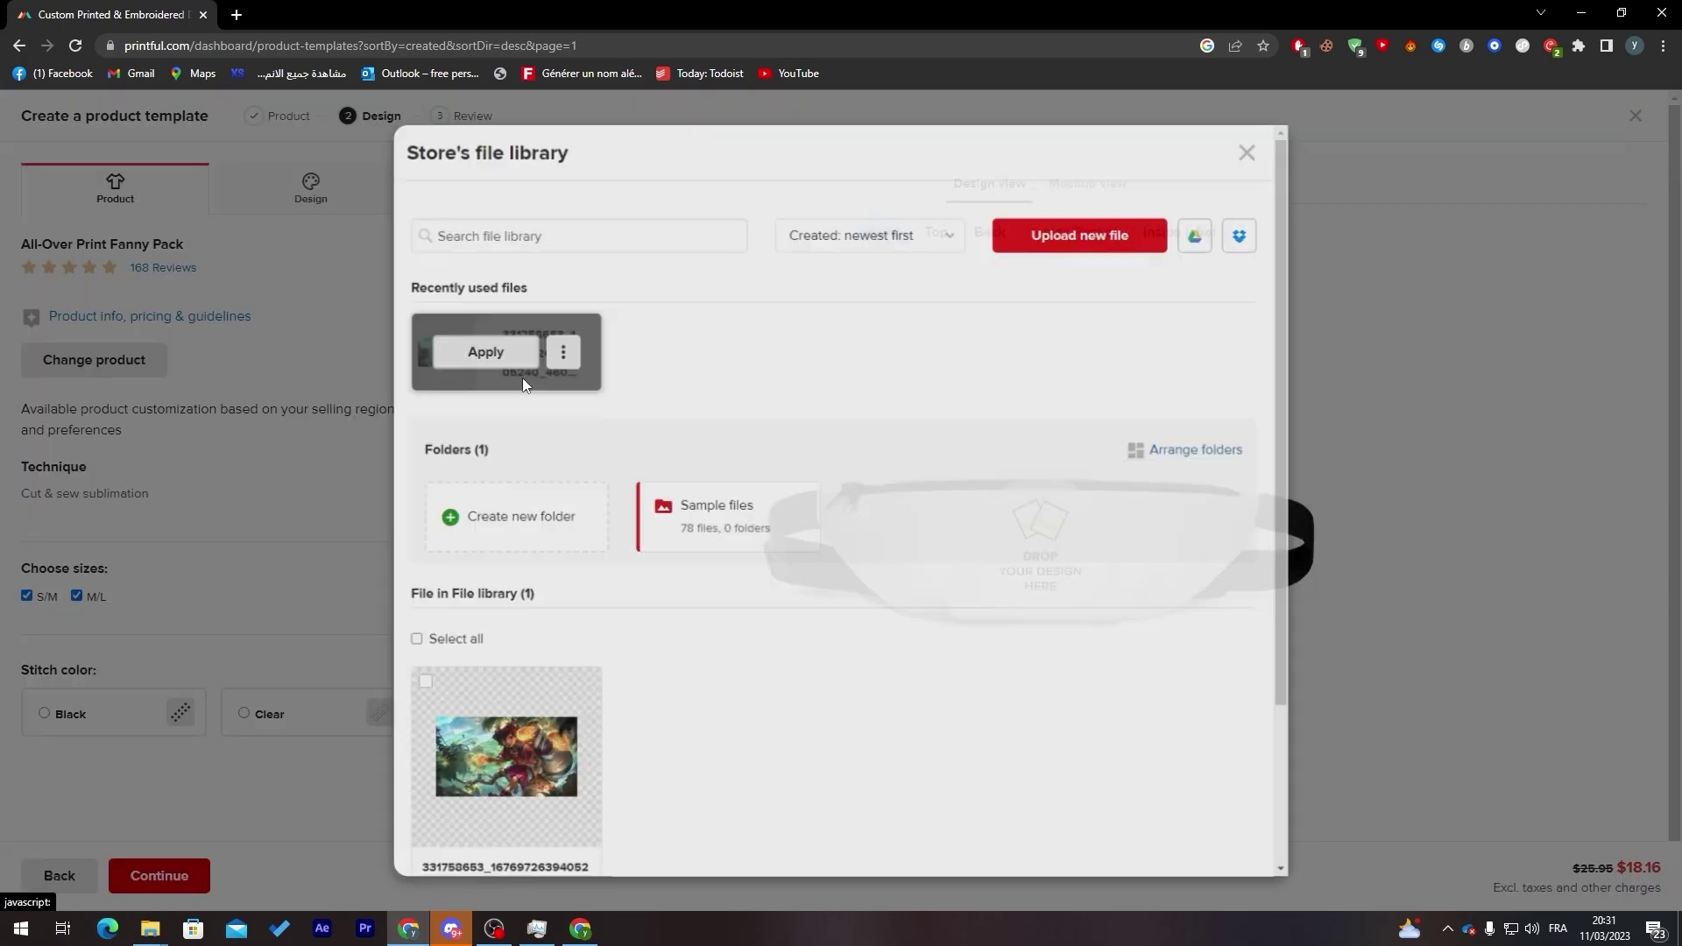
{"action": "left_click", "coordinate": [470, 349]}
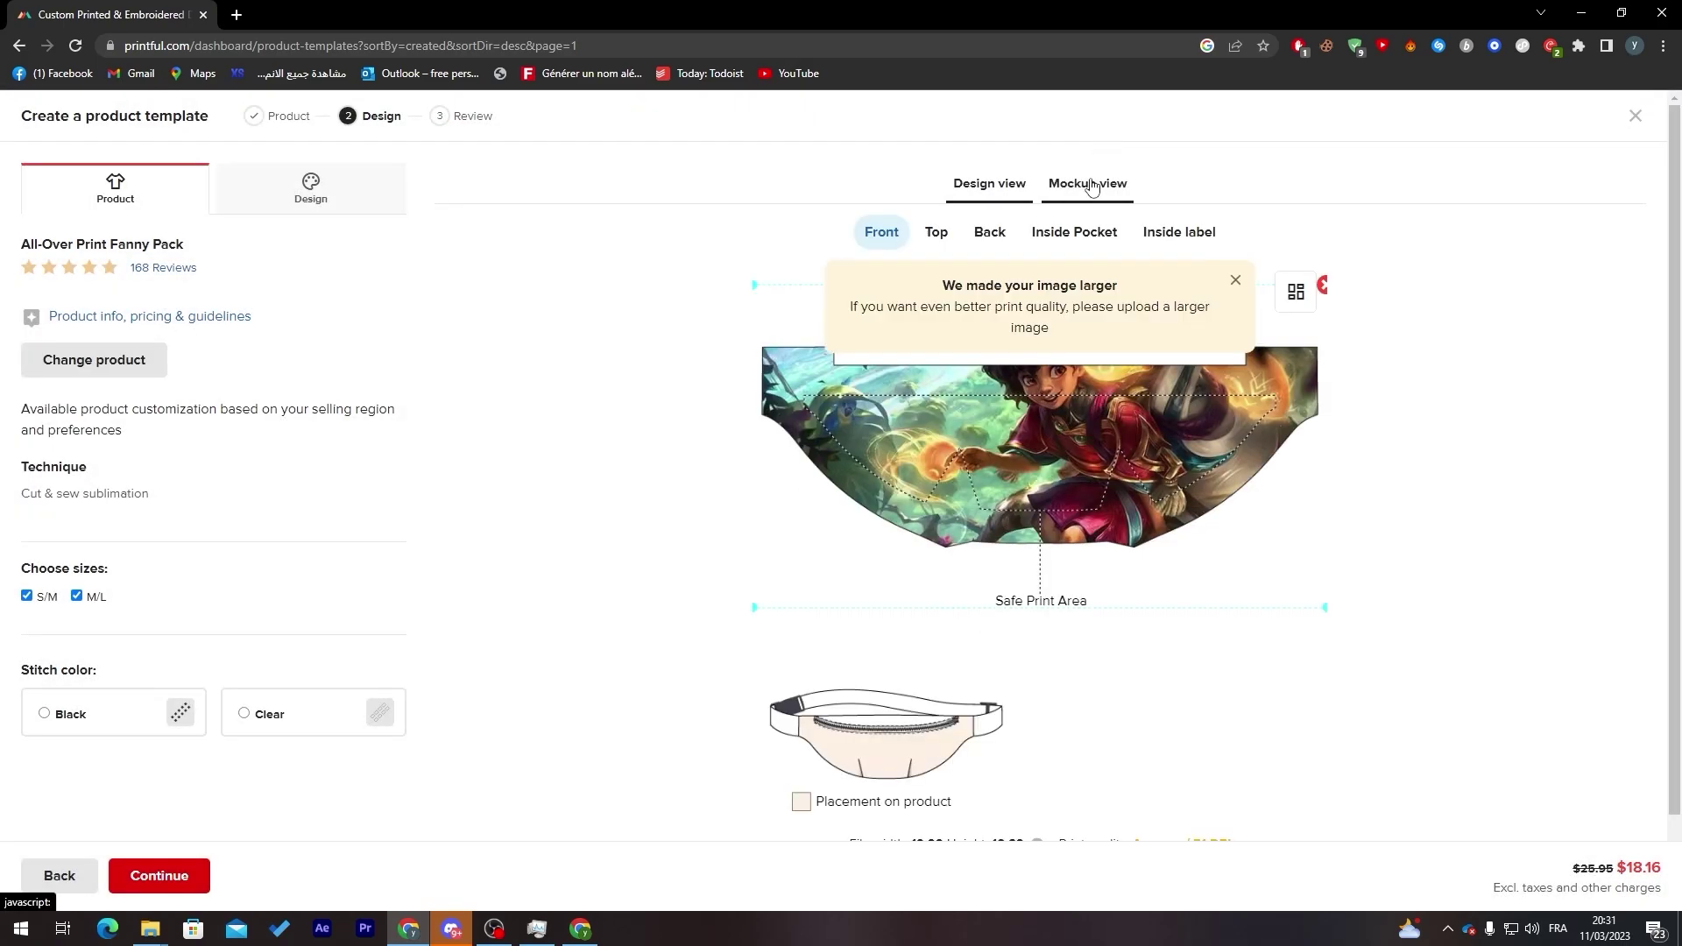
{"action": "left_click", "coordinate": [1087, 184]}
{"action": "left_click", "coordinate": [733, 314]}
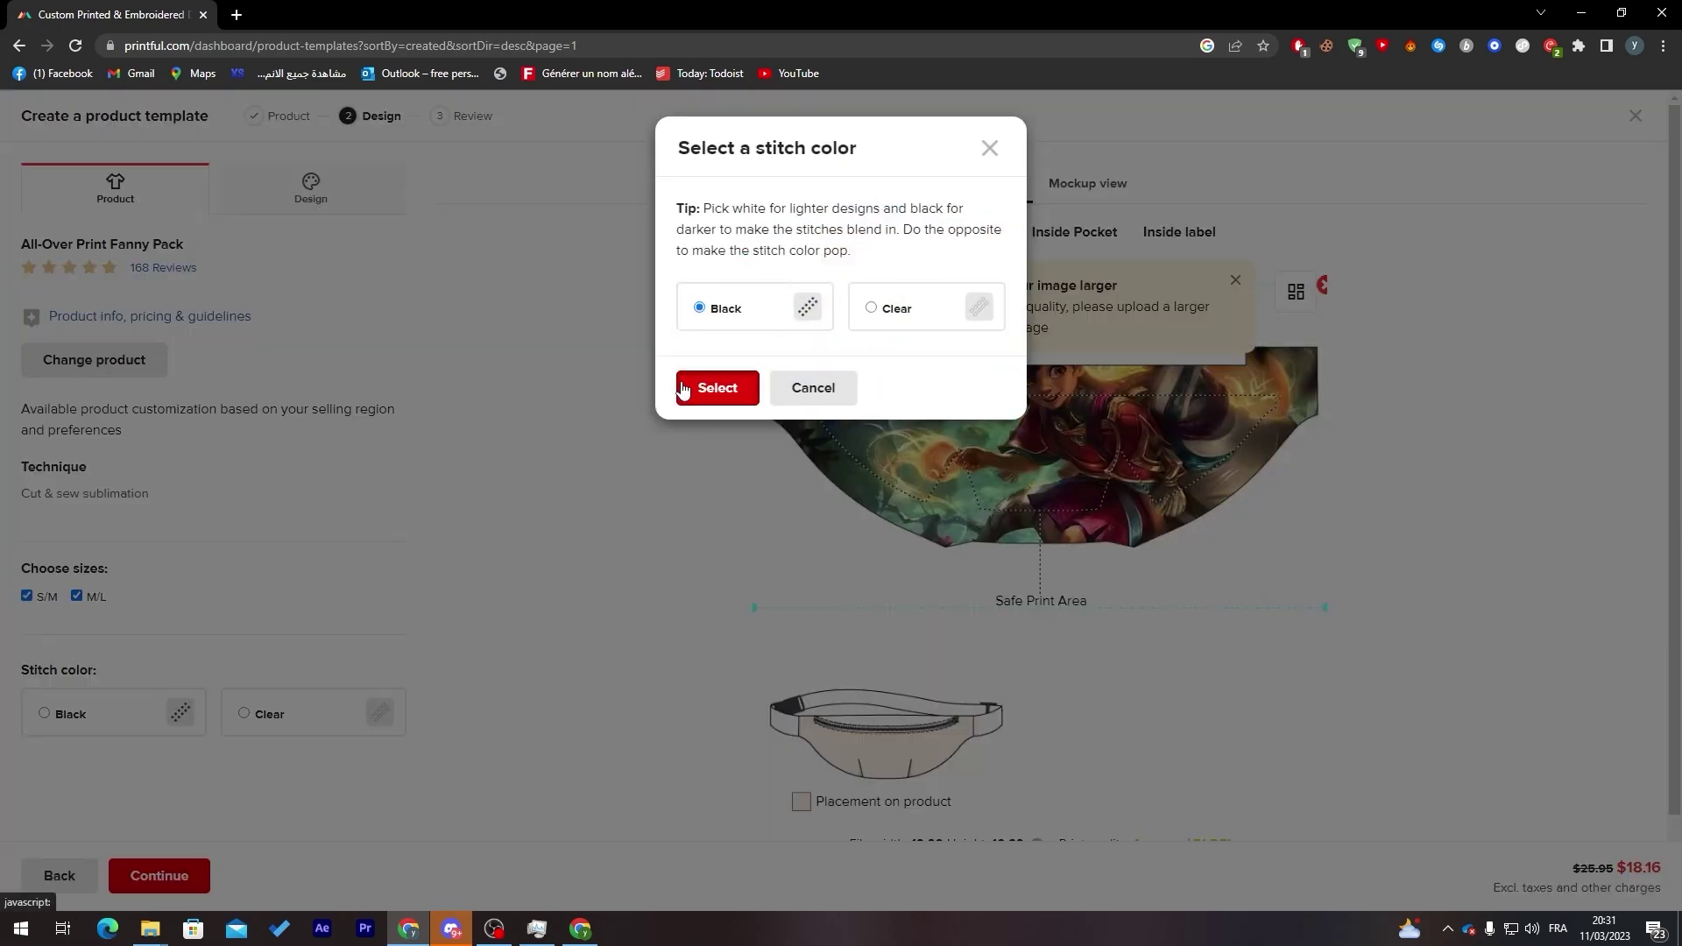
{"action": "left_click", "coordinate": [684, 387]}
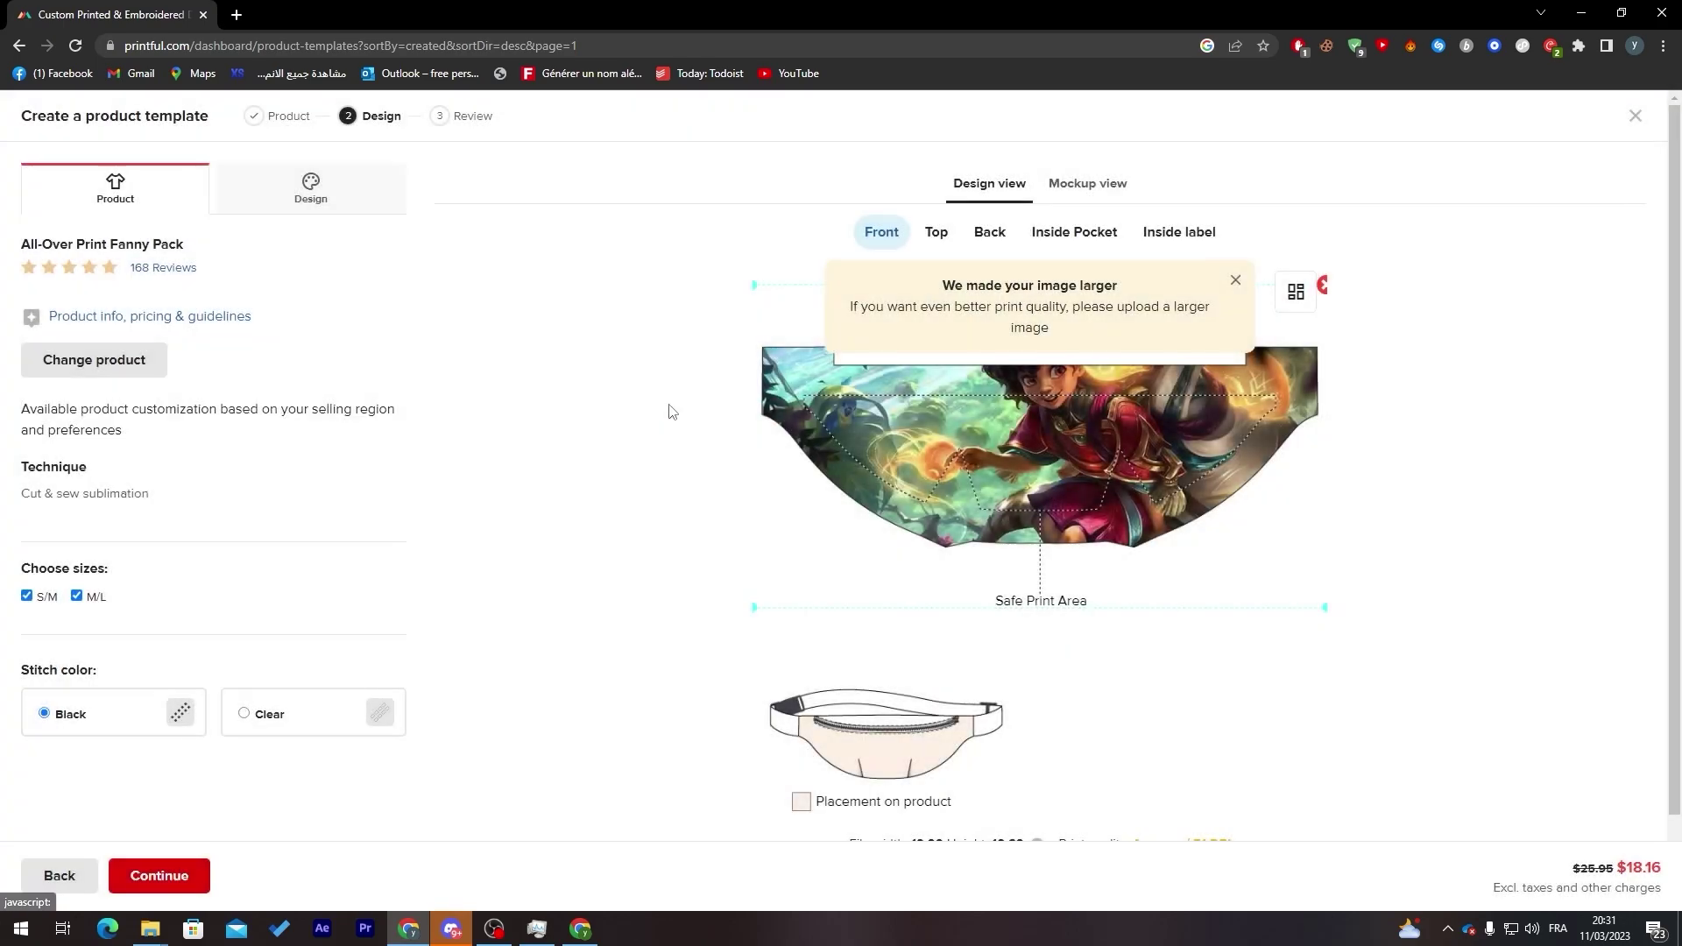
{"action": "left_click", "coordinate": [1093, 175]}
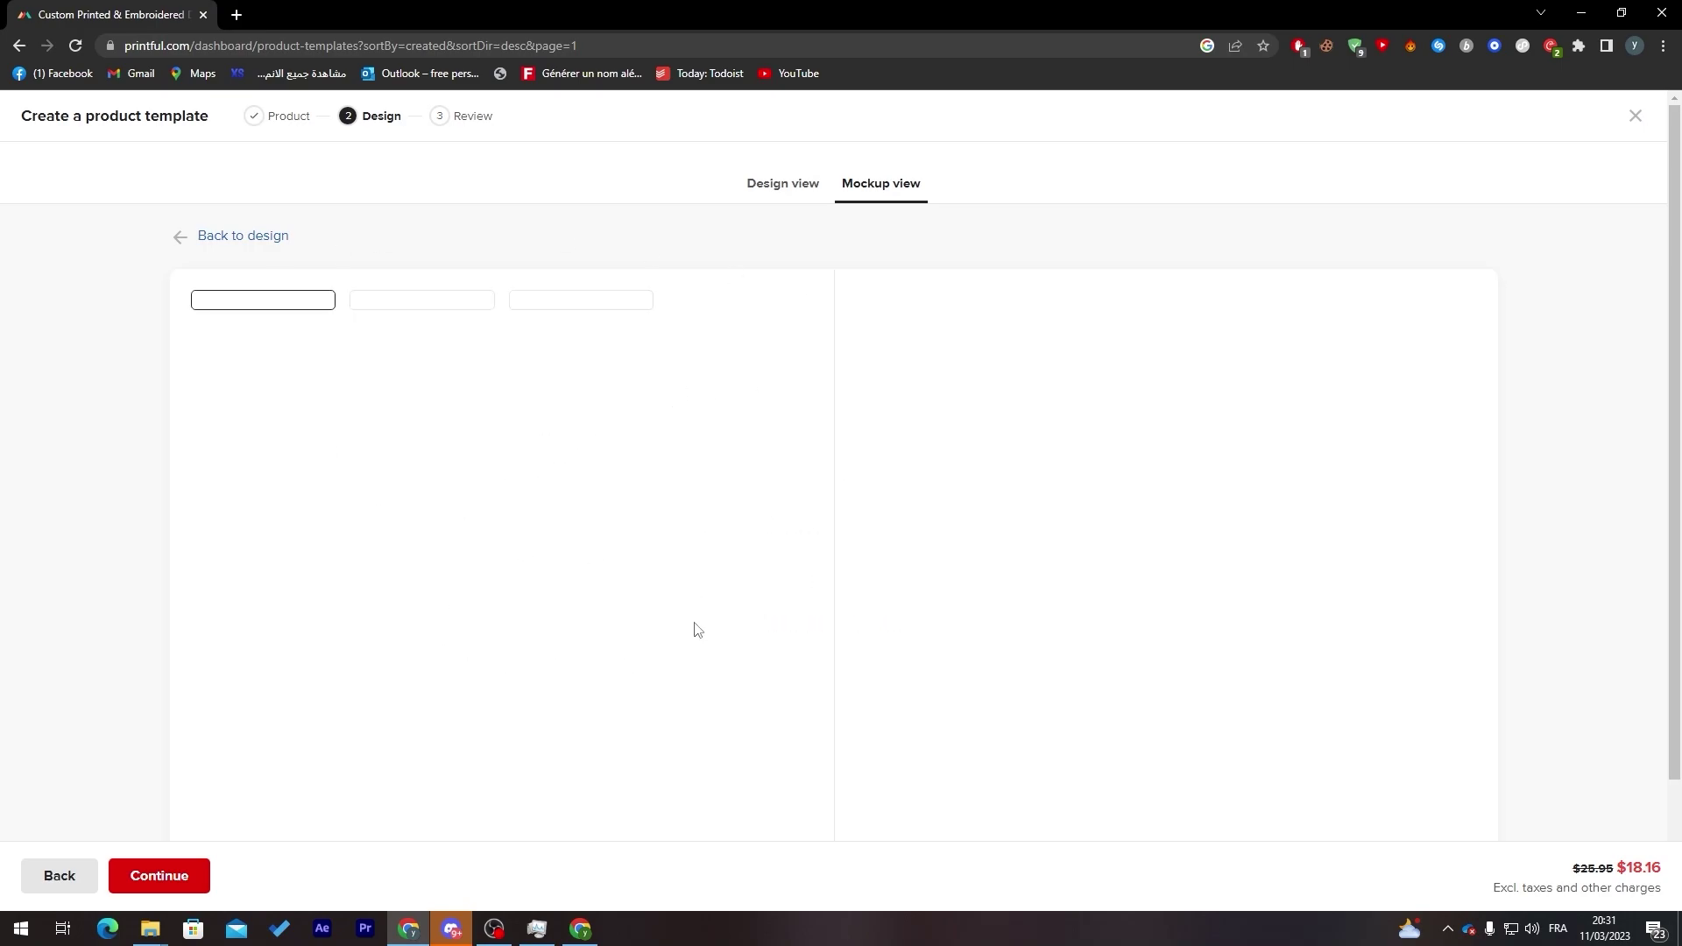
- View the angled fanny pack mockup and the man wearing it across his chest
{"action": "left_click", "coordinate": [486, 395]}
{"action": "left_click", "coordinate": [601, 373]}
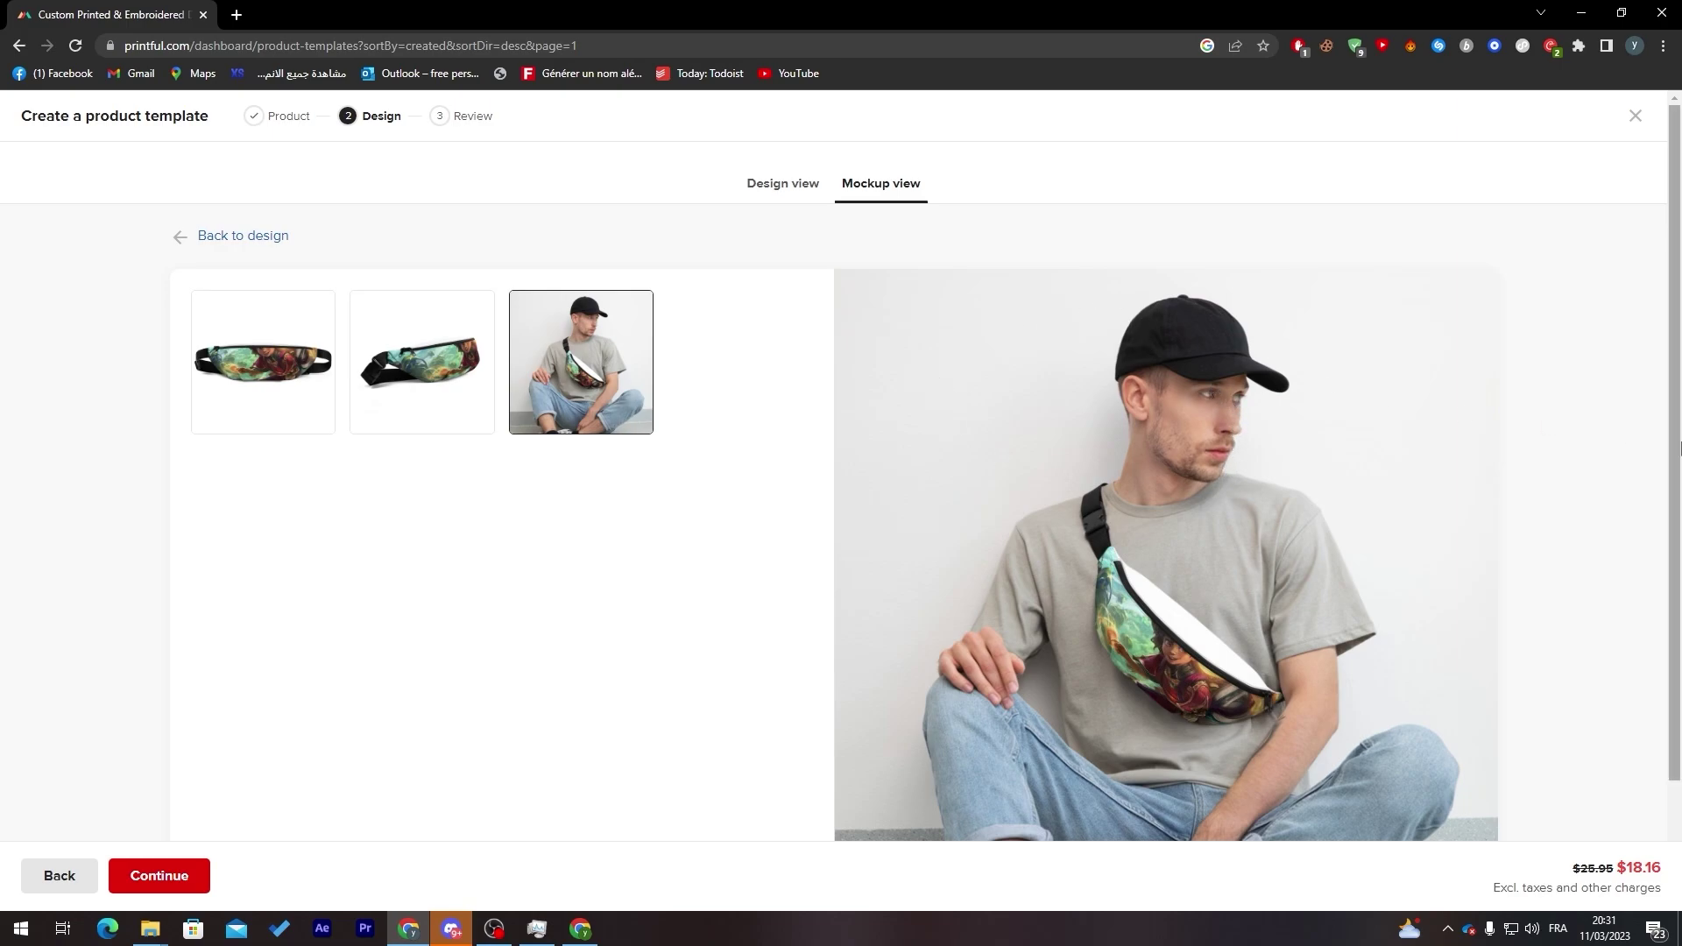
{"action": "scroll", "coordinate": [1209, 382], "scroll_direction": "down", "scroll_amount": 1}
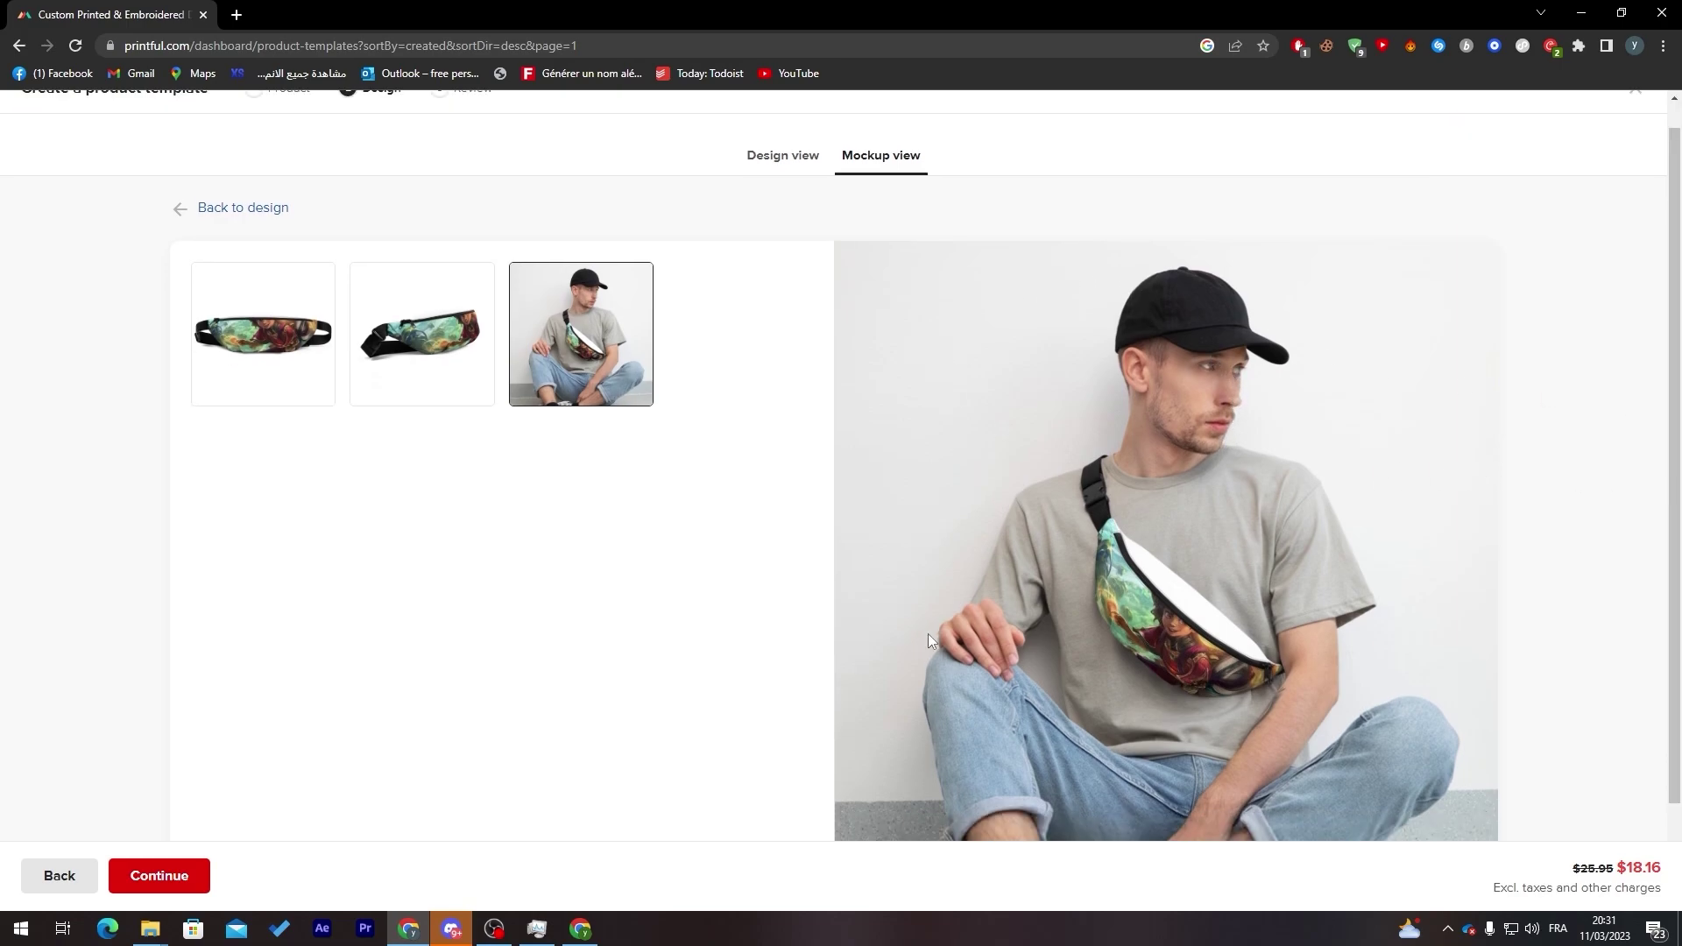